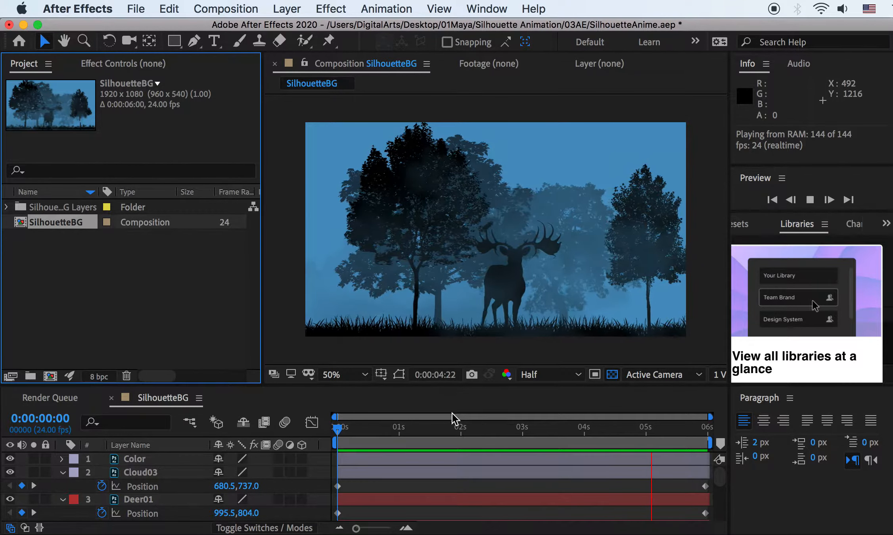
Stop the SilhouetteBG composition preview, watch the Invention of Love 2010 reference video in QuickTime Player, and close it
left_click(223, 325)
key("space")
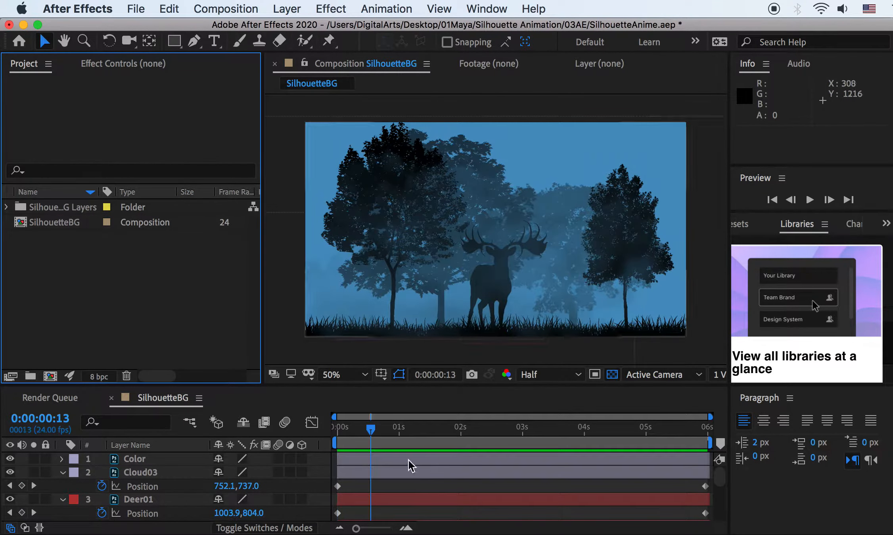
left_click_drag(413, 534, 283, 44)
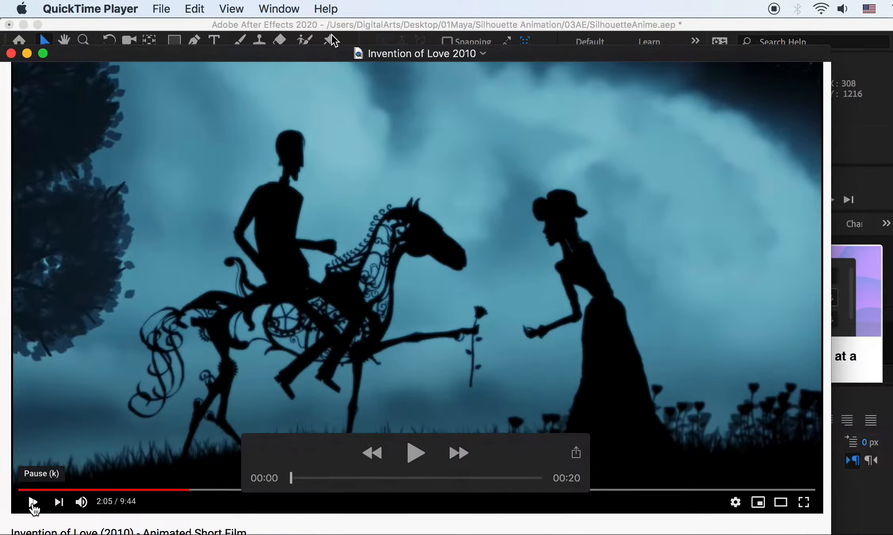
left_click_drag(219, 52, 231, 25)
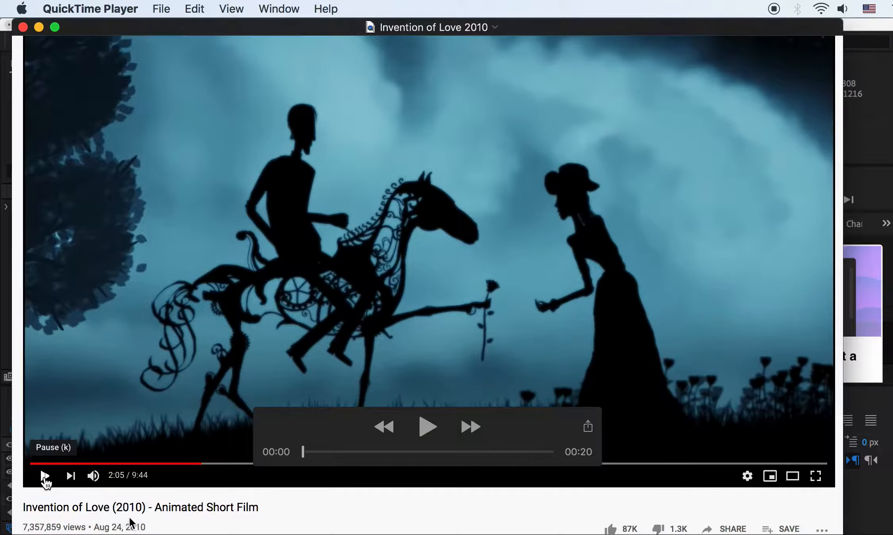
left_click(427, 426)
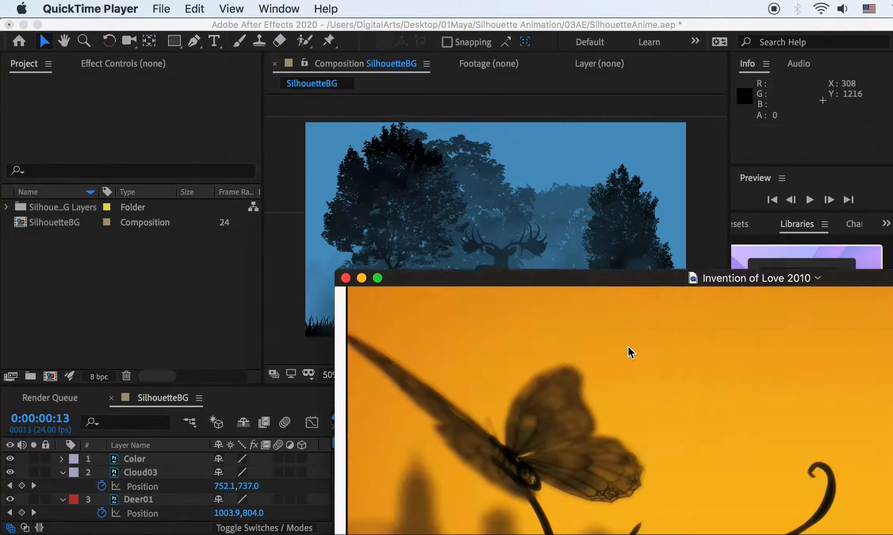
key("super+w")
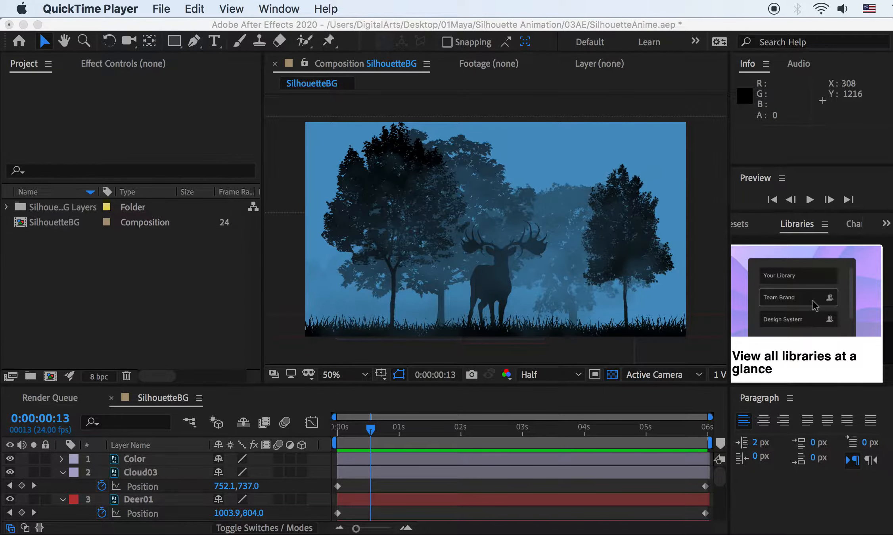
Switch to Finder and open all images in the 01PNG folder, from Cloud01.png to Tree10.png, in a reduced Preview window
key("super+Tab")
key("super+Tab")
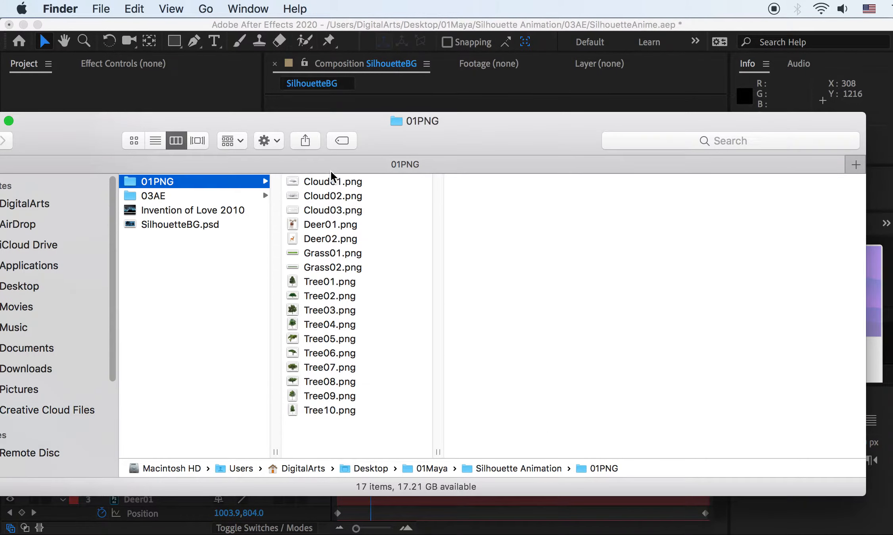
left_click(333, 181)
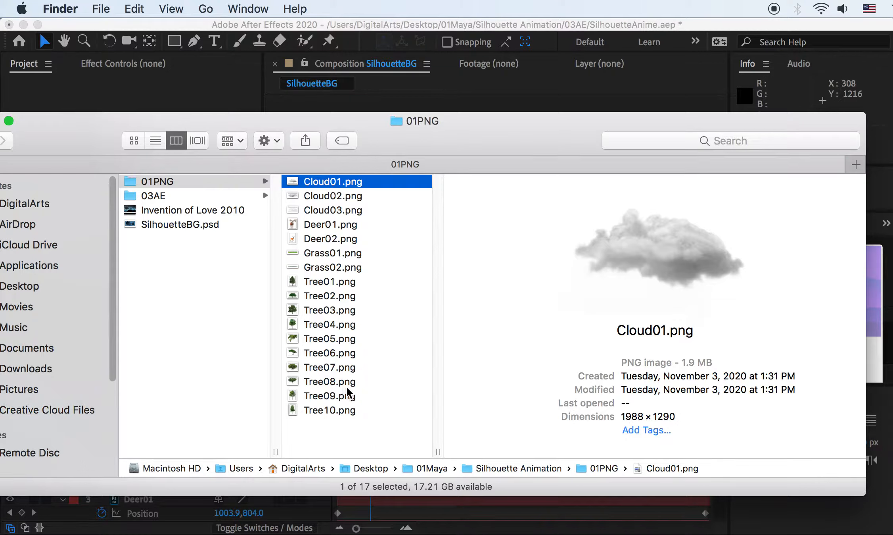
left_click(331, 410, "shift")
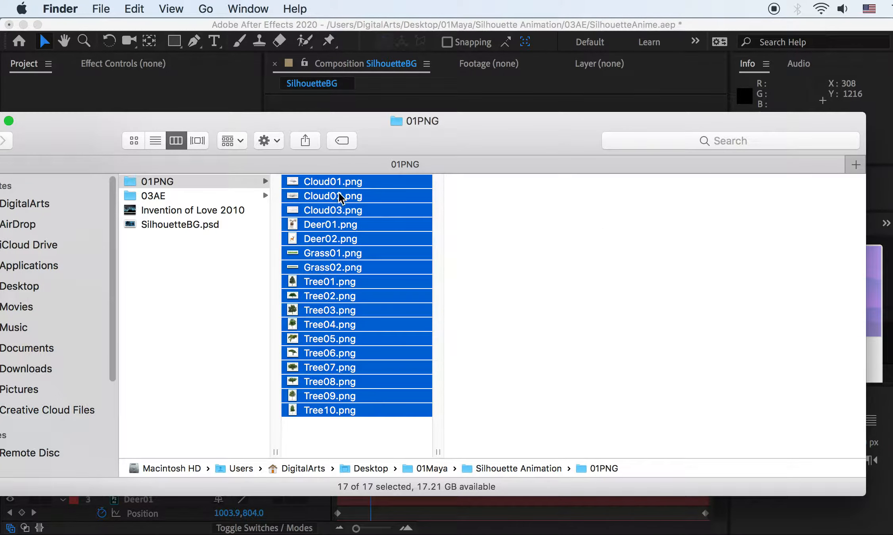
double_click(326, 183)
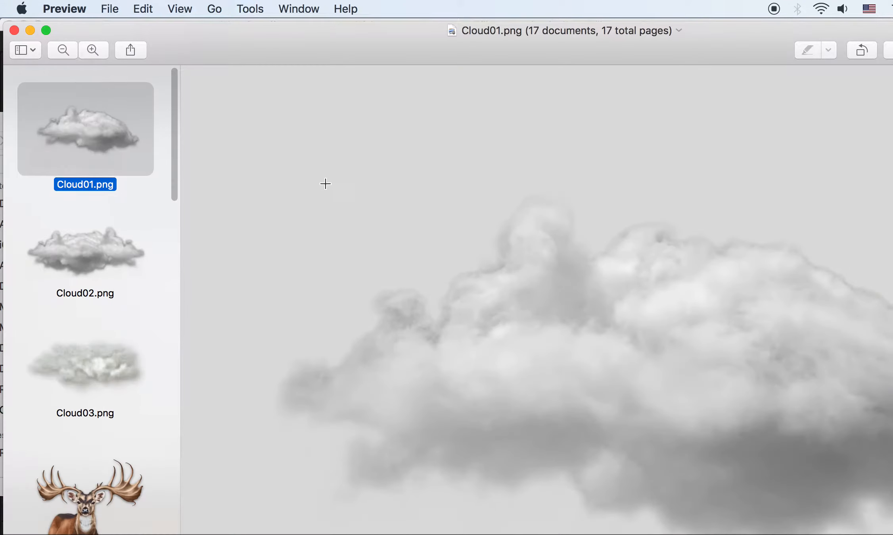
left_click_drag(892, 534, 823, 466)
Look through the cloud, deer, grass and tree images one after another, and close the Preview window
key("Down")
key("Down")
key("Down")
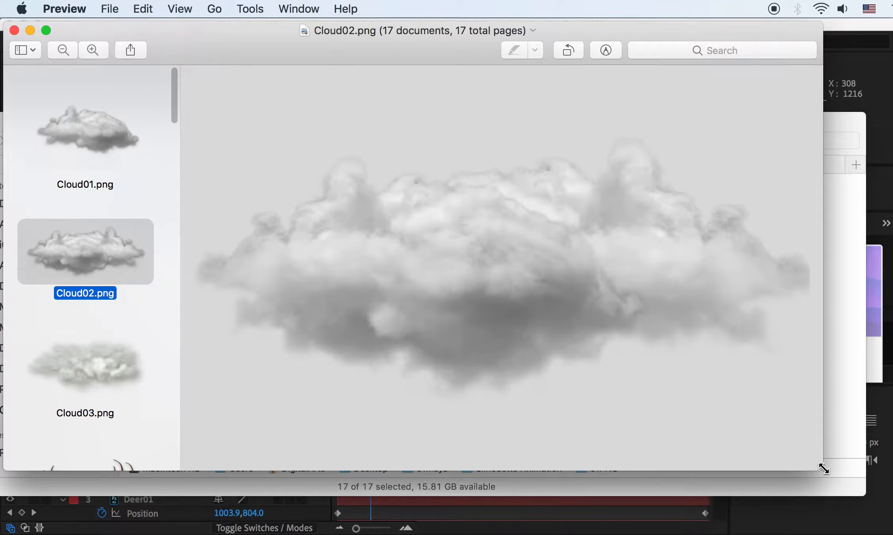
key("Down")
key("Down")
key("Down")
key("Down")
key("Down")
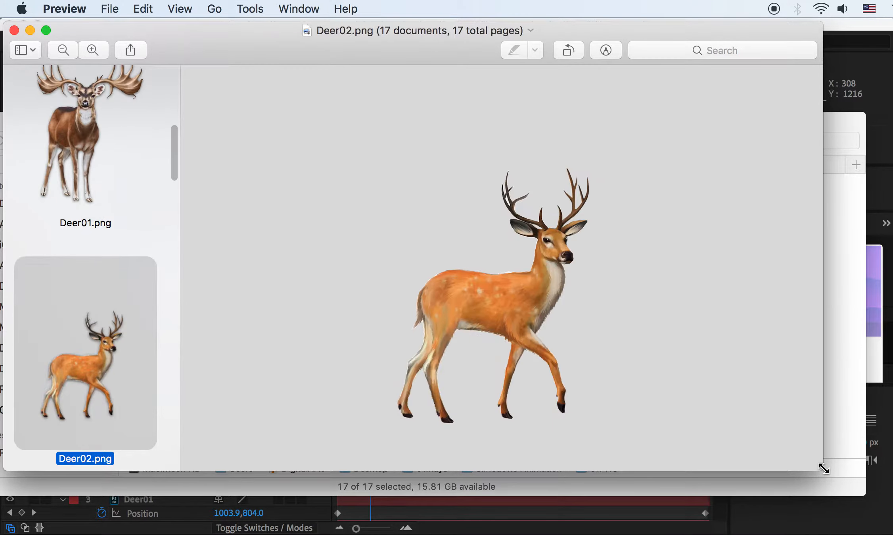
key("Down")
key("Down")
key("Down")
key("Down")
key("Down")
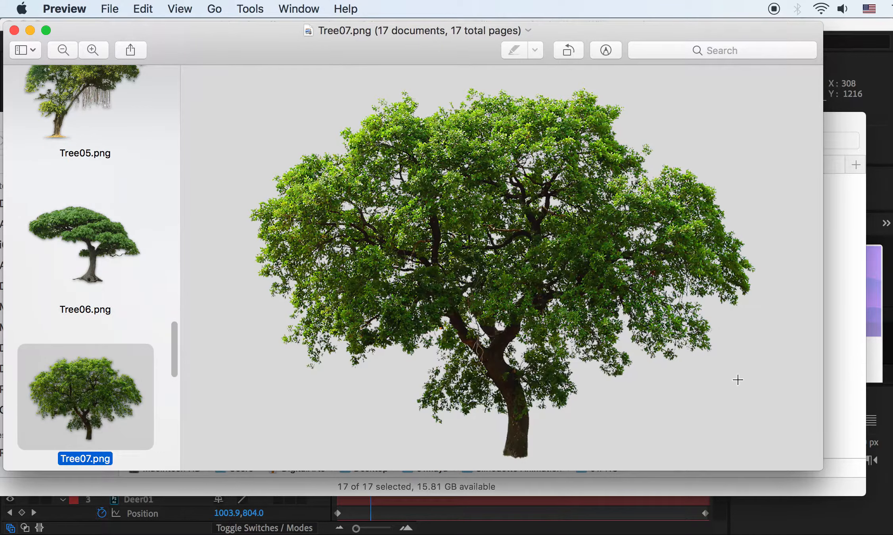
left_click(15, 31)
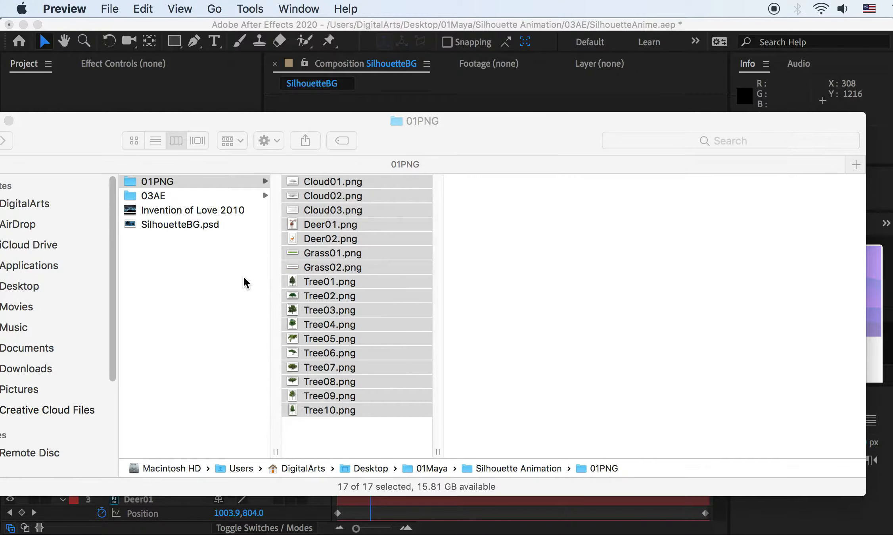
Switch to Photoshop and examine SilhouetteBG.psd by hiding and reshowing the Deer01, Tree10, Tree09 and Grass02 layers
key("super+Tab")
key("super+Tab")
key("super+Tab")
key("super+Tab")
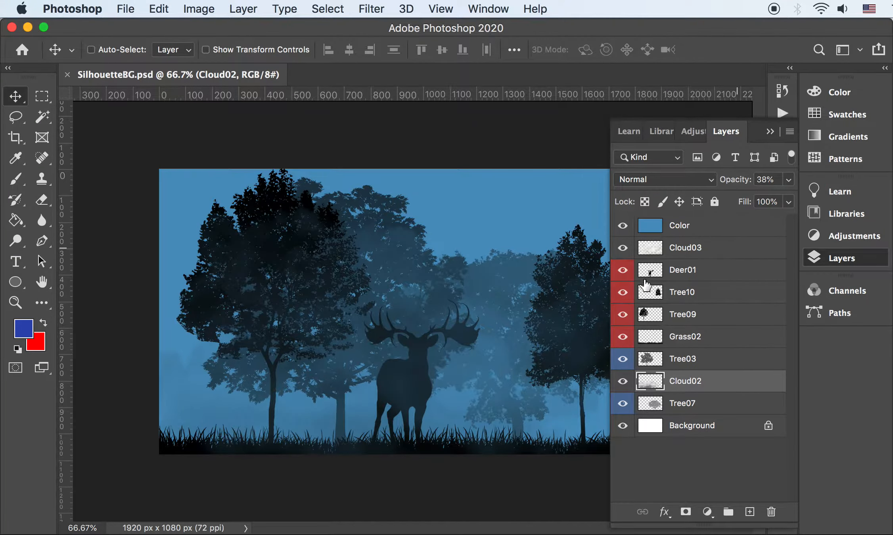
left_click(622, 247)
left_click(622, 248)
left_click(623, 270)
left_click(625, 291)
left_click(623, 315)
left_click(622, 339)
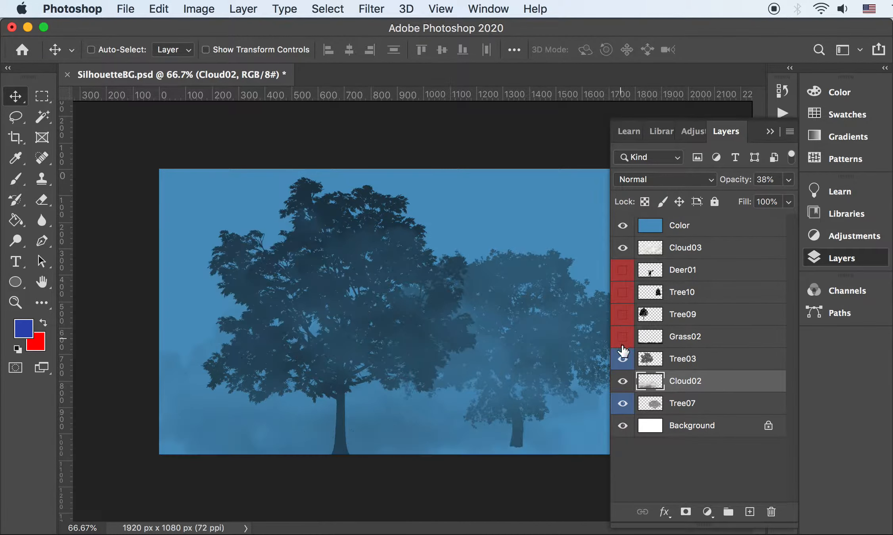
left_click_drag(621, 341, 622, 271)
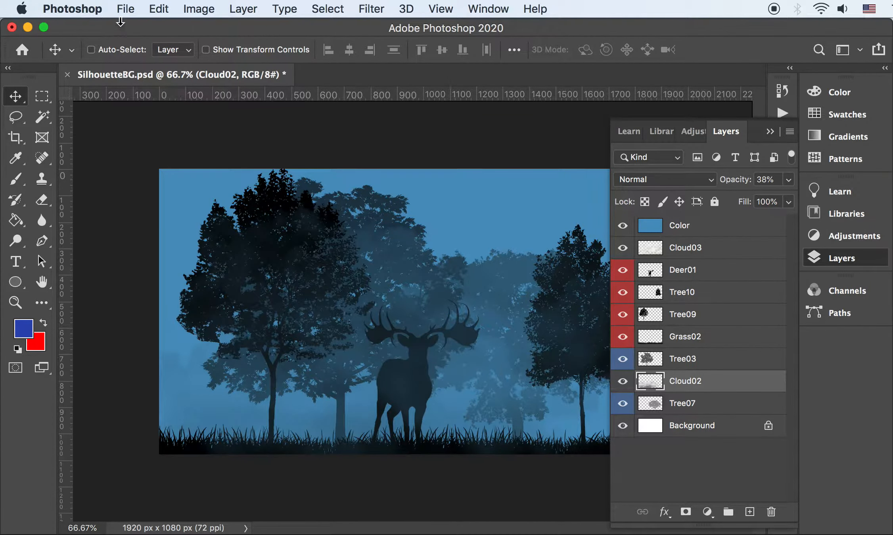
Create a new 1920 x 1080 px RGB document at 72 ppi with a white background
left_click(125, 8)
left_click(135, 28)
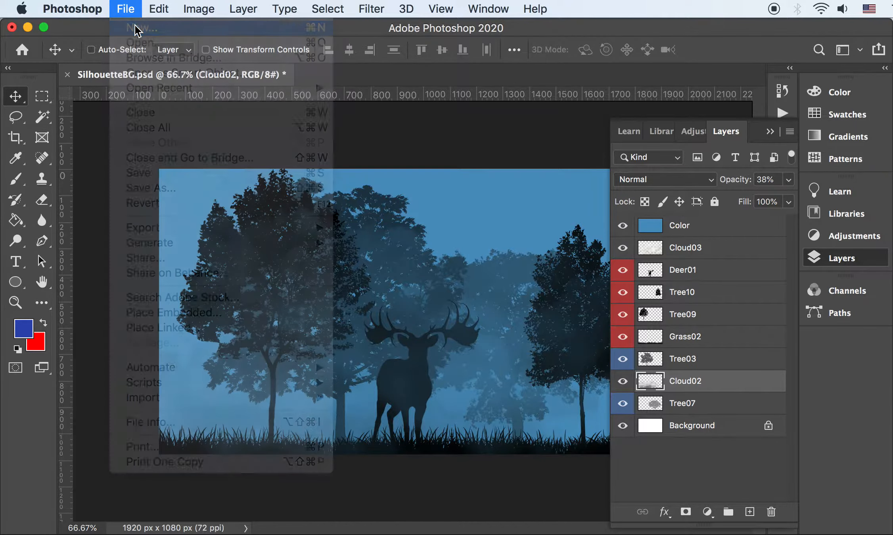
left_click_drag(291, 66, 214, 47)
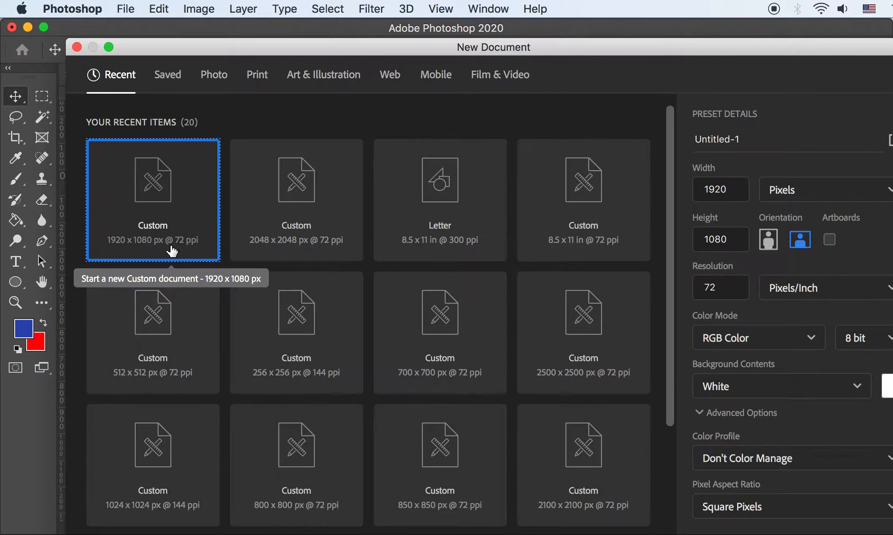
left_click_drag(736, 49, 634, 28)
key("Return")
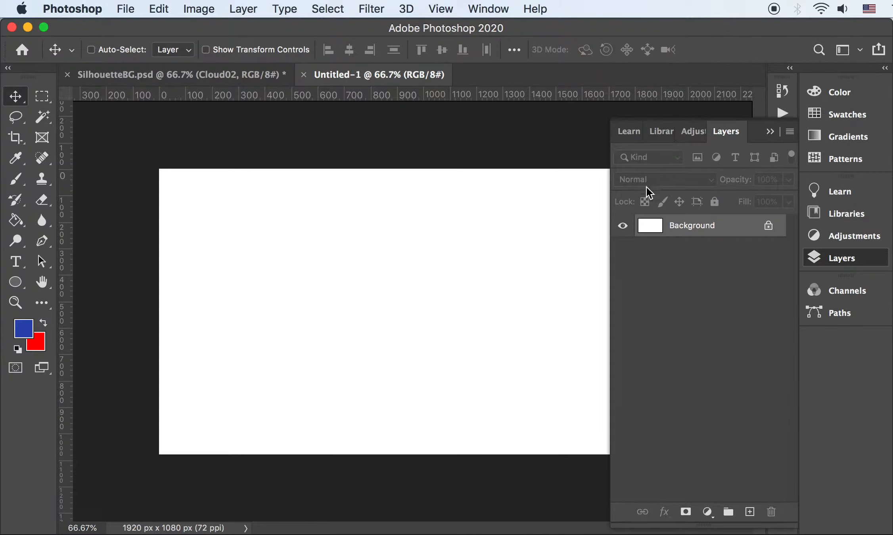
Add a new layer above the background and fill it with the blue foreground color using the Paint Bucket
left_click(749, 511)
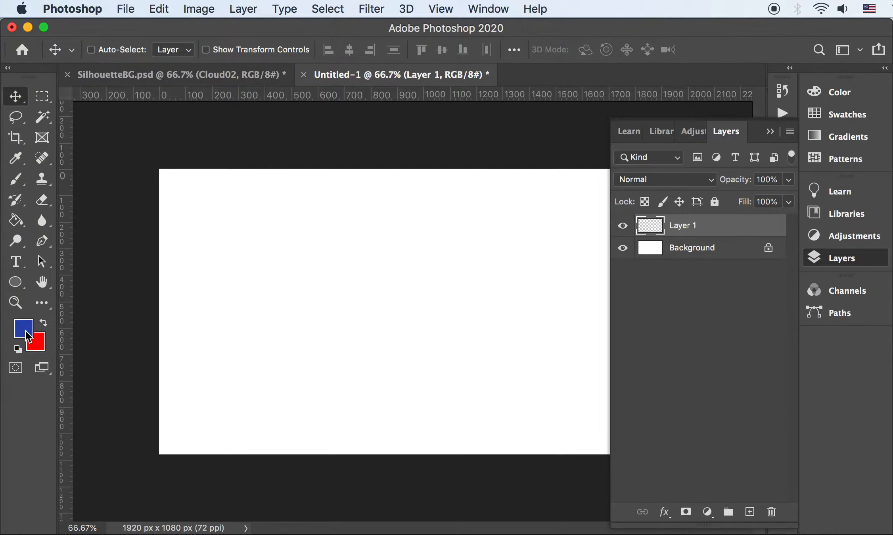
key("g")
left_click(343, 266)
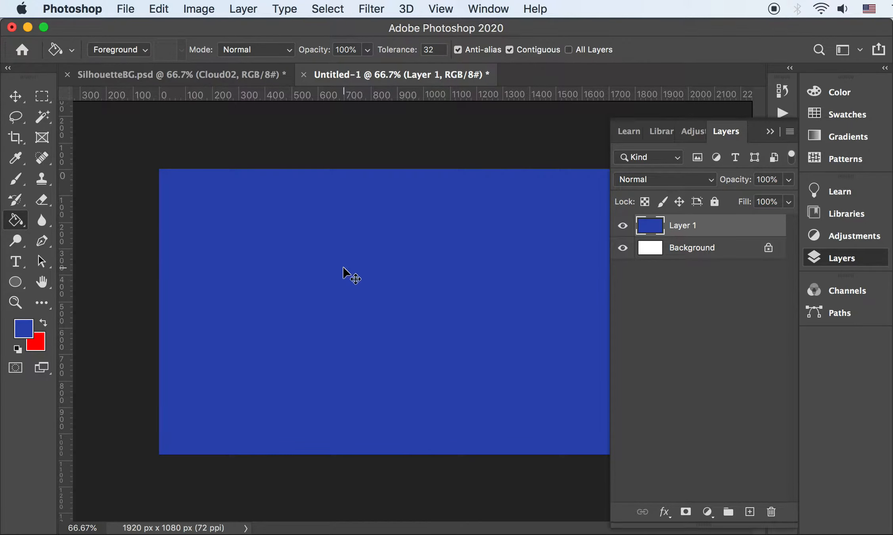
key("super+u")
left_click_drag(773, 355, 540, 230)
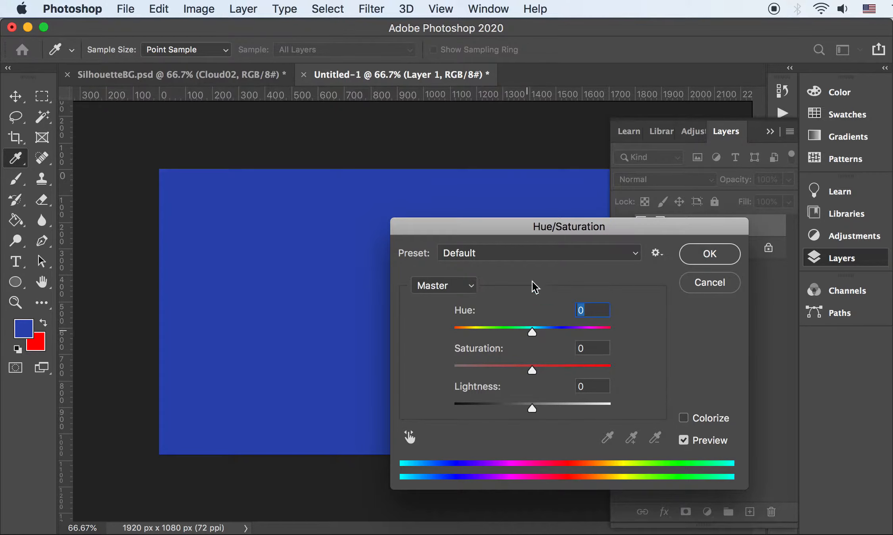
left_click(691, 286)
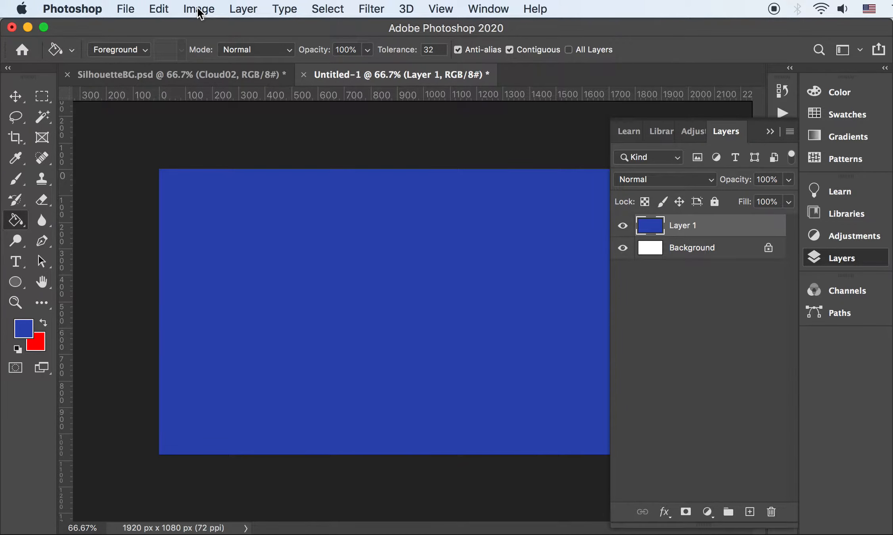
Apply a Hue/Saturation adjustment to the blue layer, raising lightness and saturation and shifting the hue slightly toward cyan
left_click(199, 8)
mouse_move(249, 169)
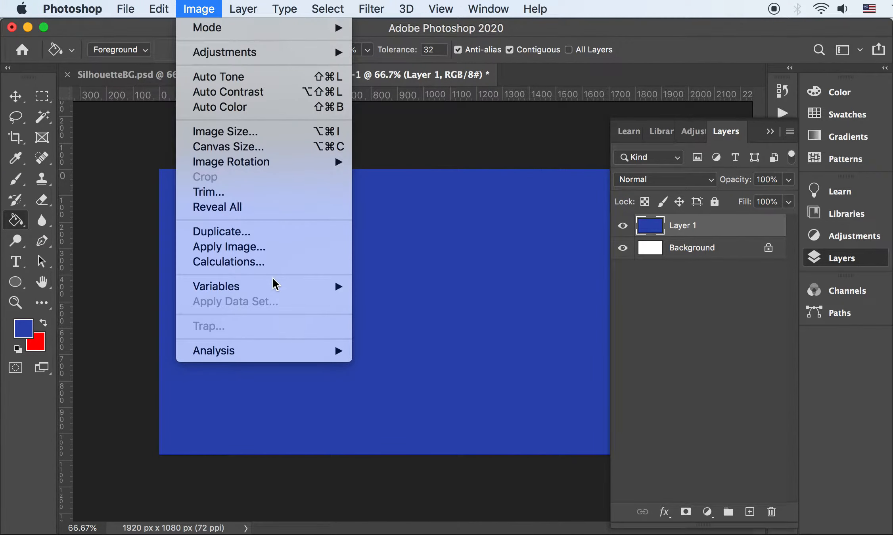
mouse_move(260, 54)
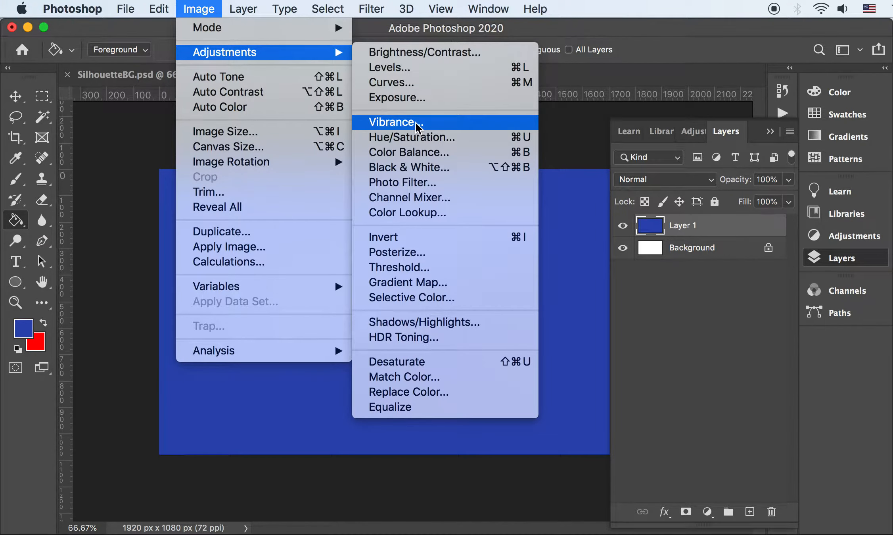
left_click(527, 139)
left_click_drag(545, 229, 472, 181)
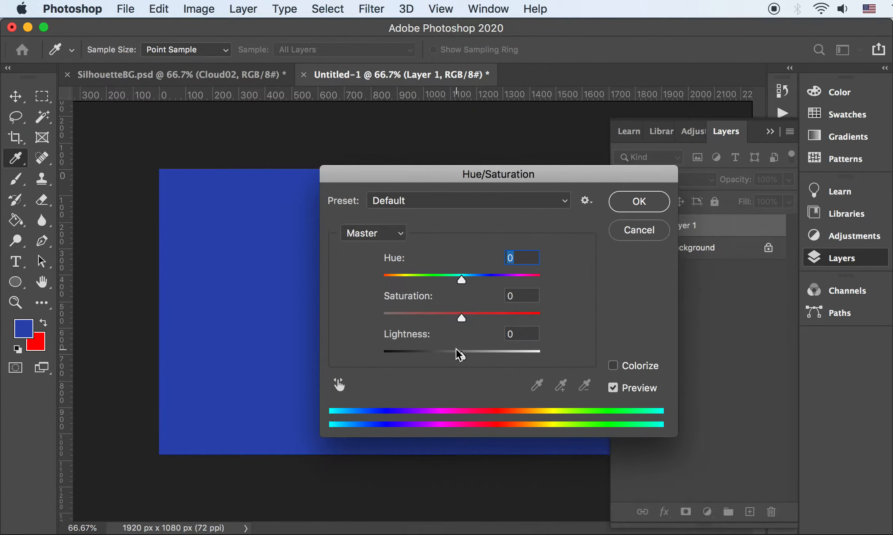
left_click_drag(462, 348, 479, 353)
left_click_drag(457, 313, 477, 317)
left_click_drag(461, 279, 450, 277)
left_click(659, 203)
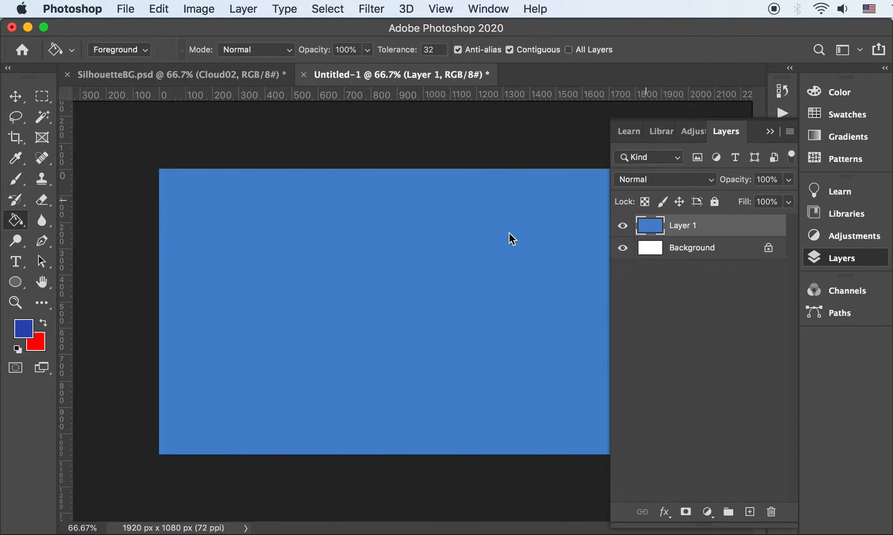
Rename the blue layer as Color
double_click(698, 226)
type("Color")
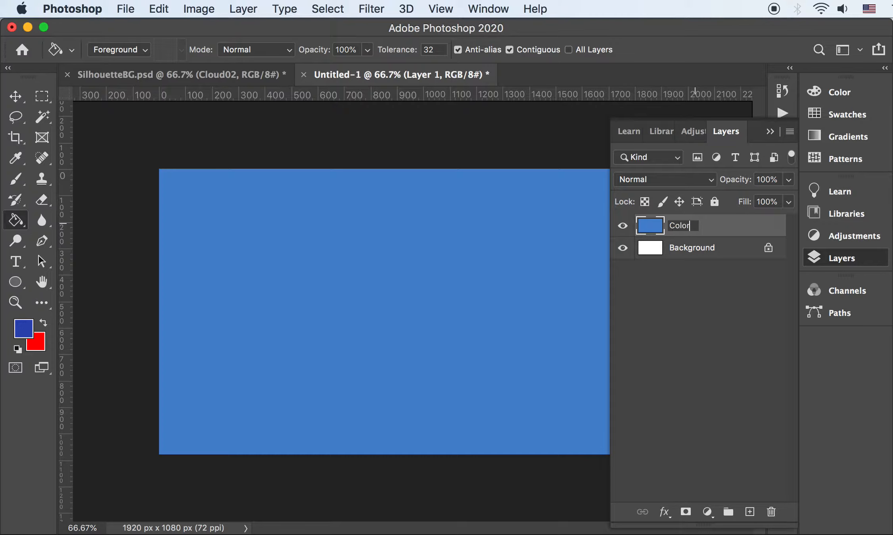
key("Return")
Set the Color layer's blending mode to Multiply, comparing it with Normal
left_click(649, 181)
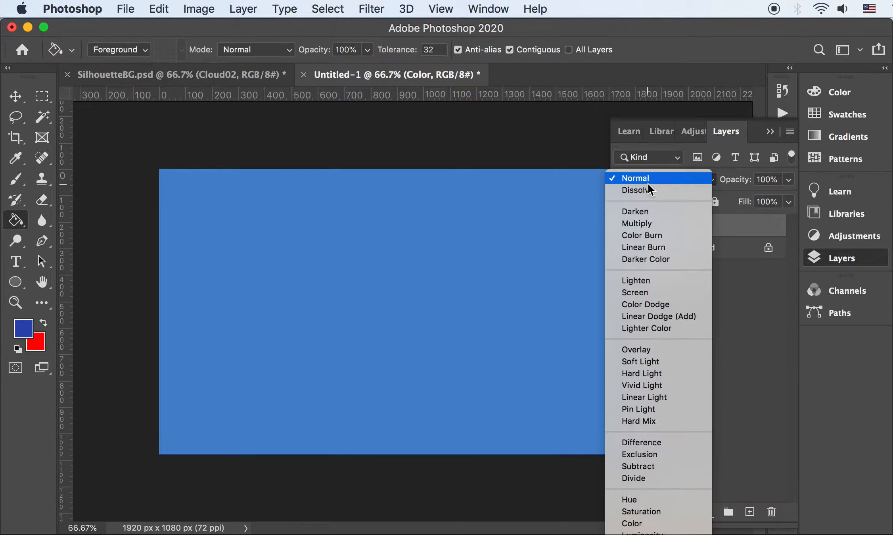
left_click(647, 226)
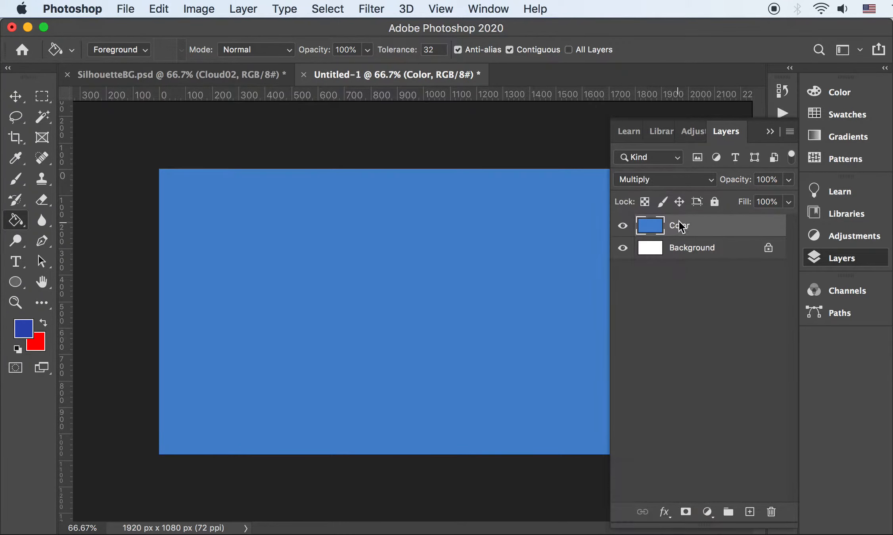
left_click(655, 180)
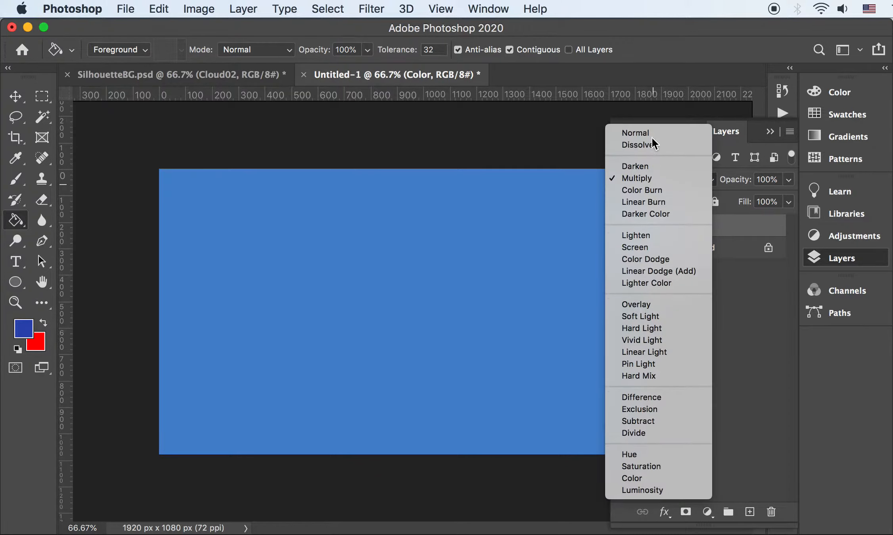
left_click(652, 133)
left_click(663, 180)
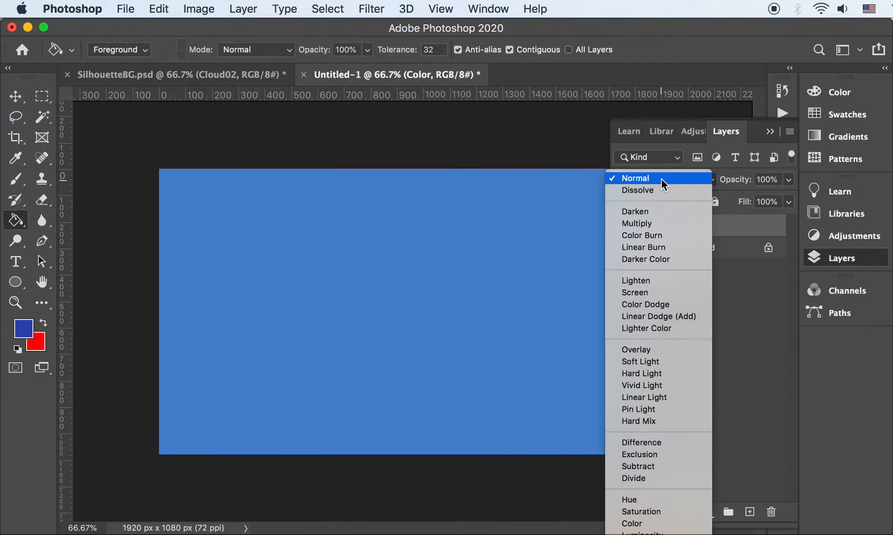
left_click(660, 223)
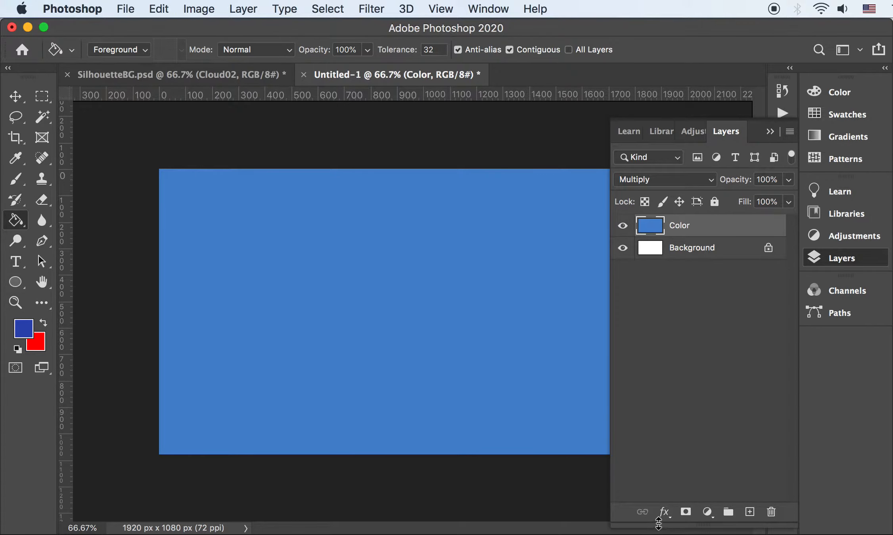
Switch to Finder and place Grass02.png from the 01PNG folder into the Untitled-1 document at its default size
key("super+Tab")
left_click_drag(319, 238, 336, 271)
left_click(336, 271)
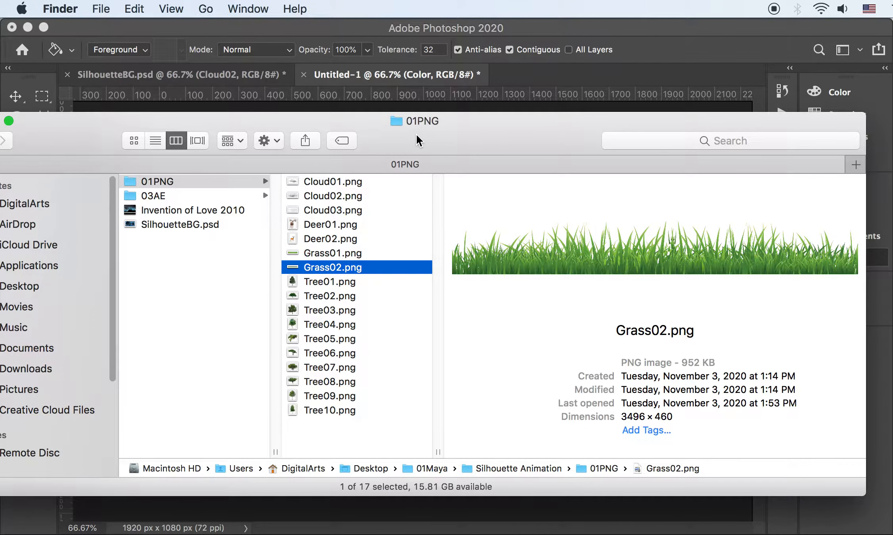
left_click_drag(418, 140, 424, 186)
left_click_drag(341, 309, 383, 317)
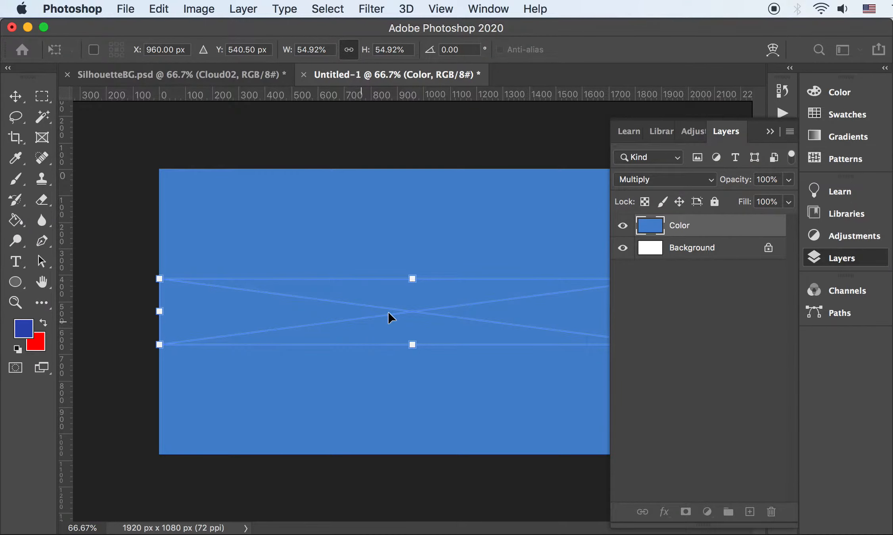
key("Return")
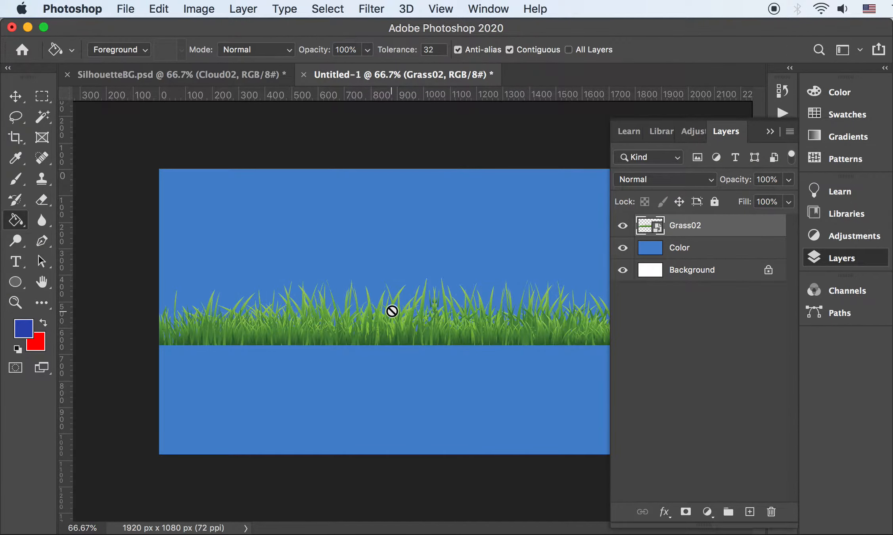
Move the placed grass down to the canvas's bottom edge and reorder the Grass02 layer below the Color layer
key("Tab")
key("v")
left_click_drag(413, 311, 408, 413)
key("Tab")
left_click_drag(676, 228, 681, 253)
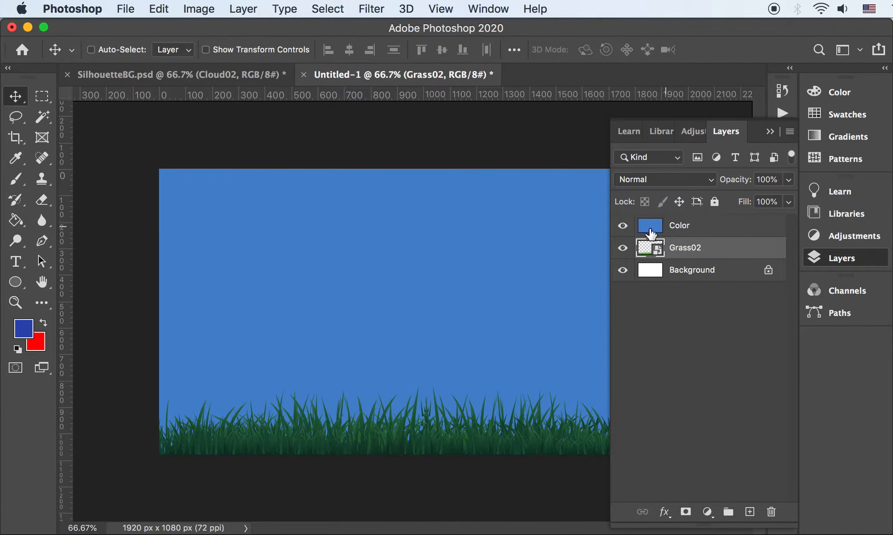
Compare the grass with the Color layer hidden and shown, and with its blending mode set to Normal and Multiply
left_click(623, 225)
left_click(623, 225)
left_click(686, 226)
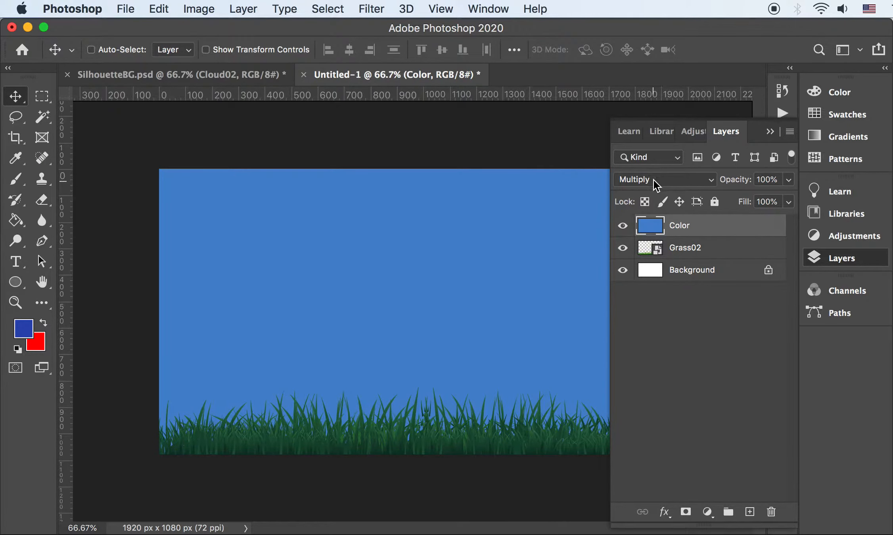
left_click(667, 185)
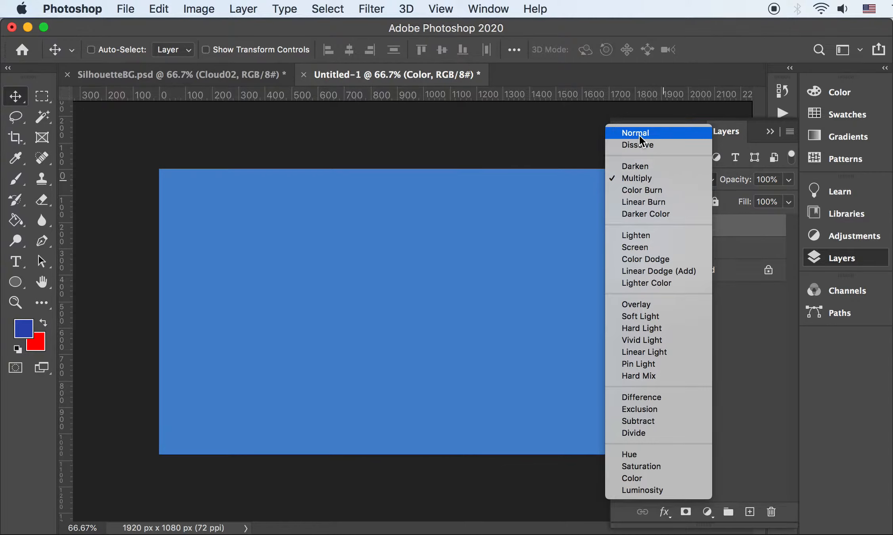
left_click(640, 131)
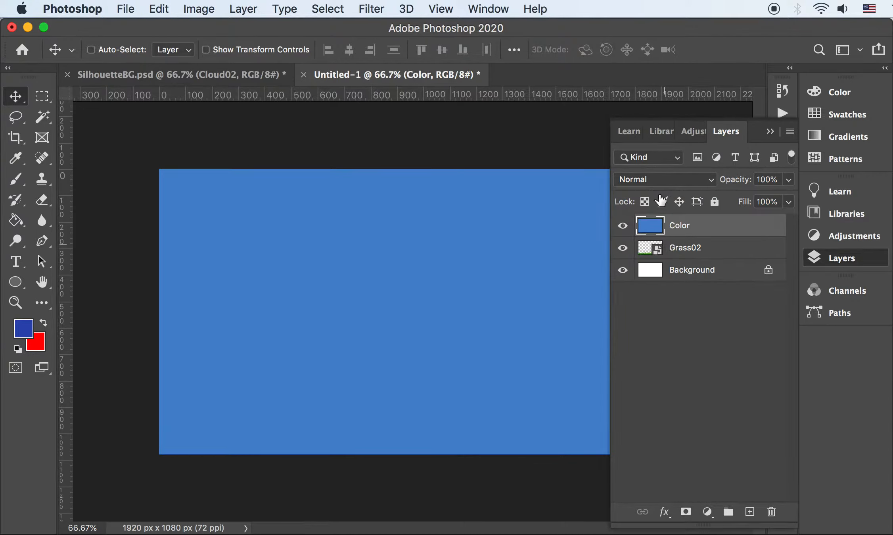
left_click(663, 180)
left_click(647, 224)
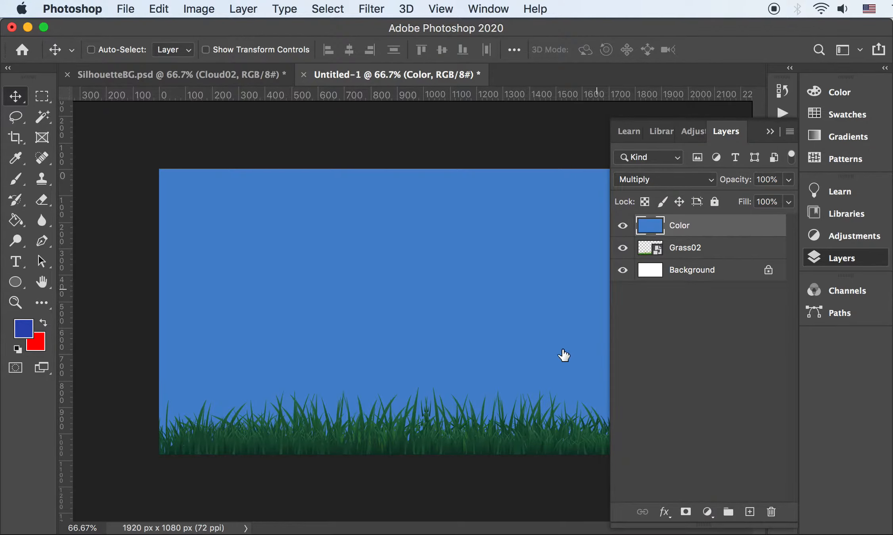
Scale the Grass02 layer proportionally down to about 860 px wide, anchored at the canvas's lower-left corner
left_click(683, 250)
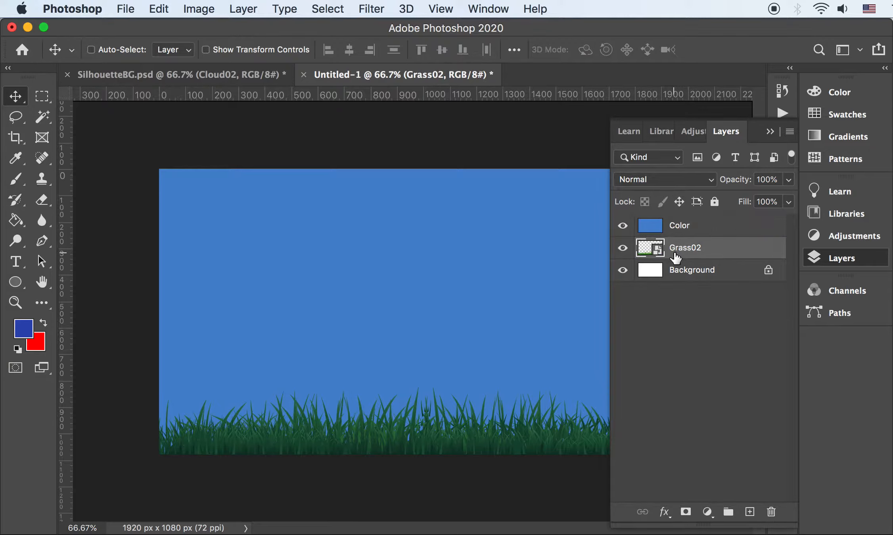
key("Tab")
key("super+t")
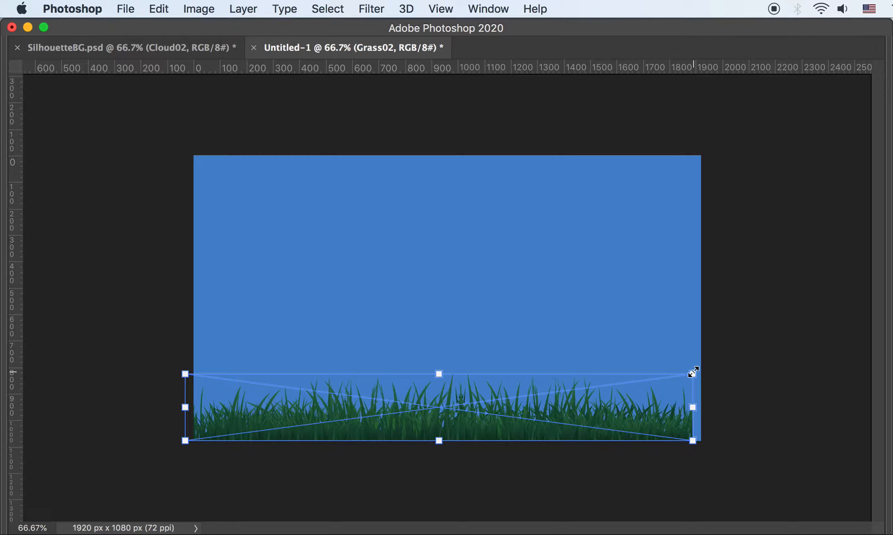
left_click_drag(690, 373, 412, 400)
key("Return")
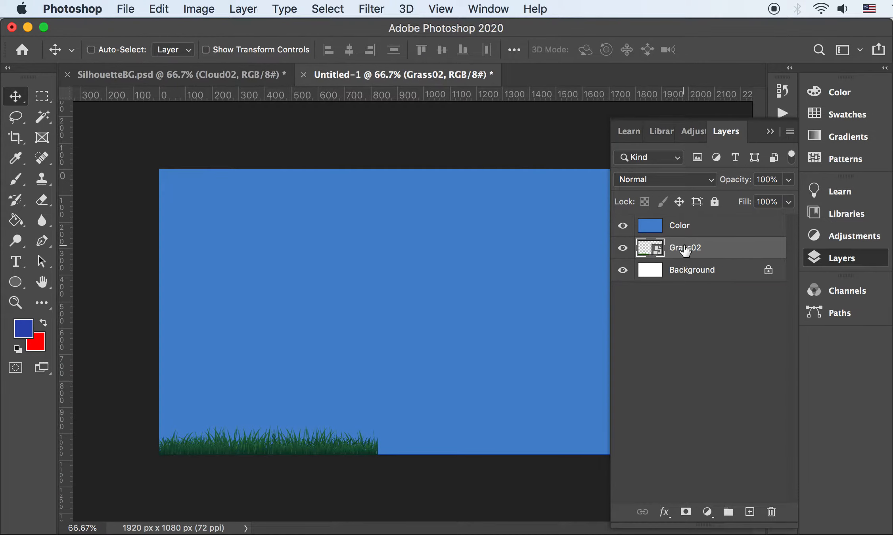
Rasterize the Grass02 layer and turn it into a black silhouette using Hue/Saturation with Lightness -100
right_click(687, 247)
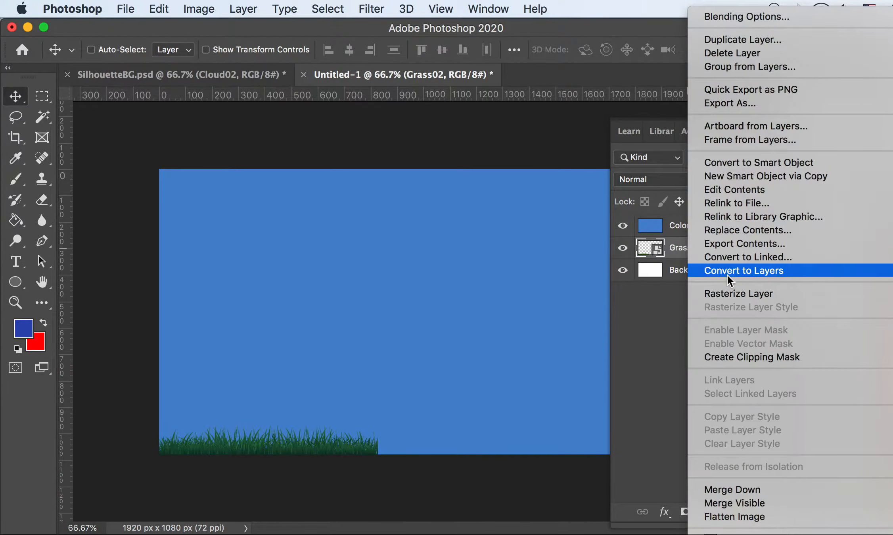
left_click(734, 292)
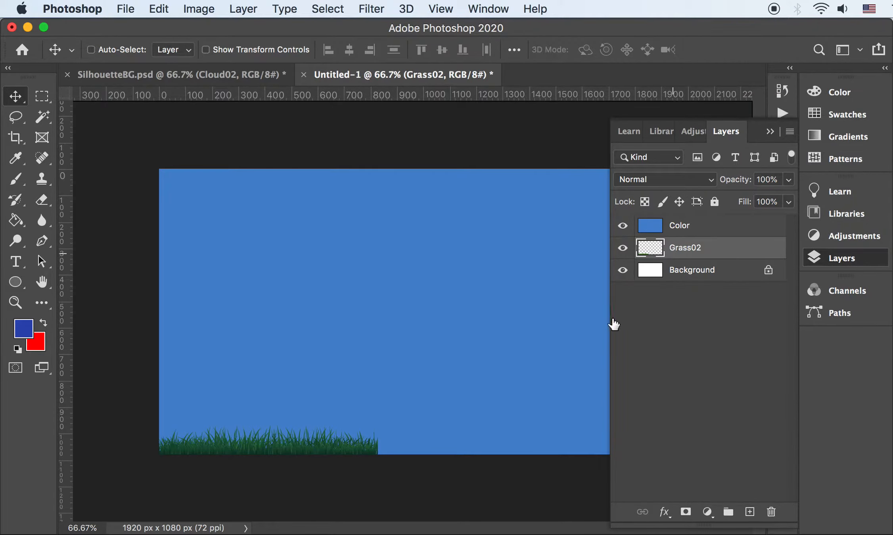
key("super")
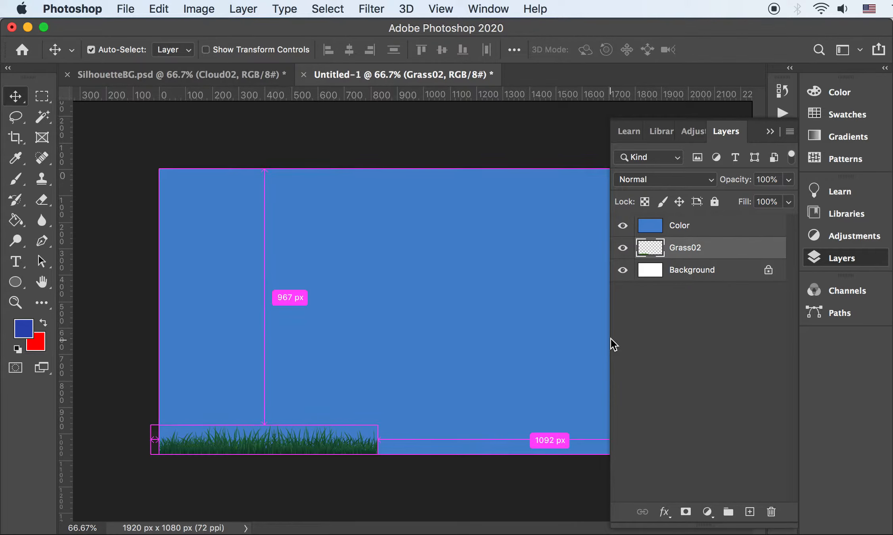
key("super+u")
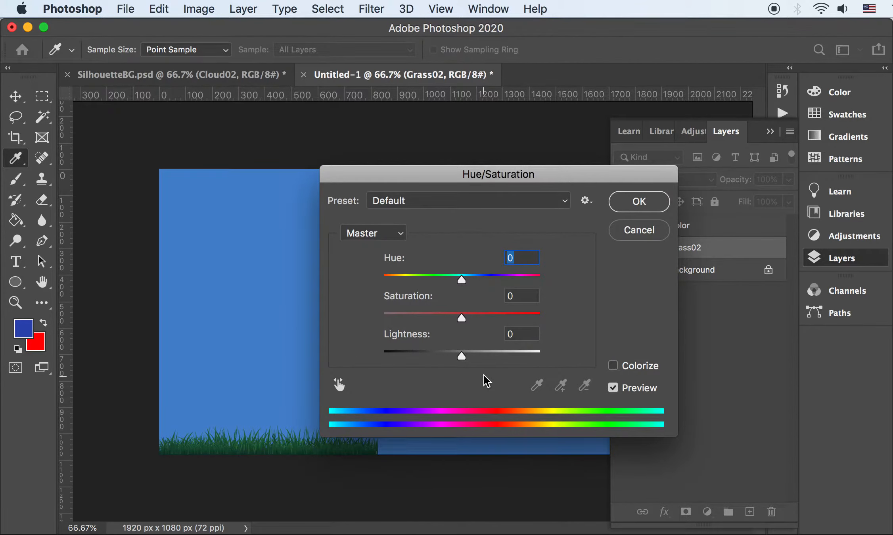
left_click_drag(461, 356, 344, 364)
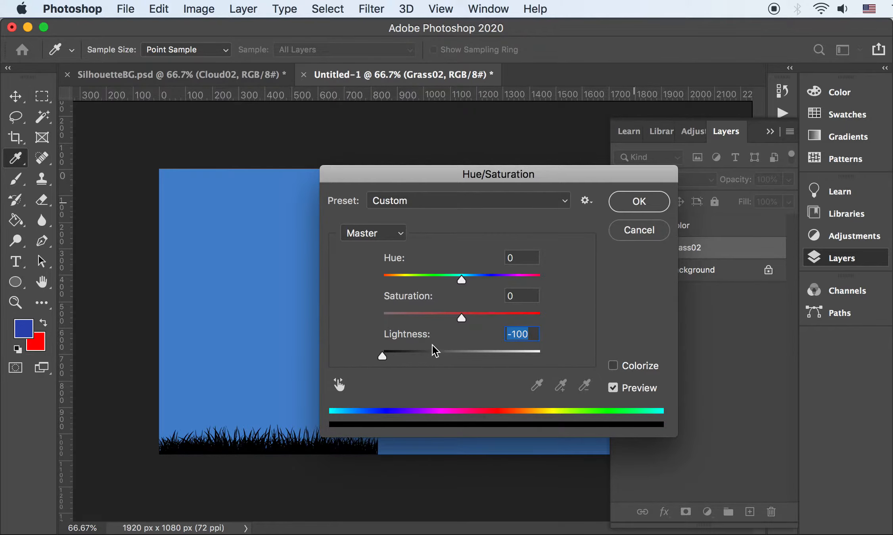
key("Return")
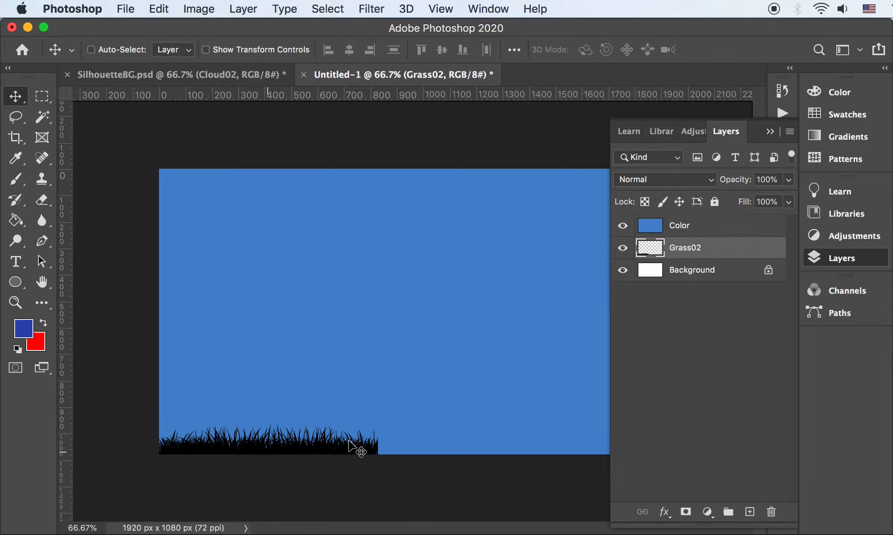
Duplicate the Grass02 layer twice toward the right so the grass strip spans the canvas's full bottom edge
left_click(646, 363)
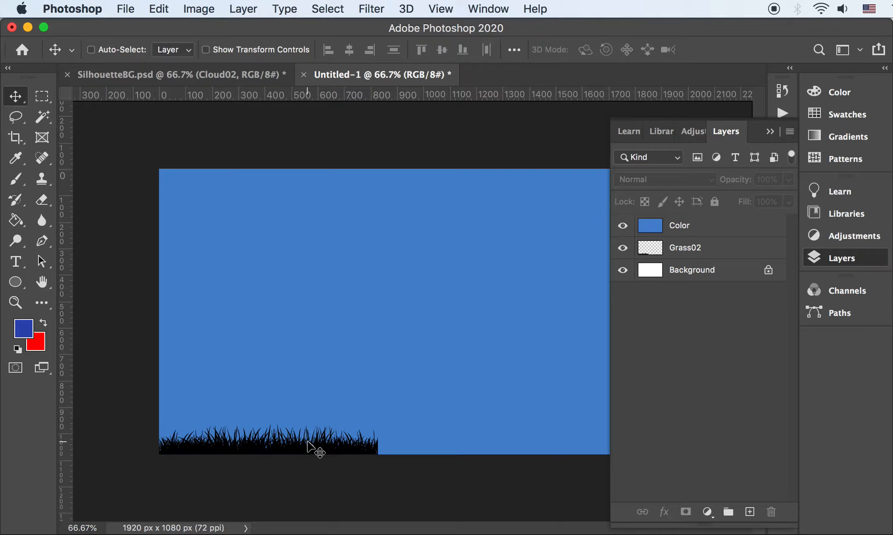
left_click(256, 454)
left_click(674, 258)
left_click(688, 249)
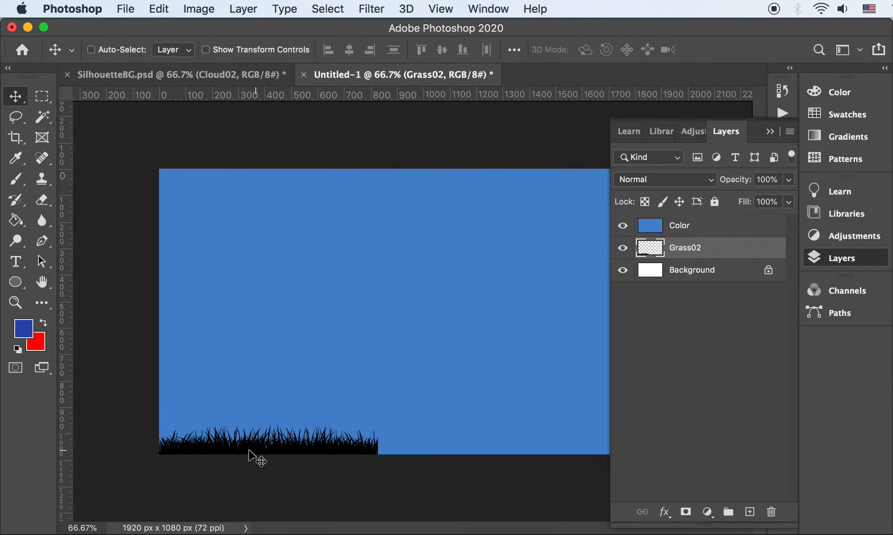
left_click_drag(238, 453, 462, 439)
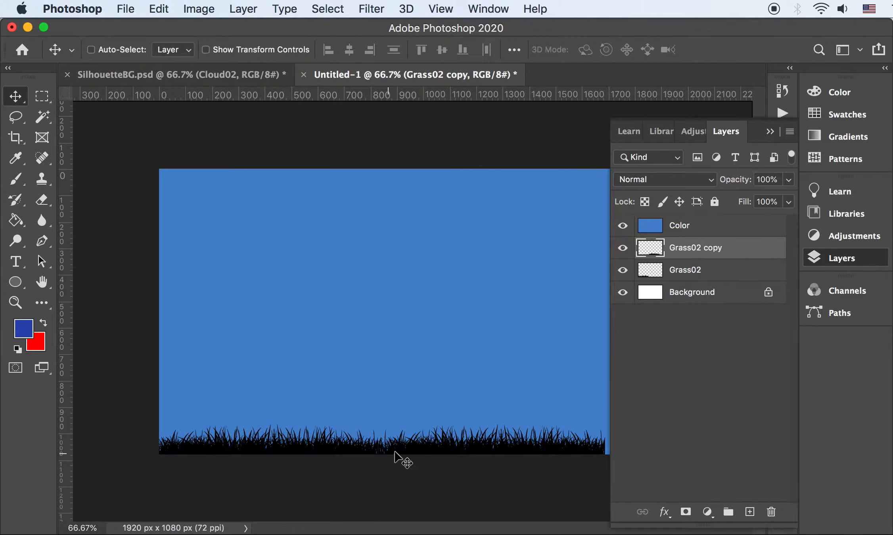
key("Tab")
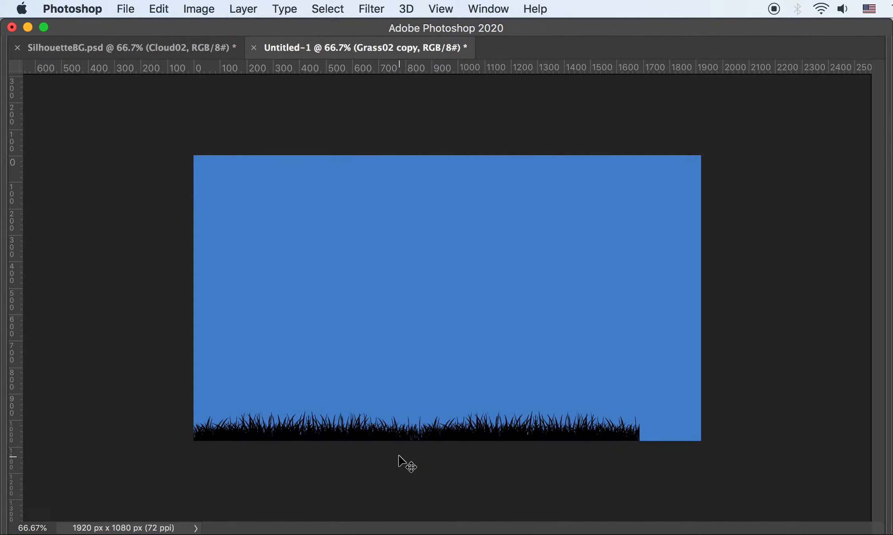
key("Tab")
key("Tab")
left_click_drag(563, 430, 731, 425)
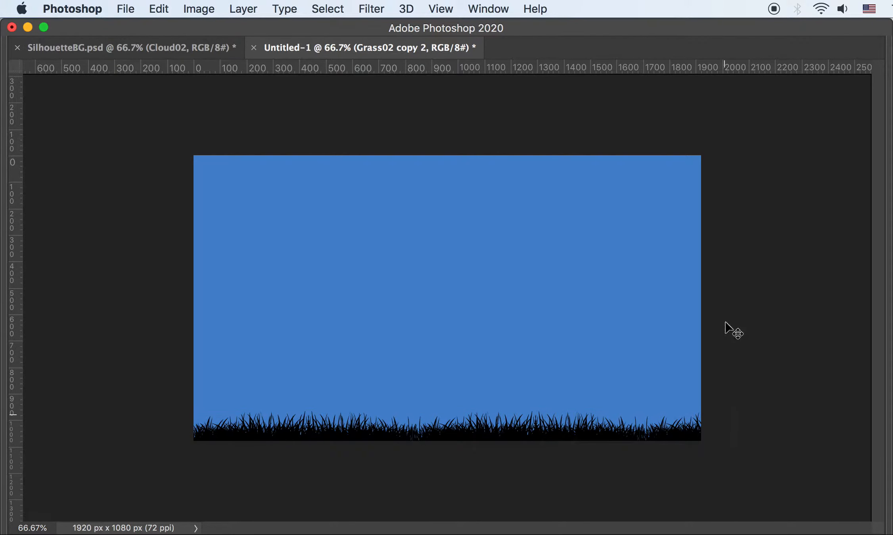
Select the Grass02, Grass02 copy and Grass02 copy 2 layers together
key("Tab")
left_click(690, 294, "shift")
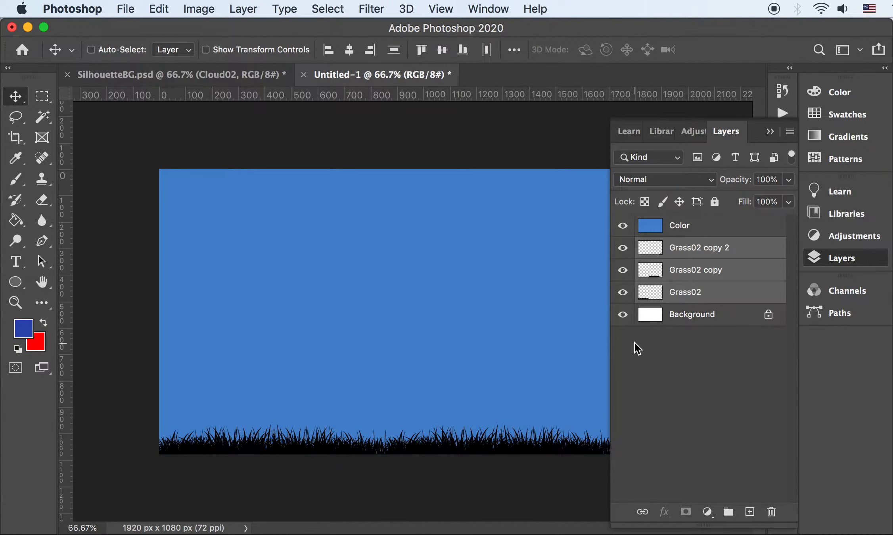
Try shifting the three selected grass layers sideways as one, and undo the move
key("Tab")
left_click_drag(620, 435, 744, 443)
key("super+z")
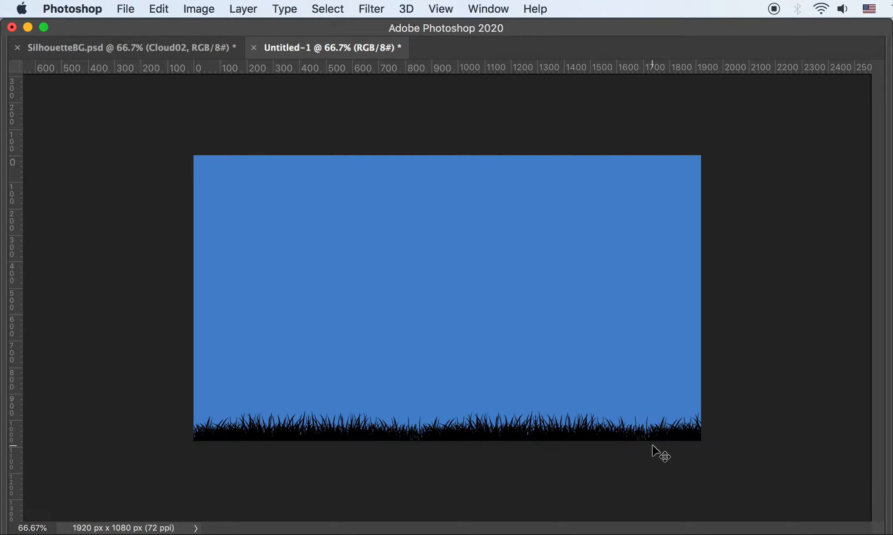
key("Tab")
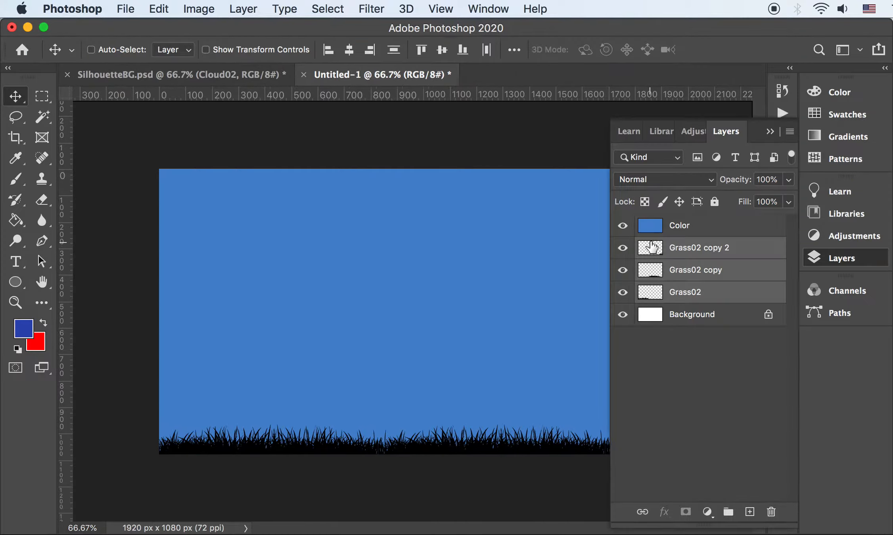
Merge the three selected grass layers into one layer and rename it Grass02
right_click(690, 254)
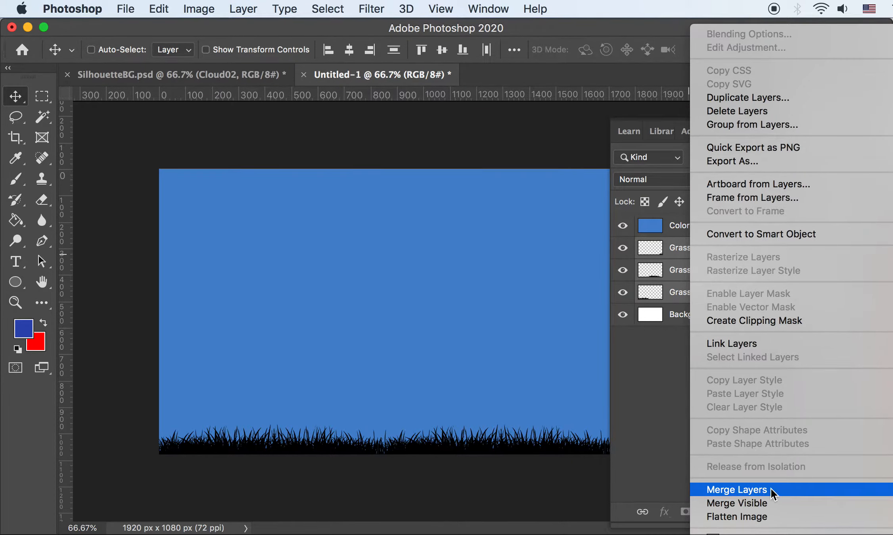
left_click(638, 383)
key("super+e")
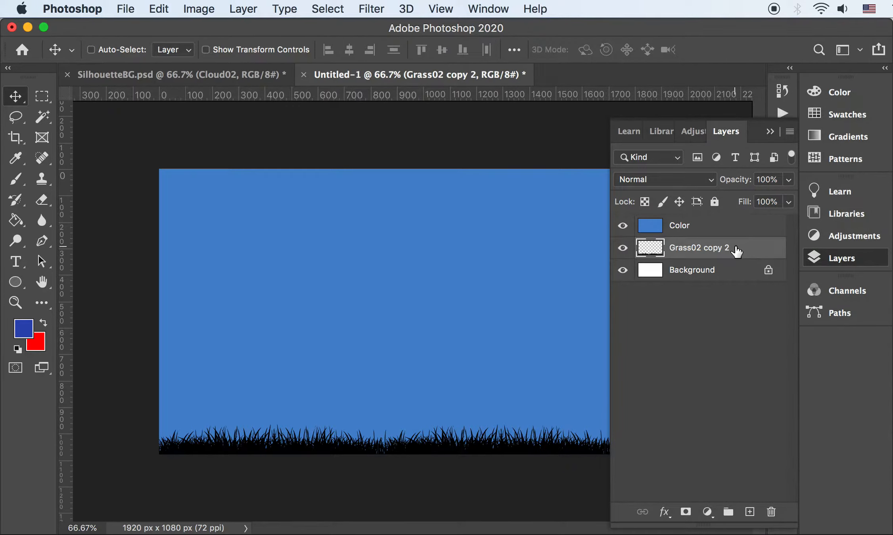
double_click(688, 250)
left_click_drag(701, 247, 731, 248)
key("BackSpace")
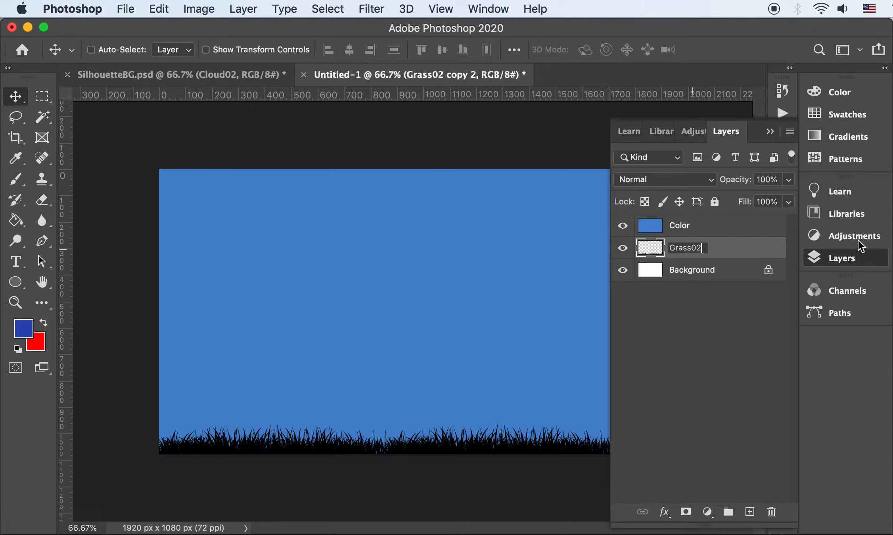
left_click(755, 305)
left_click(680, 247)
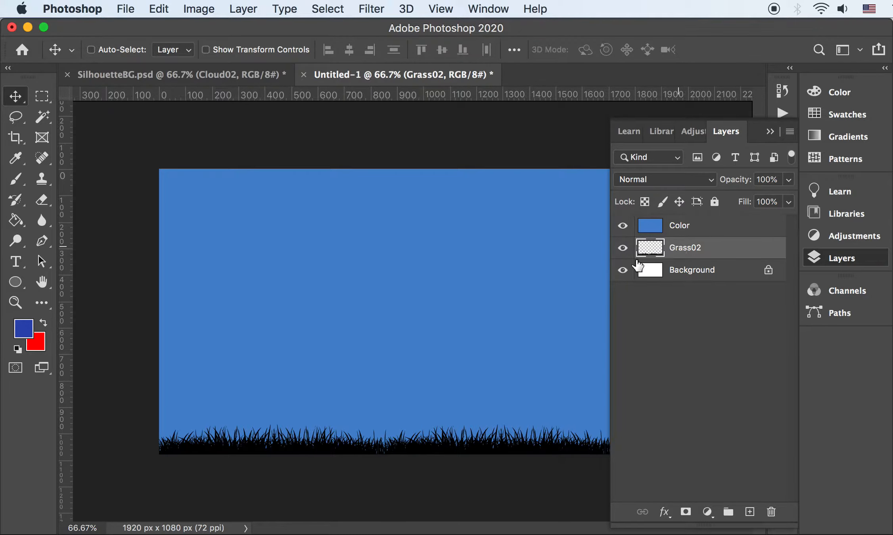
Switch to Finder and place Tree09.png from the 01PNG folder into the document between the Color and Grass02 layers
key("super+Tab")
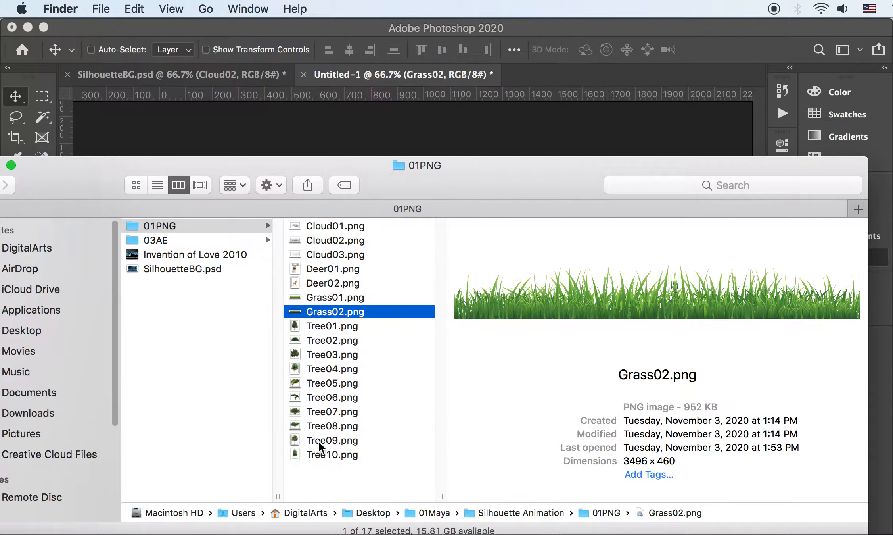
left_click_drag(319, 440, 328, 211)
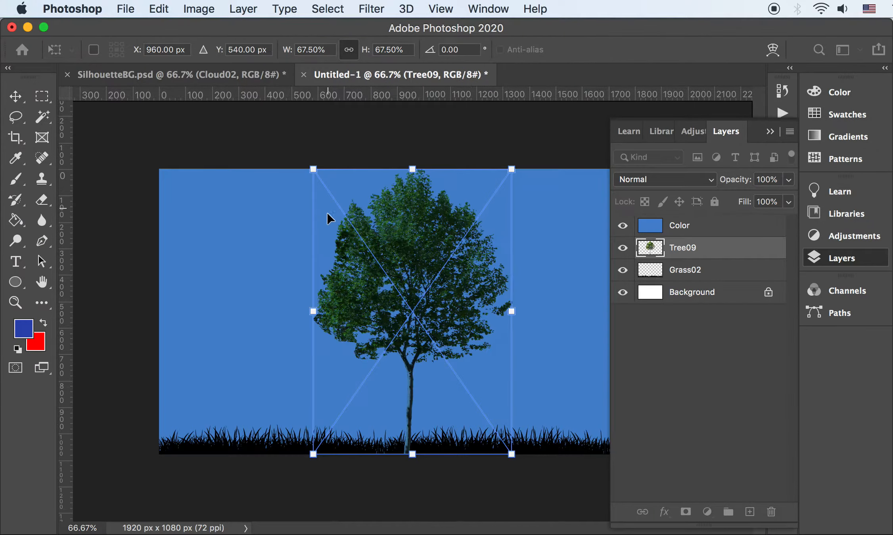
key("Return")
Rasterize the Tree09 layer and turn it into a black silhouette using Hue/Saturation with Lightness -100
right_click(679, 245)
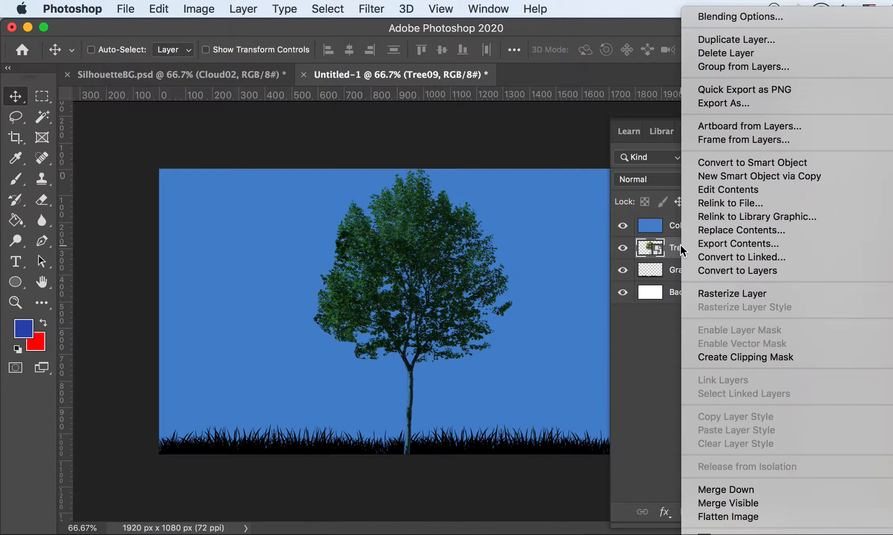
left_click(735, 293)
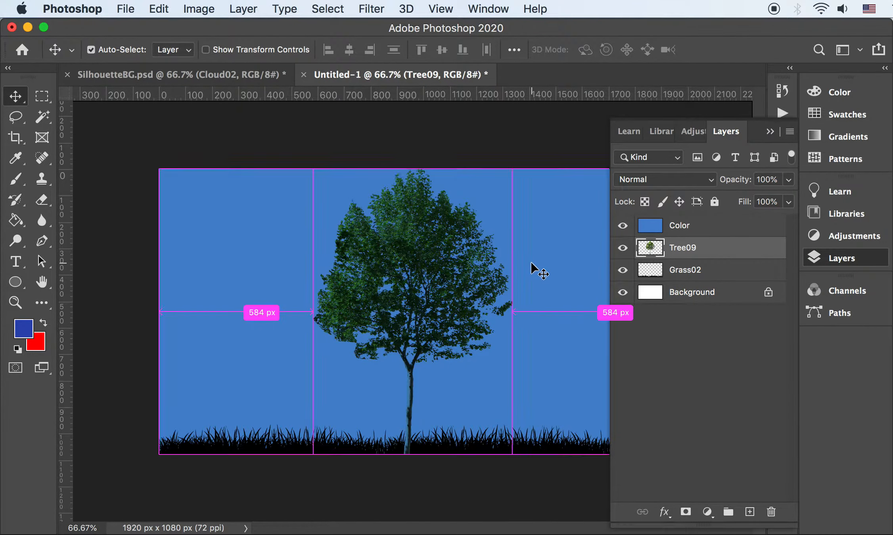
key("super+u")
left_click_drag(461, 356, 384, 357)
left_click_drag(437, 179, 582, 314)
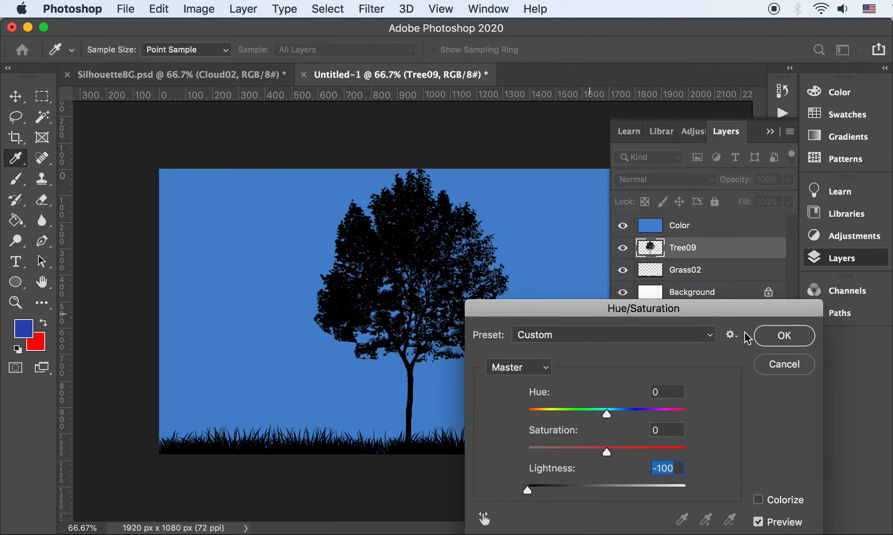
left_click(784, 337)
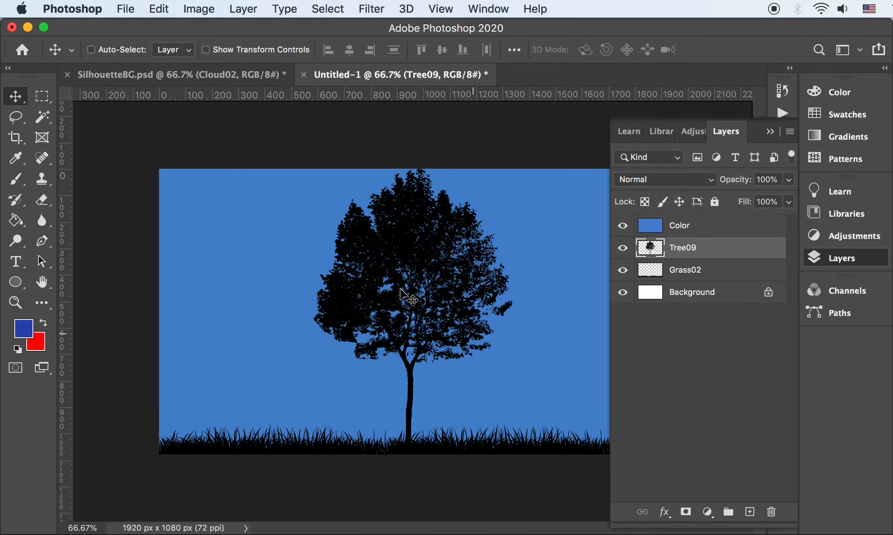
Shift the Tree09 silhouette to the left and place Tree10.png from Finder's 01PNG folder, slightly scaled down, on the canvas's right side
left_click_drag(425, 292, 332, 296)
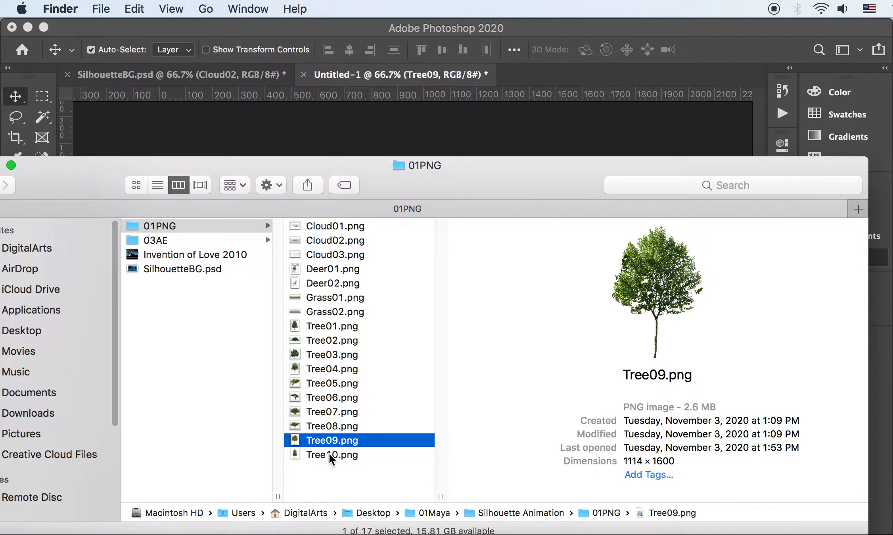
left_click(331, 454)
left_click_drag(332, 454, 448, 219)
left_click_drag(425, 269, 545, 274)
left_click_drag(456, 169, 470, 200)
key("Return")
Rasterize the Tree10 layer and blacken it into a silhouette using Hue/Saturation with Lightness -100
right_click(680, 254)
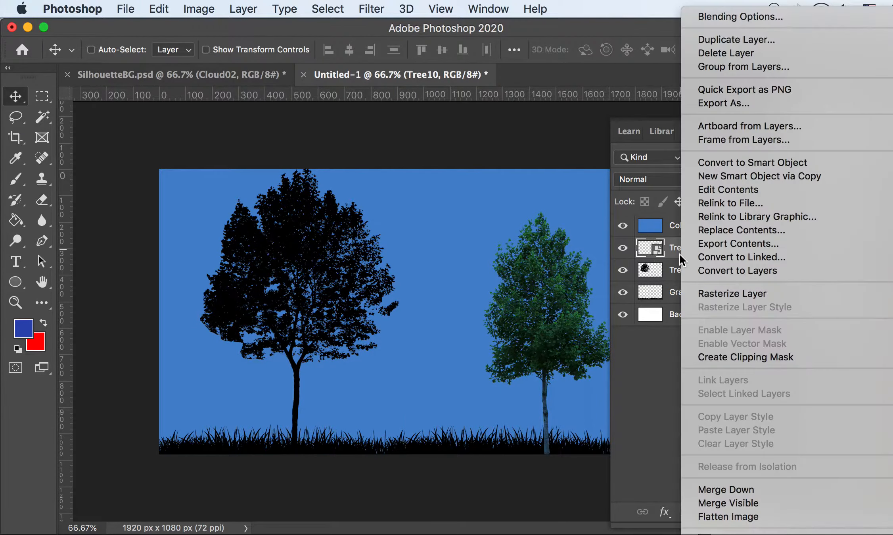
left_click(732, 294)
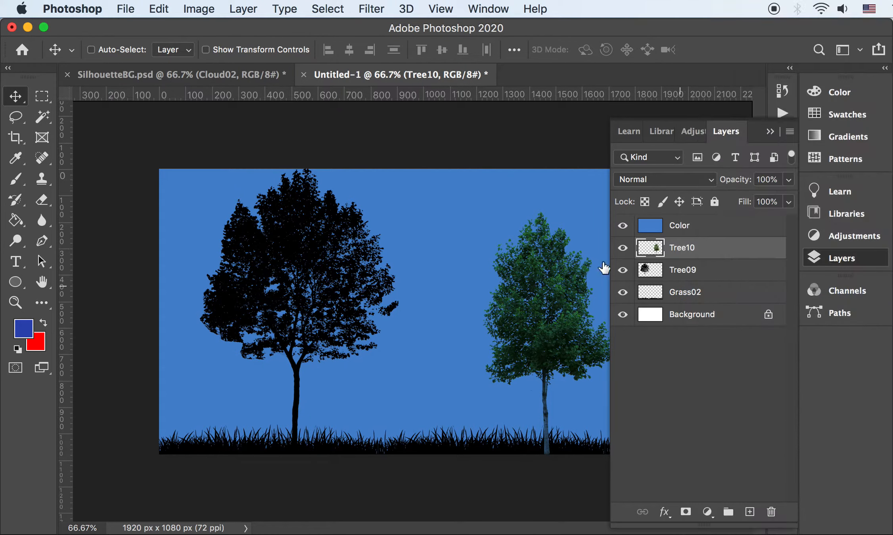
key("super+u")
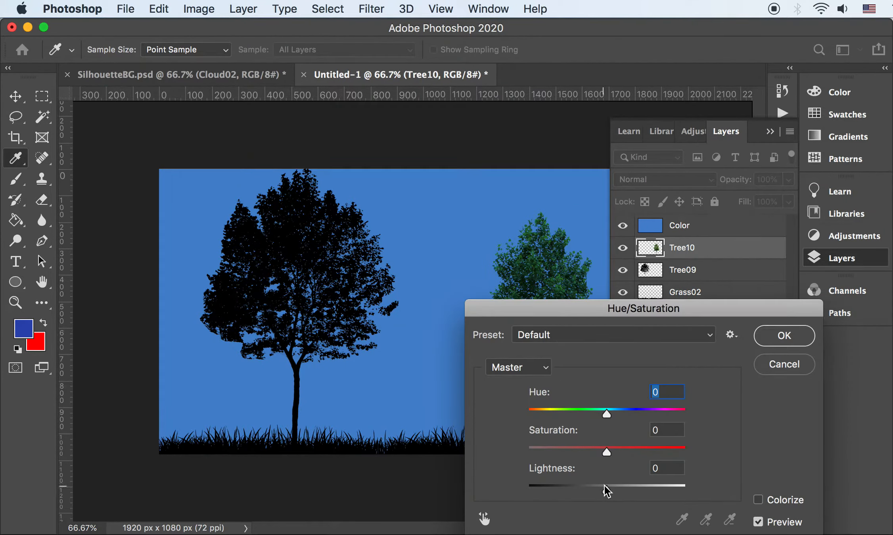
left_click_drag(607, 491, 379, 493)
left_click(770, 341)
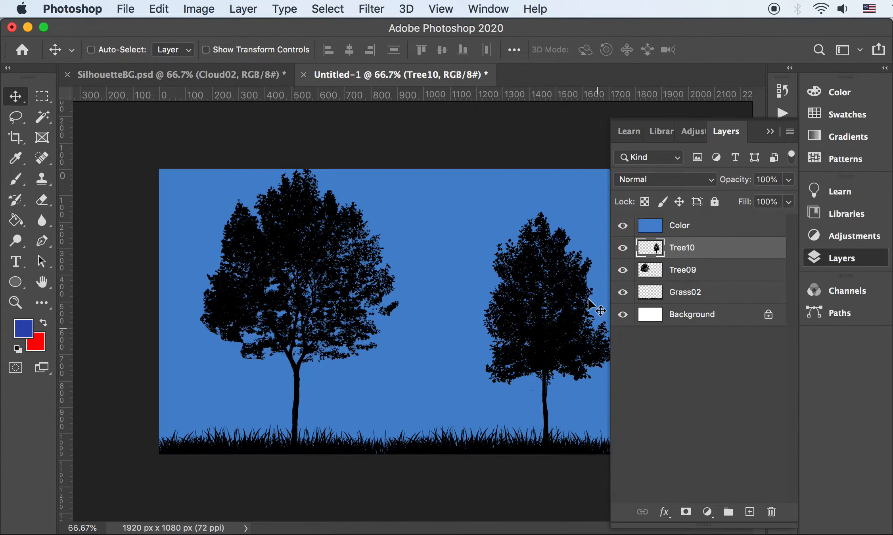
Move the Tree10 silhouette close to the canvas's right edge and nudge Tree09 slightly further left
key("Tab")
left_click_drag(576, 315, 623, 318)
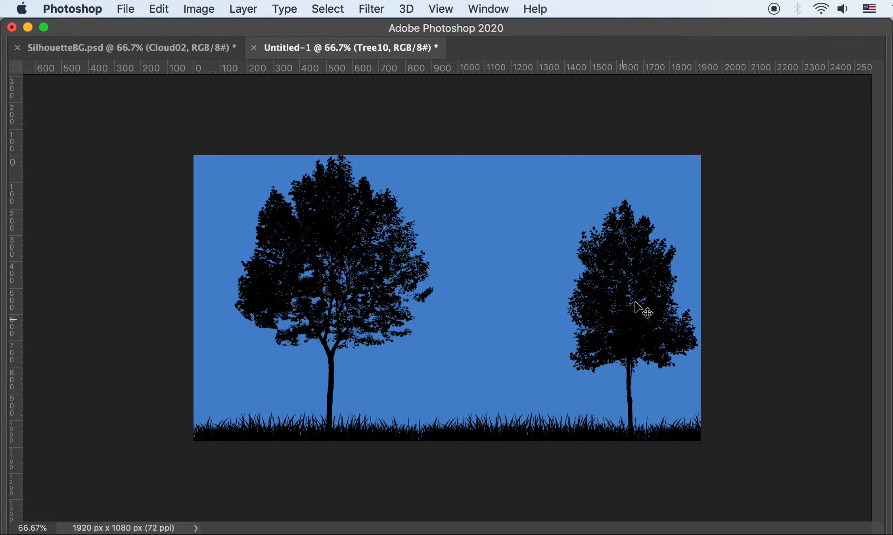
key("Tab")
left_click(677, 270)
key("shift+Left")
key("shift+Left")
key("shift+Left")
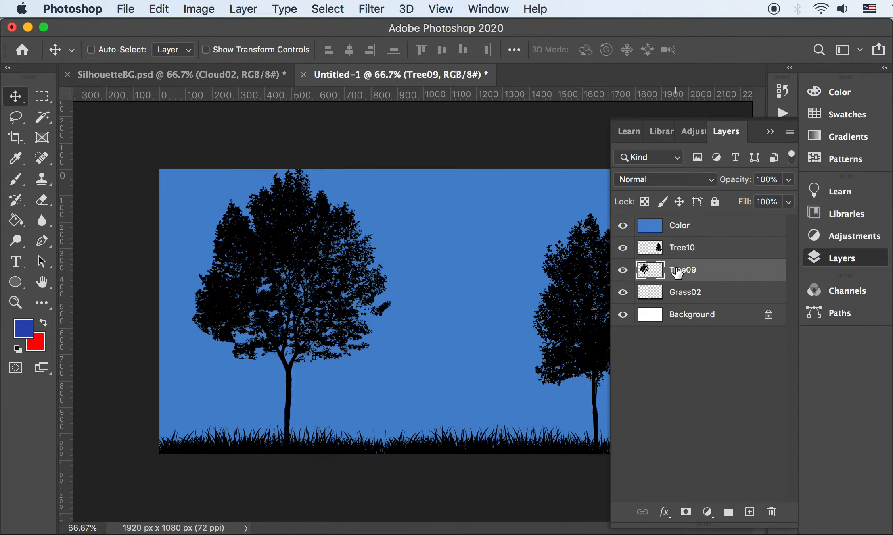
key("Tab")
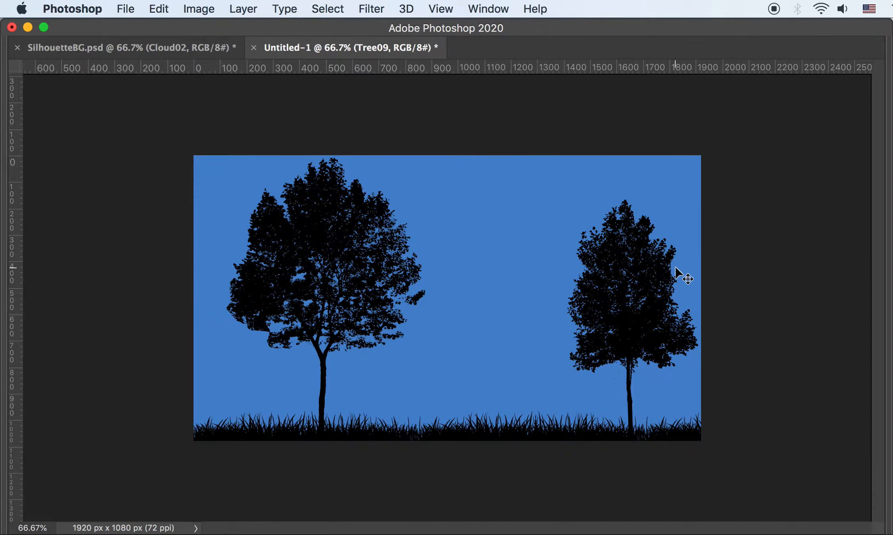
Switch to Finder and place Deer01.png from the 01PNG folder between the two trees, scaled down to stand lower than them
key("super+Tab")
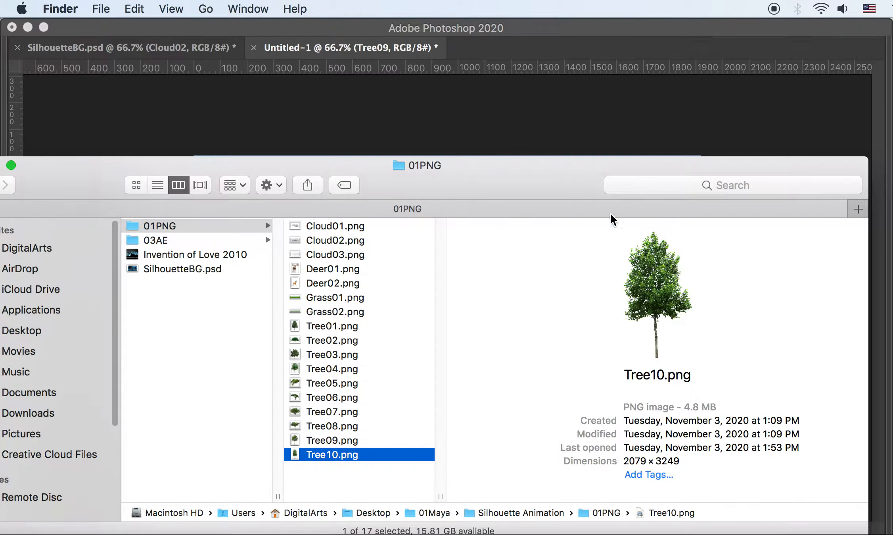
left_click(324, 271)
left_click_drag(330, 269, 376, 109)
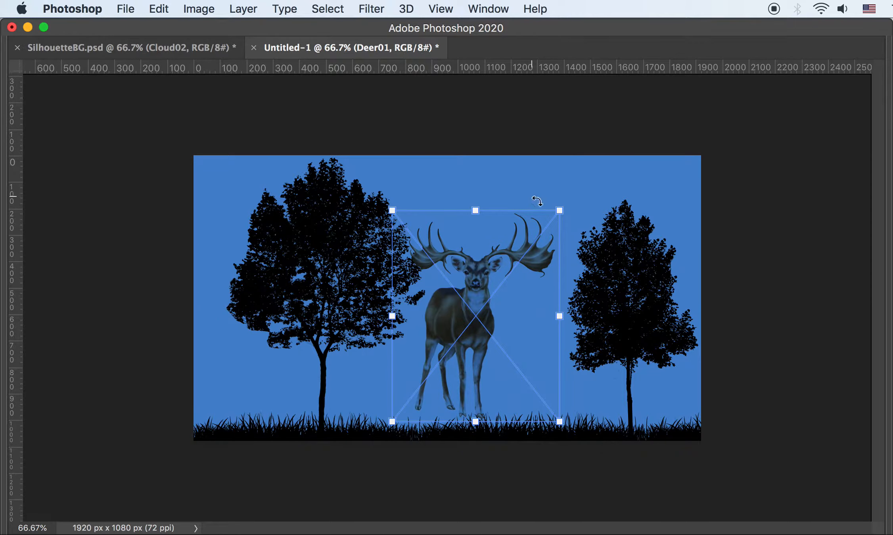
left_click_drag(561, 206, 521, 239)
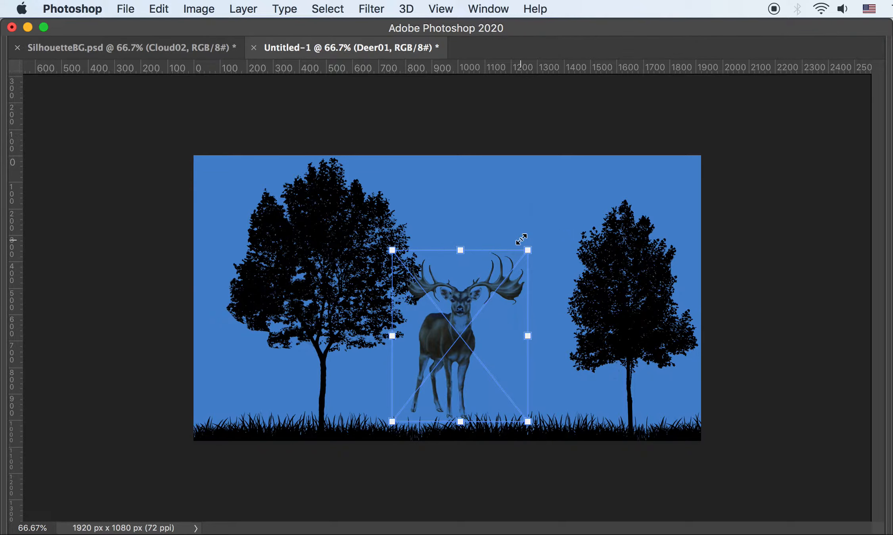
key("Return")
Rasterize the Deer01 layer and turn it into a black silhouette using Hue/Saturation with Lightness -100
key("Tab")
right_click(684, 270)
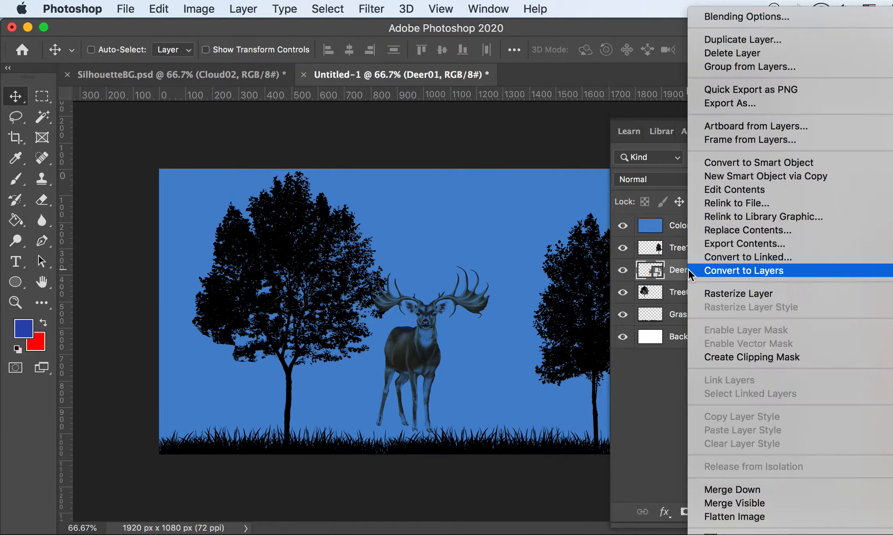
left_click(765, 296)
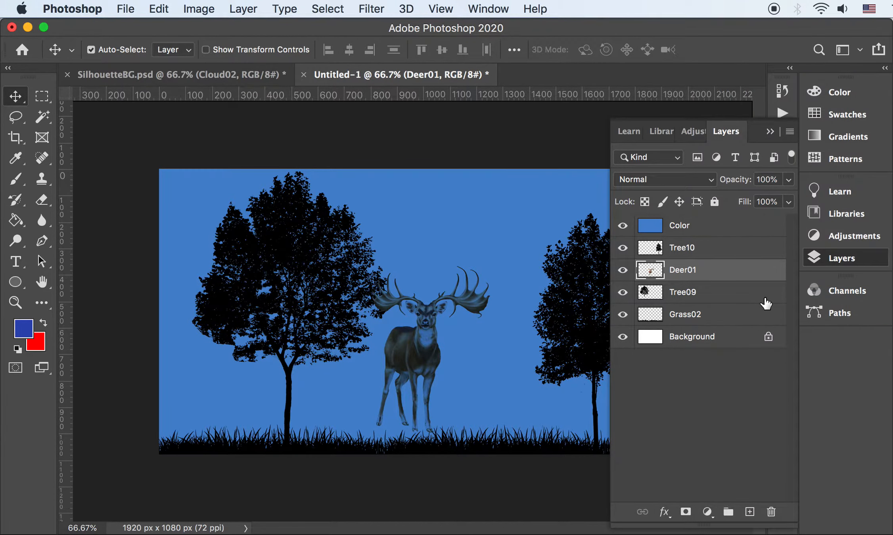
key("super+u")
left_click_drag(606, 491, 361, 468)
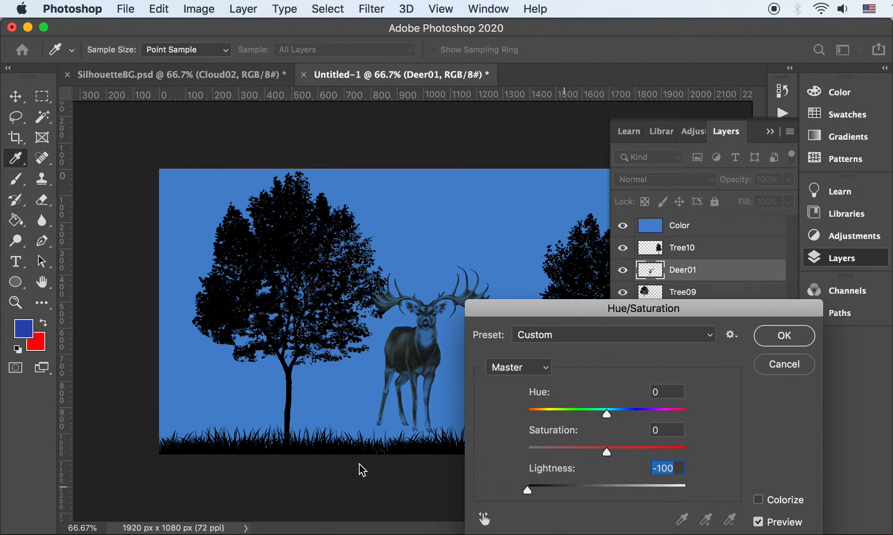
left_click(771, 340)
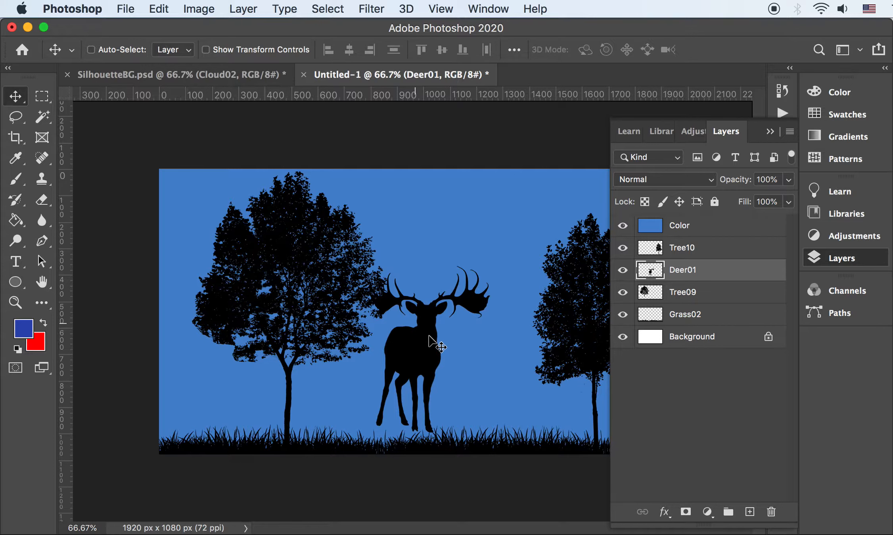
Move the deer silhouette slightly down and to the right so its feet stand in the grass
key("Tab")
left_click_drag(458, 338, 470, 364)
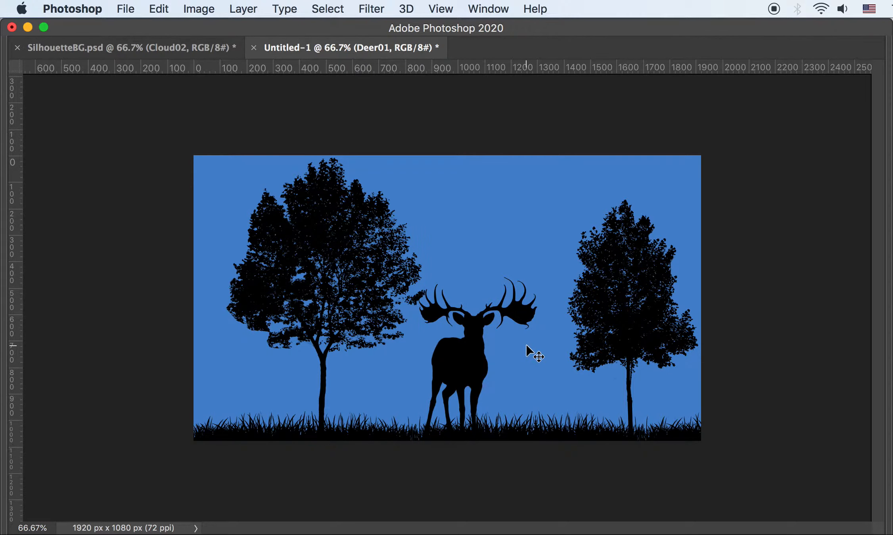
key("Tab")
Select the Tree10, Deer01, Tree09 and Grass02 layers and mark them with the red color label
left_click(688, 256)
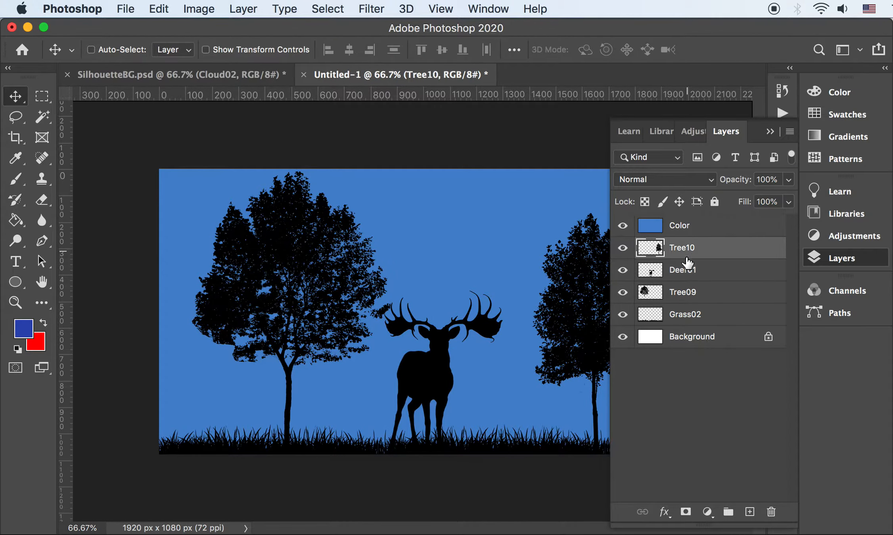
left_click(690, 320, "shift")
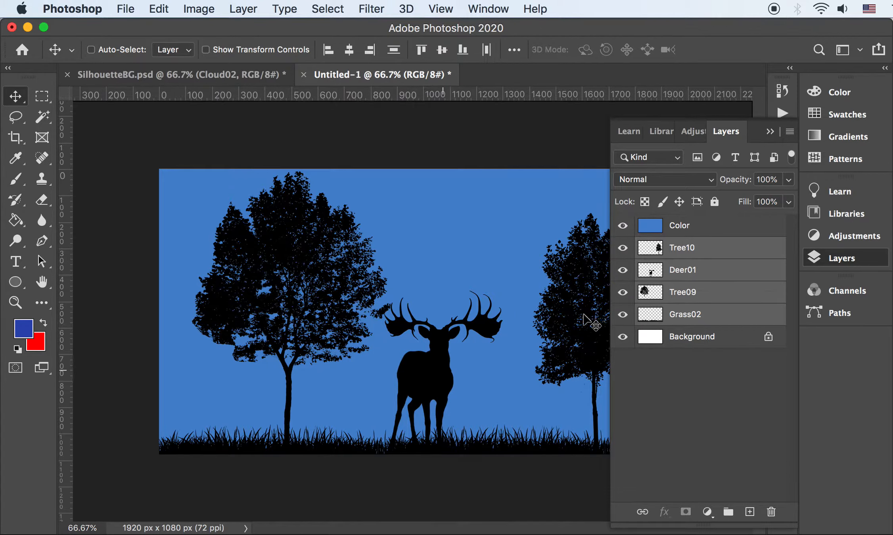
right_click(691, 268)
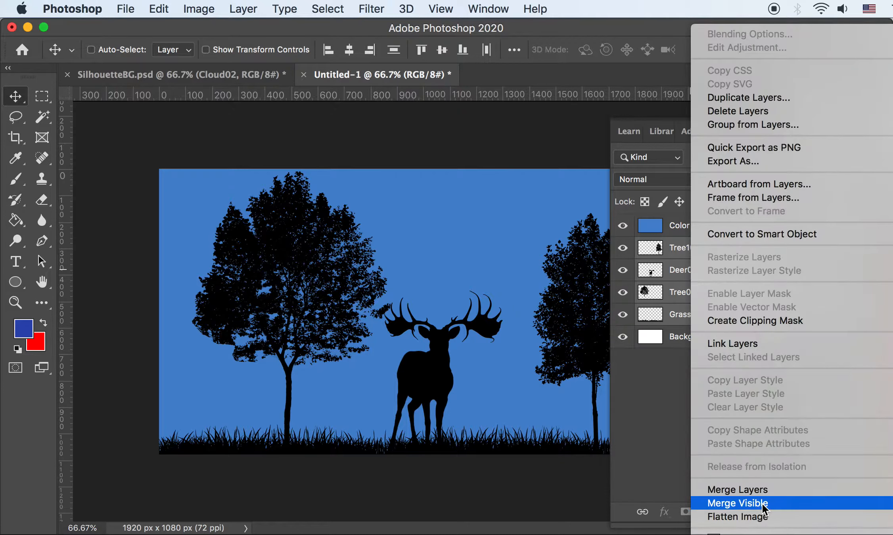
left_click(746, 534)
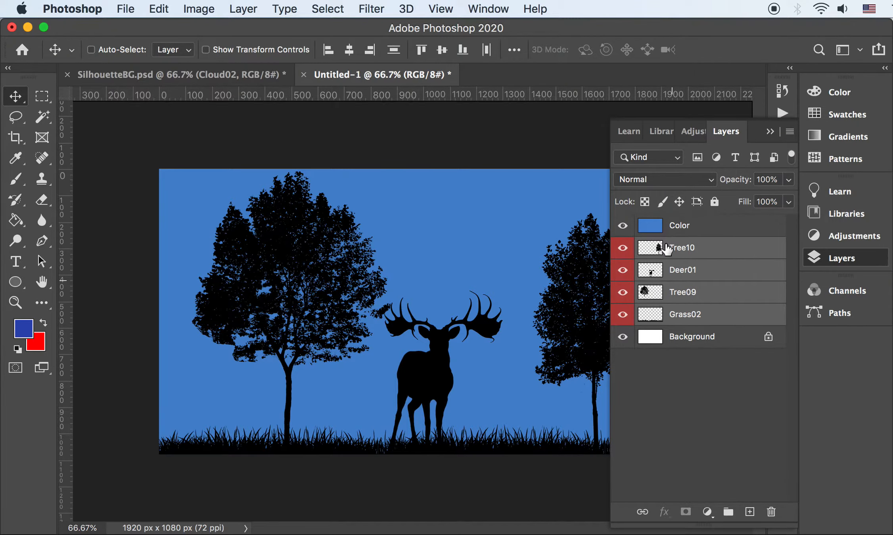
Switch to Finder, place Tree07.png directly above the Background layer, and move it down and left behind the Tree09 silhouette
left_click(688, 337)
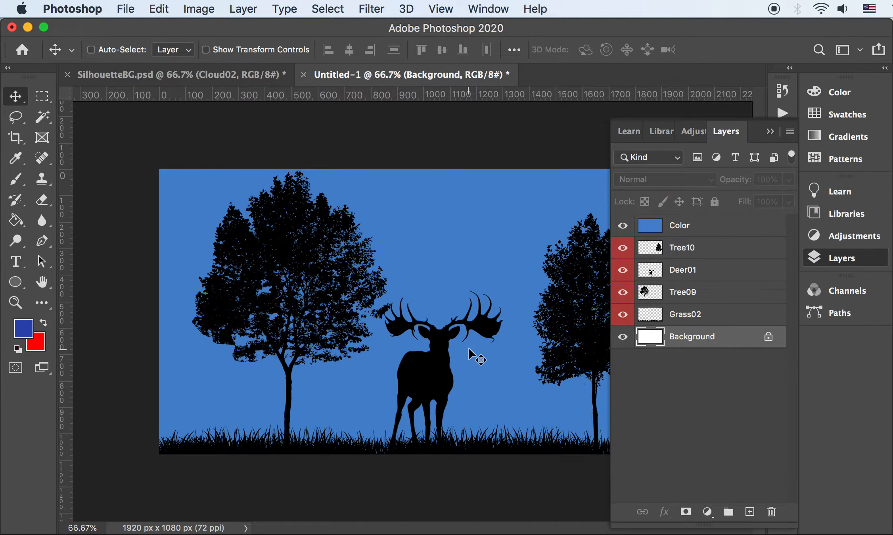
key("super")
key("super+Tab")
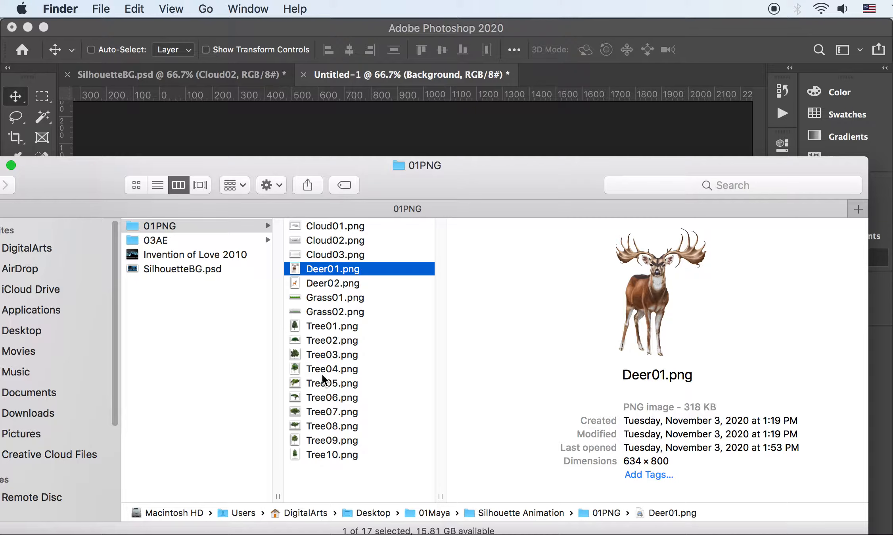
left_click(329, 411)
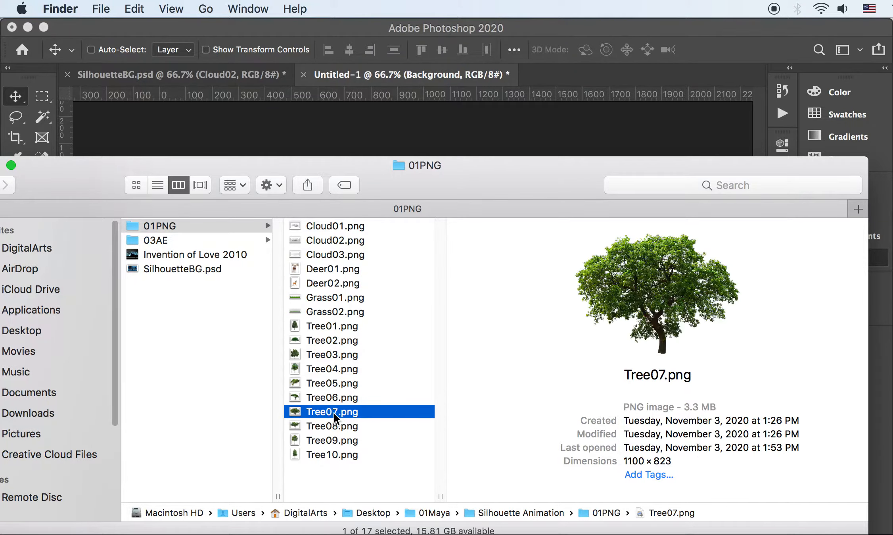
left_click_drag(314, 148, 392, 329)
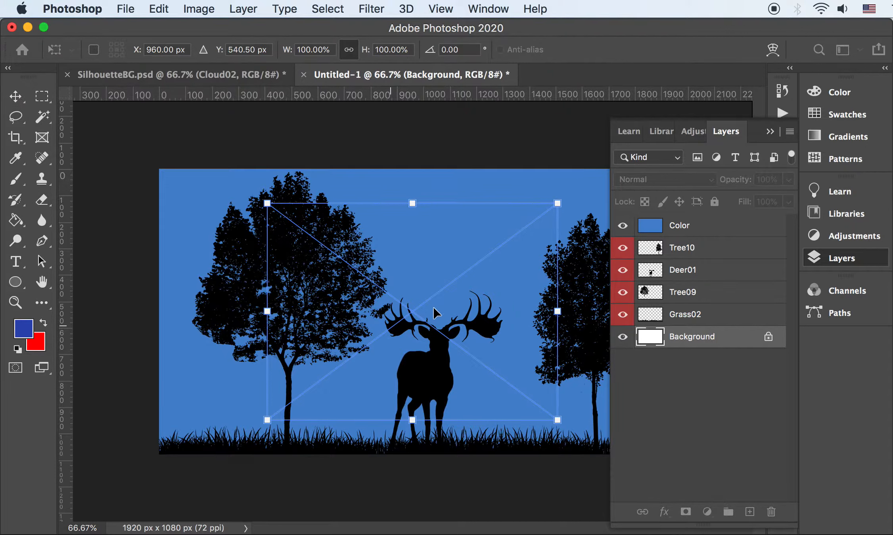
key("Return")
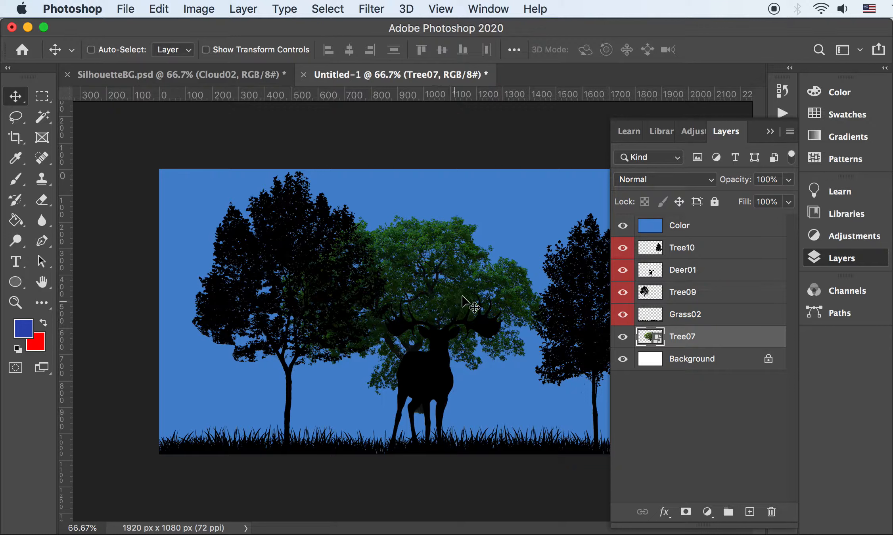
left_click_drag(462, 298, 373, 335)
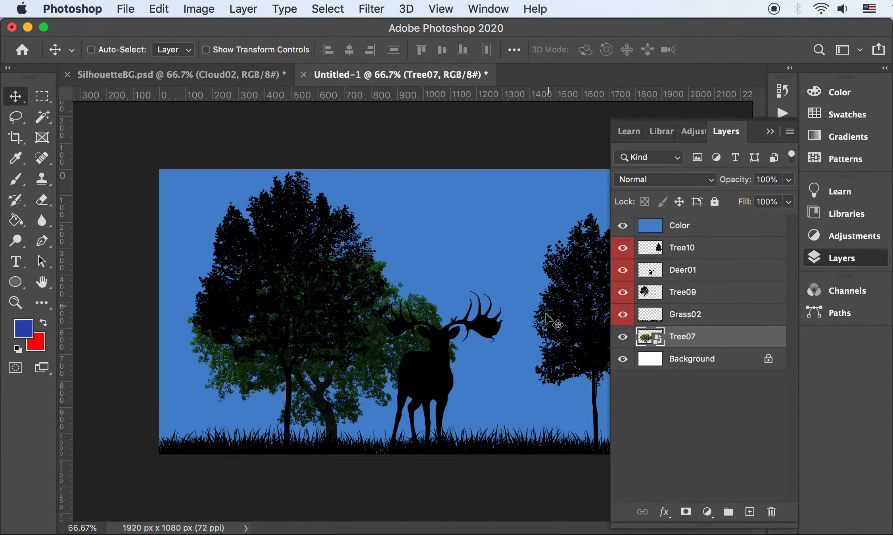
Rasterize the Tree07 layer and make it solid black using Hue/Saturation with Lightness -100
right_click(680, 334)
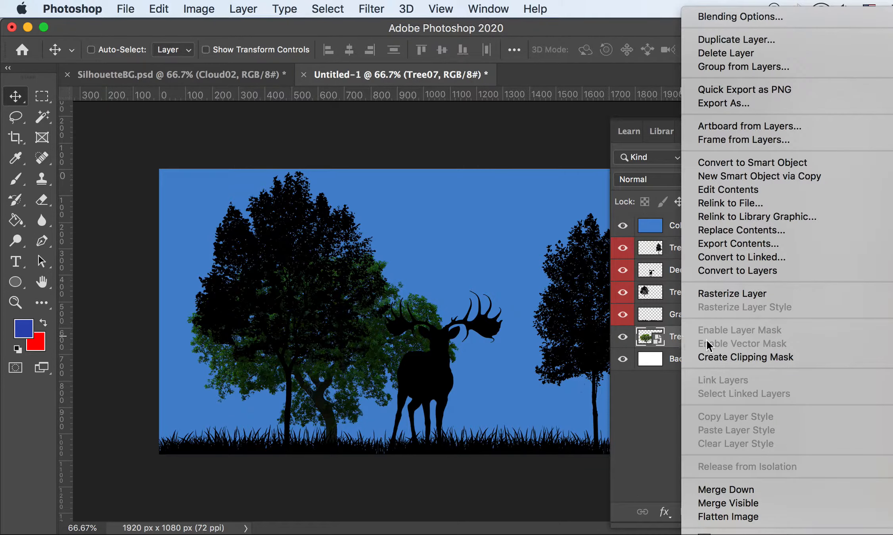
left_click(729, 294)
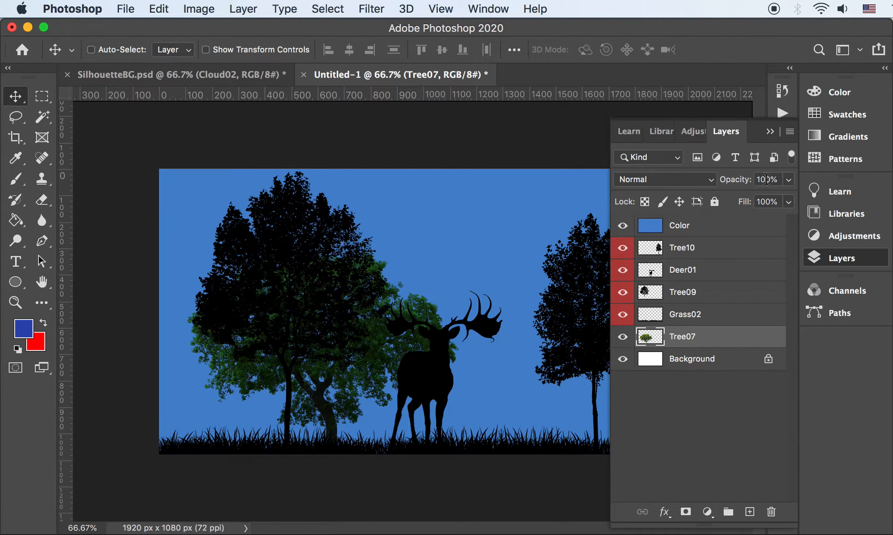
key("super+u")
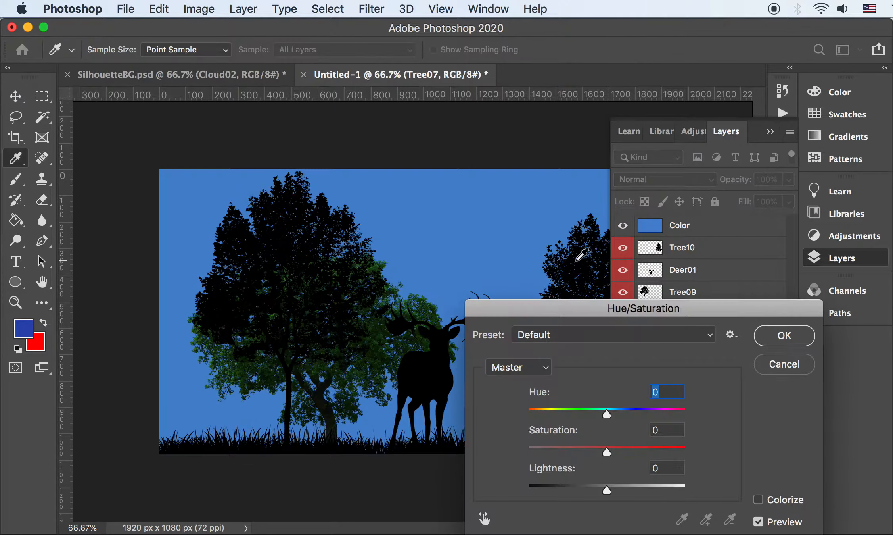
left_click_drag(606, 492, 462, 489)
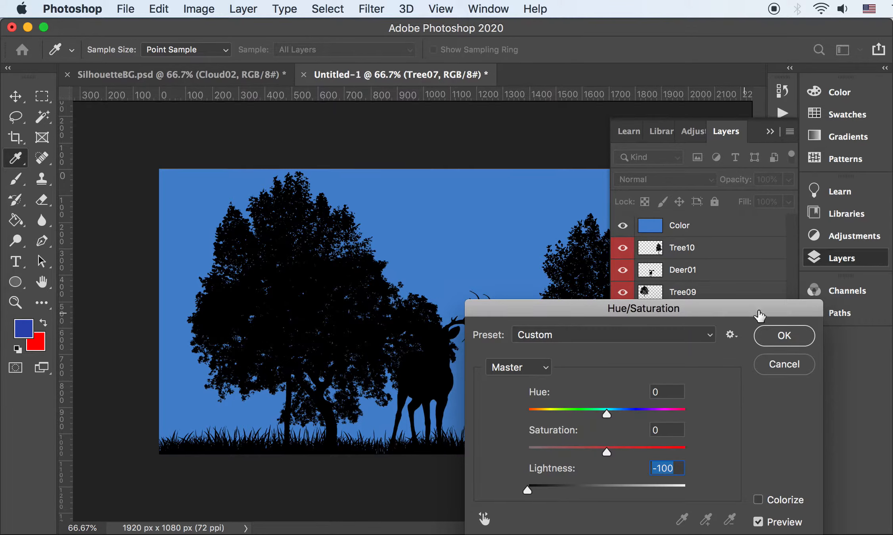
left_click(778, 335)
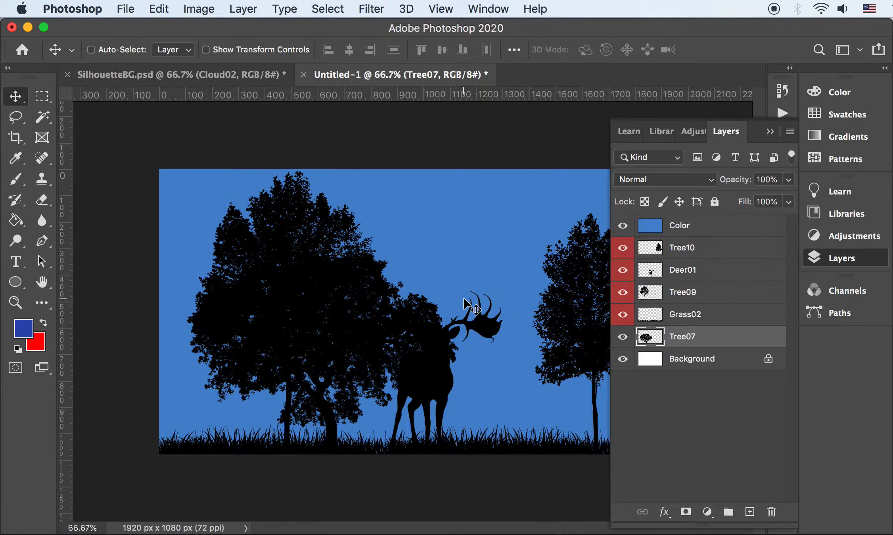
Lighten the Tree07 silhouette to a distant grey tone using Hue/Saturation with Lightness 40
key("super+u")
left_click_drag(556, 416, 584, 418)
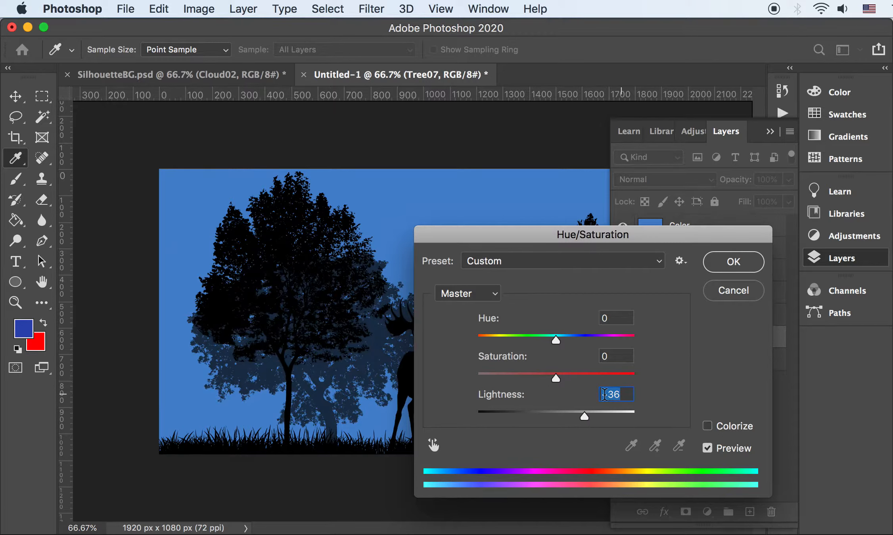
type("40")
key("Return")
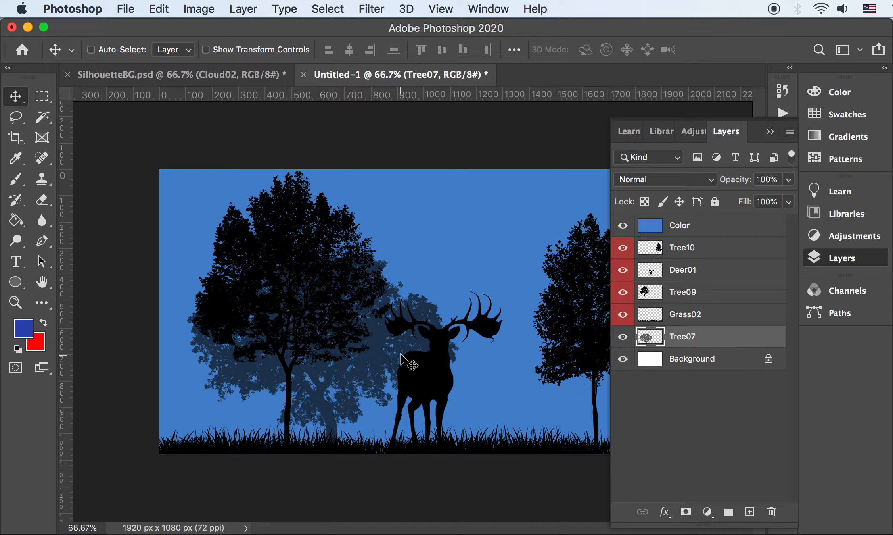
Switch to Finder, place Tree03.png into the forest document above the Tree07 layer, and scale it to about 34%
key("super+Tab")
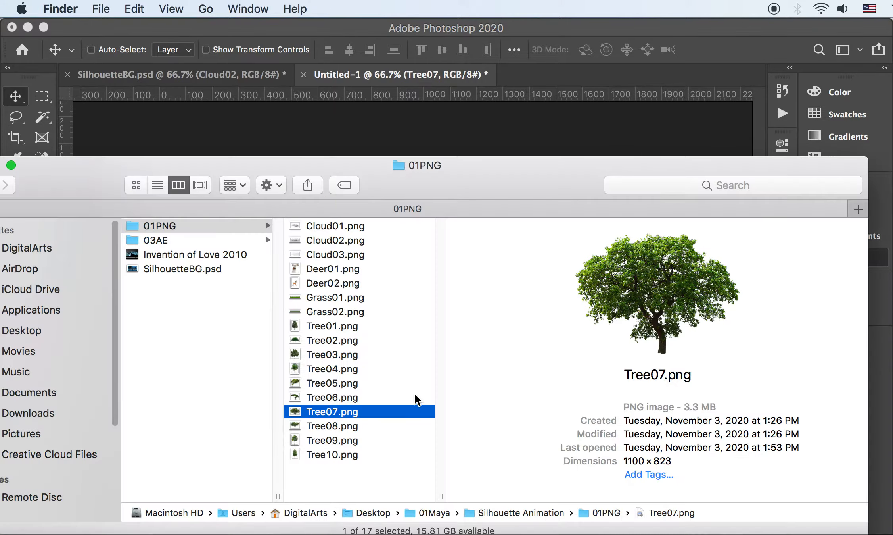
left_click(346, 421)
left_click(330, 390)
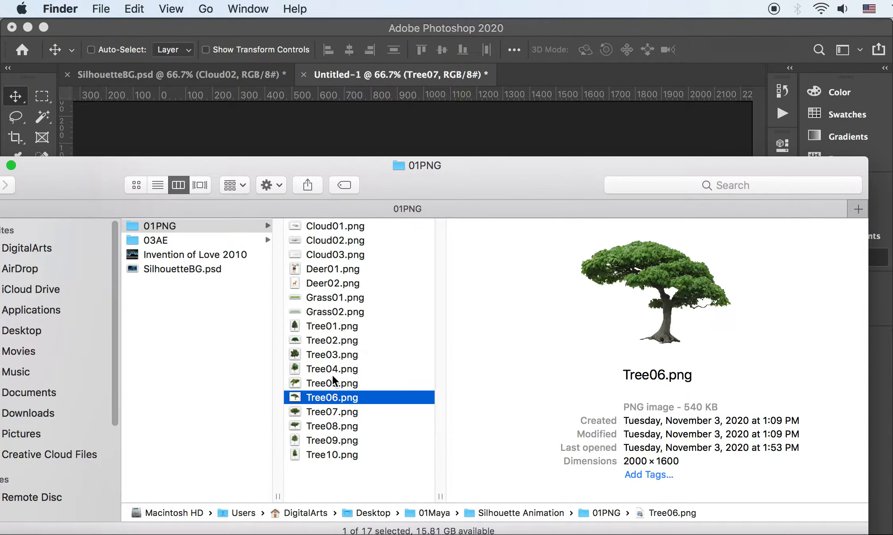
left_click(331, 372)
left_click(332, 354)
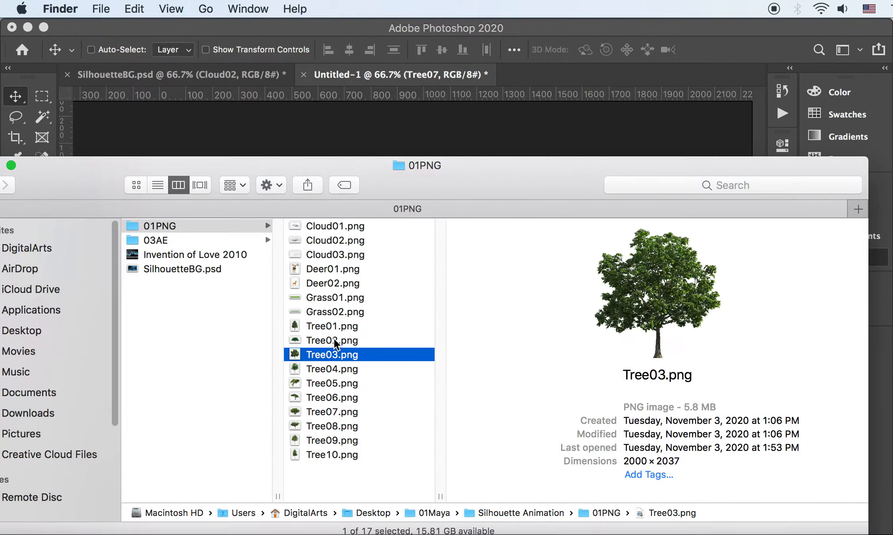
left_click_drag(328, 352, 398, 149)
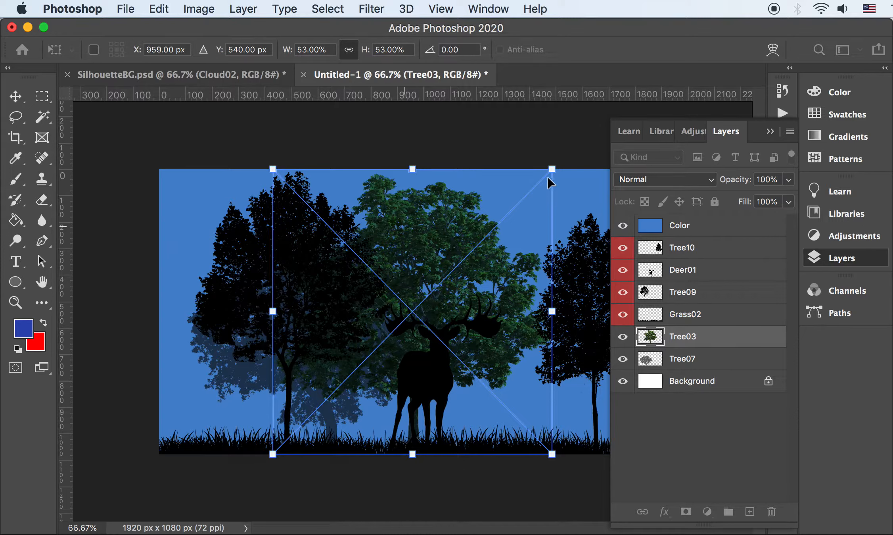
left_click_drag(548, 179, 454, 275)
key("Return")
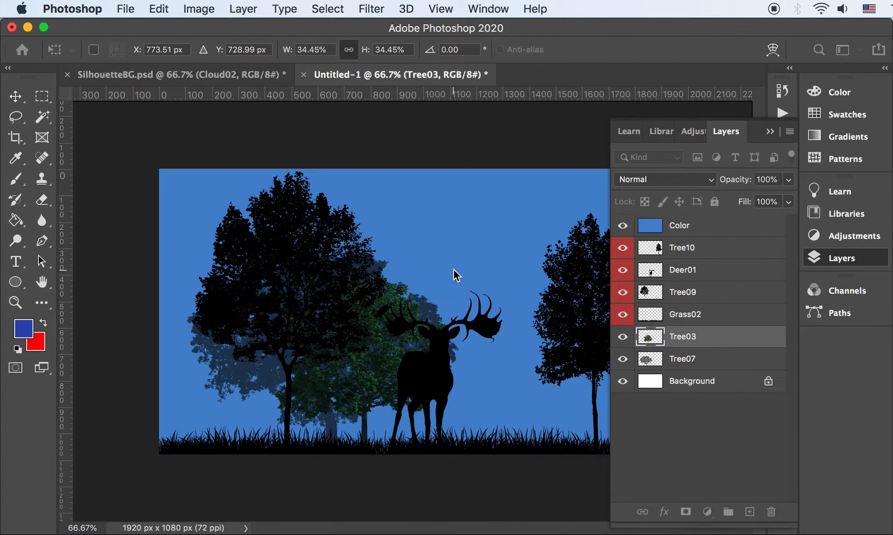
Move the Tree03 tree right until it stands behind the Tree10 silhouette, and reorder its layer beneath Tree07
left_click_drag(398, 333, 583, 333)
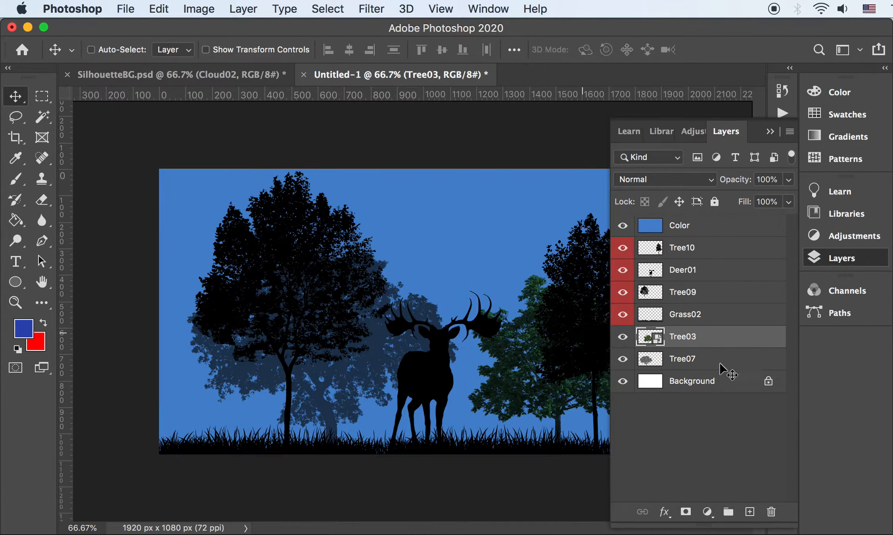
left_click_drag(700, 341, 703, 377)
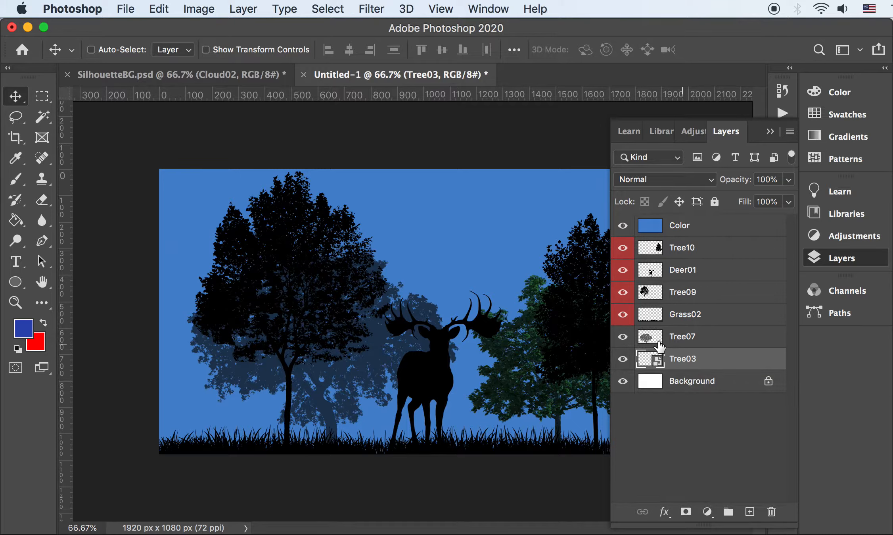
left_click(623, 336)
left_click(623, 337)
Rasterize the Tree03 layer and turn it solid black using Hue/Saturation with Lightness -100
right_click(683, 359)
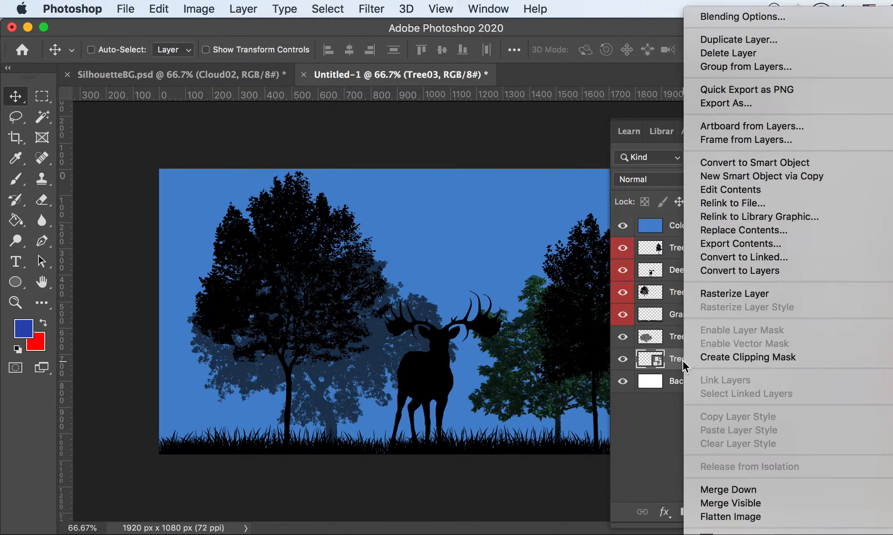
left_click(765, 295)
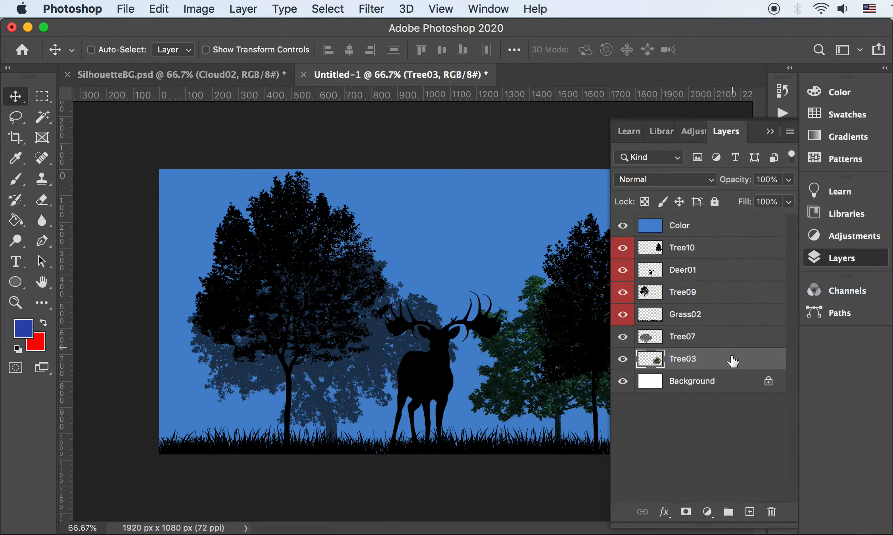
key("super+u")
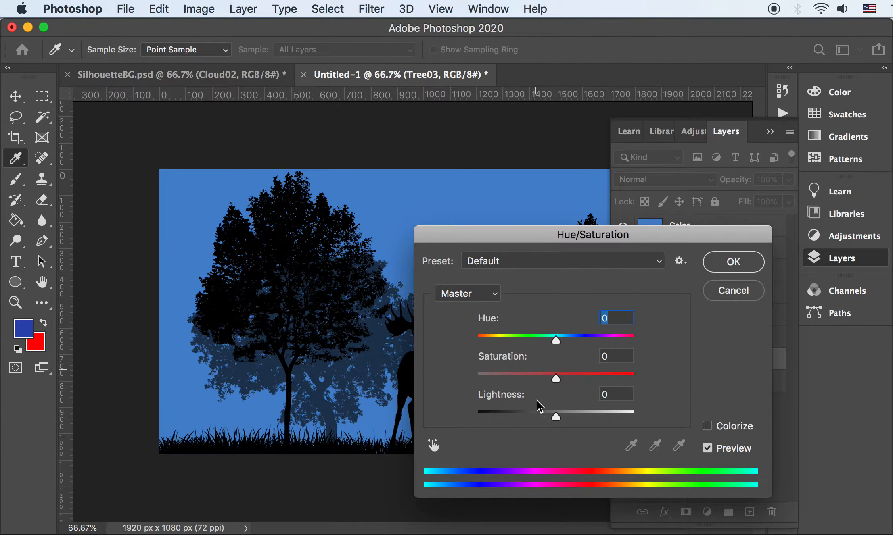
left_click_drag(555, 416, 438, 416)
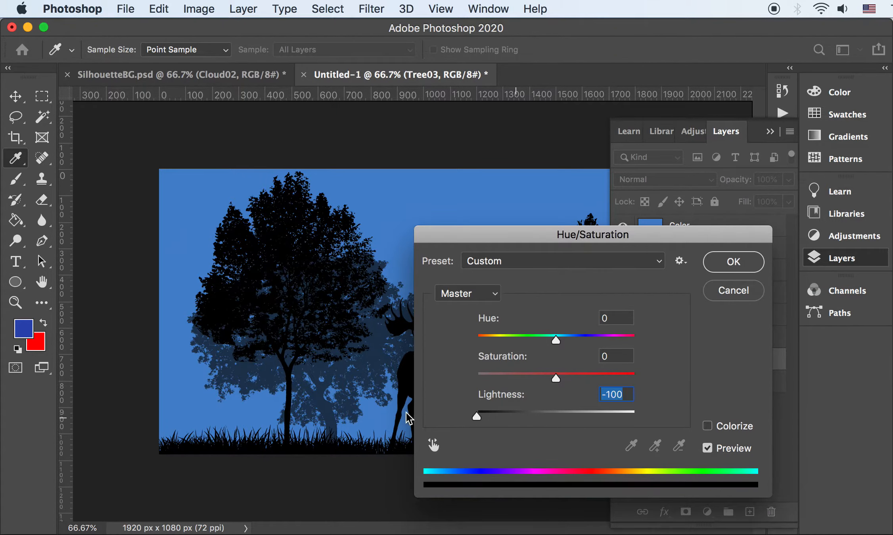
left_click(719, 261)
key("v")
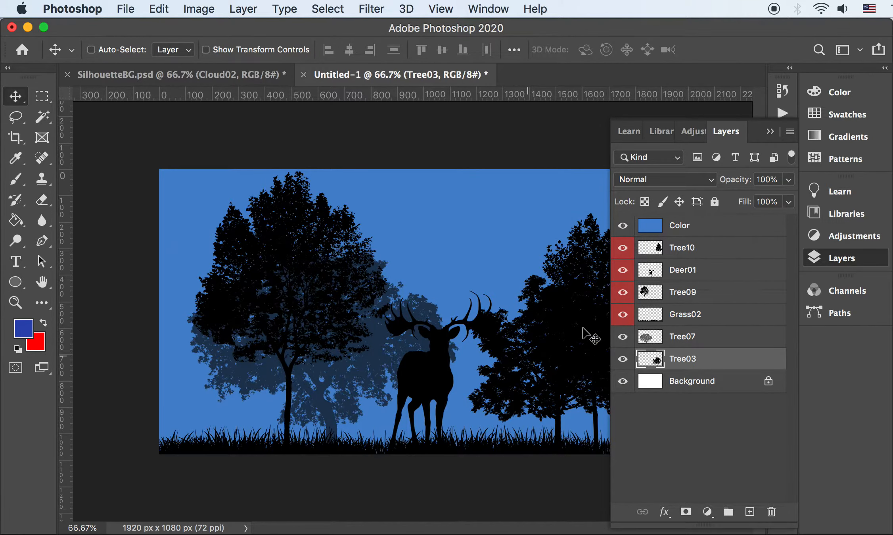
Lighten the Tree03 silhouette with Hue/Saturation at Lightness 60 and shift it left toward the deer
key("super+u")
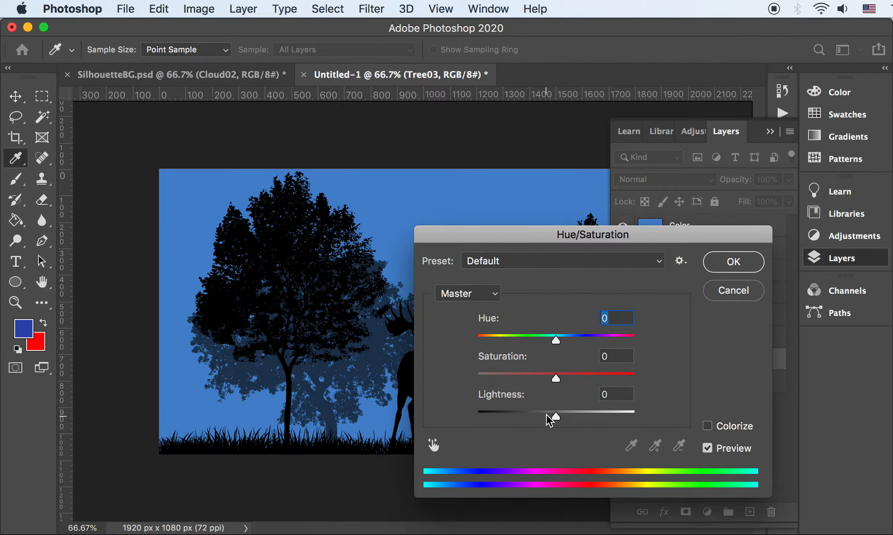
left_click_drag(556, 416, 578, 416)
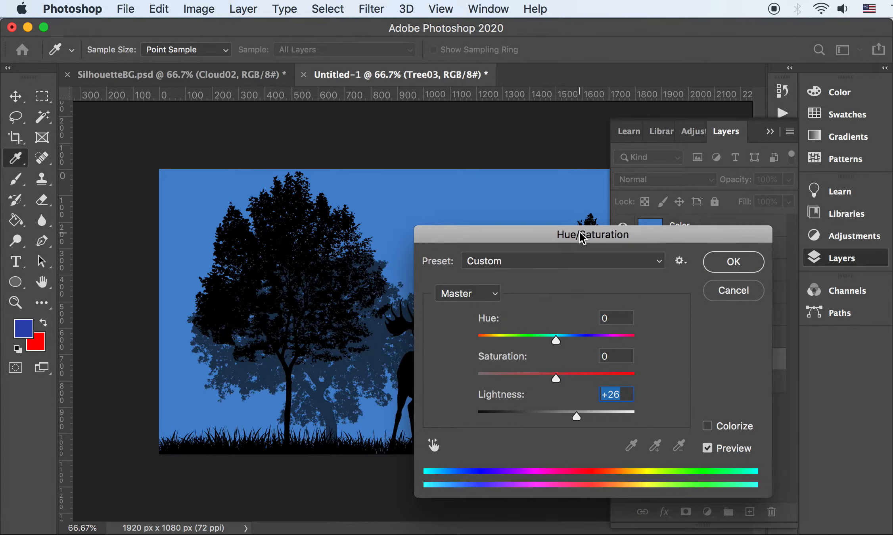
left_click_drag(582, 237, 706, 261)
type("60")
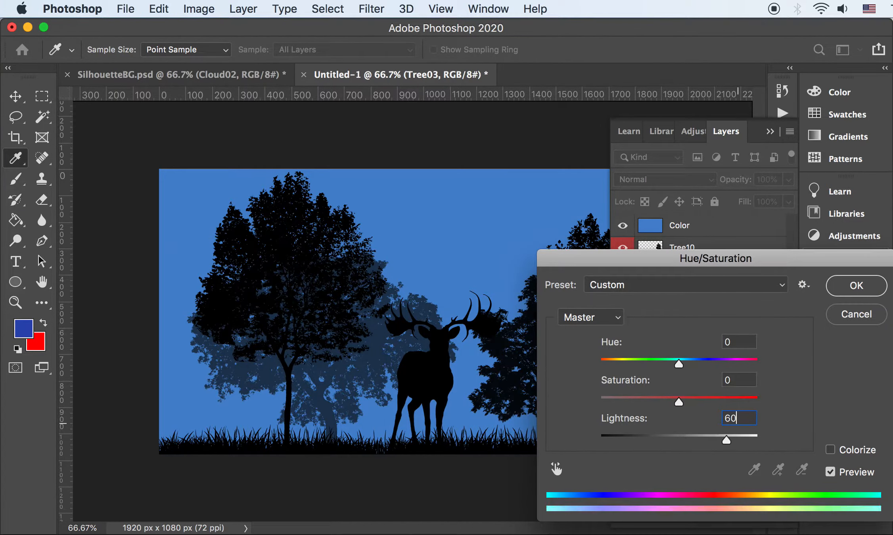
left_click(857, 285)
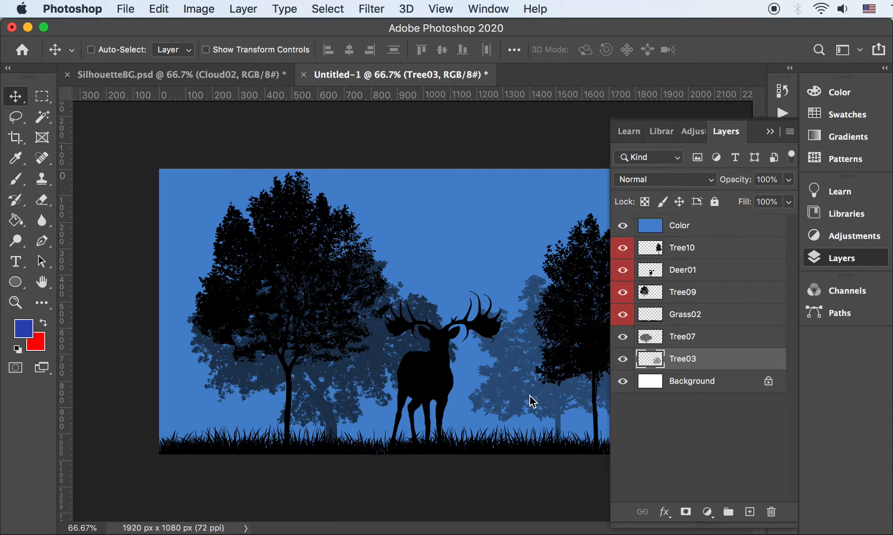
left_click_drag(544, 401, 503, 403)
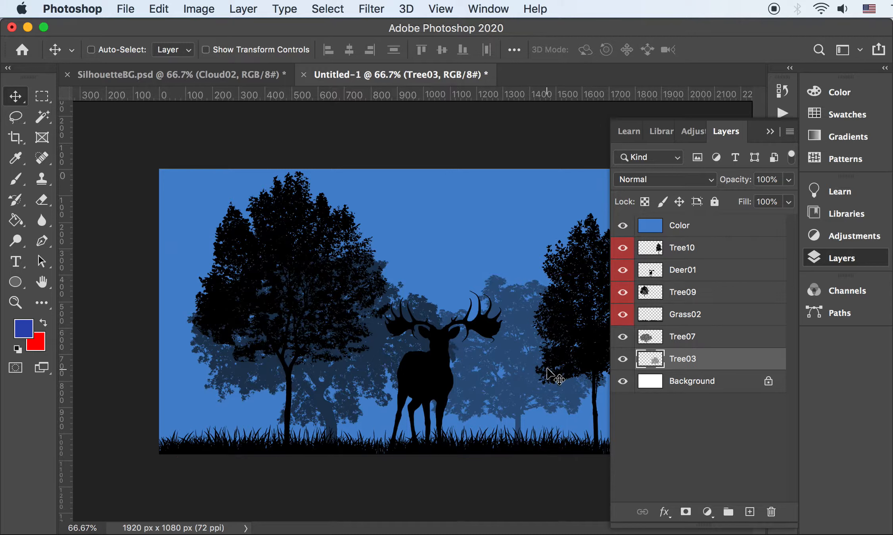
Enlarge the Tree07 silhouette slightly with Free Transform and check the composition without the panels
left_click(684, 336)
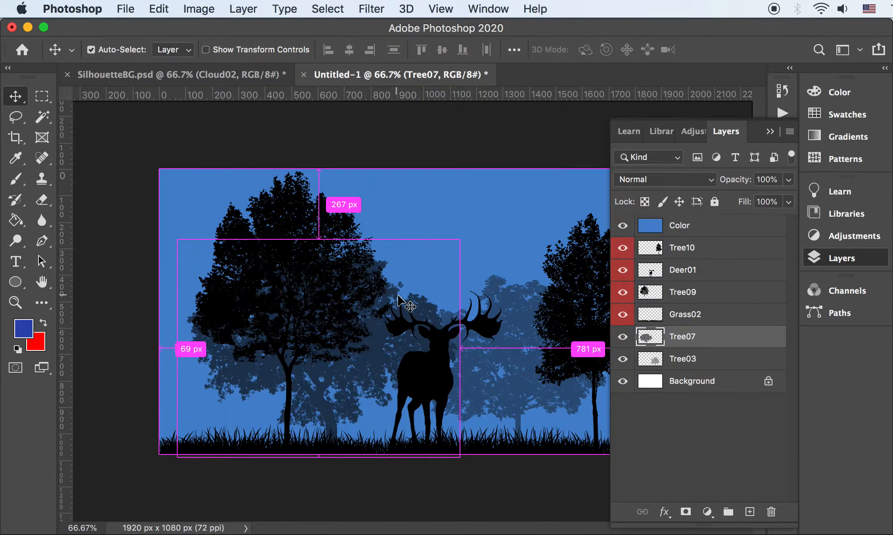
key("super+t")
left_click_drag(461, 238, 476, 227)
key("Return")
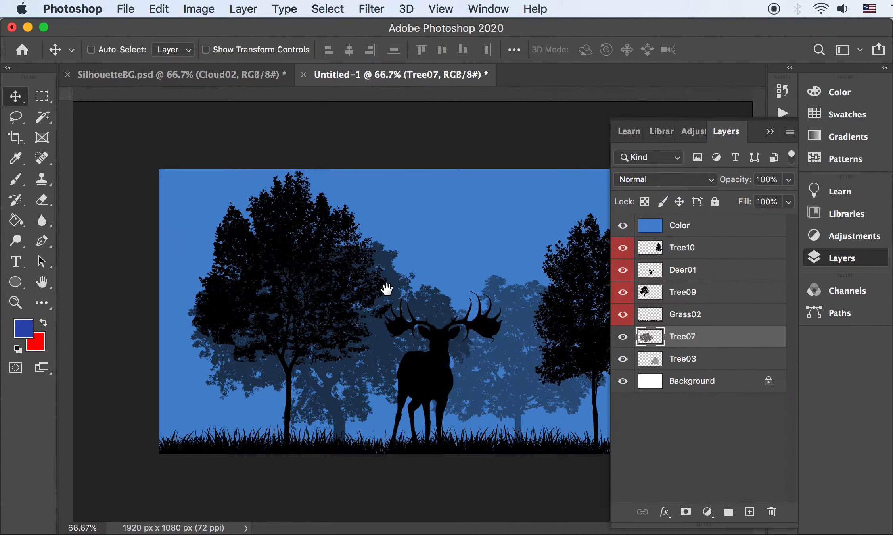
key("Tab")
key("Tab")
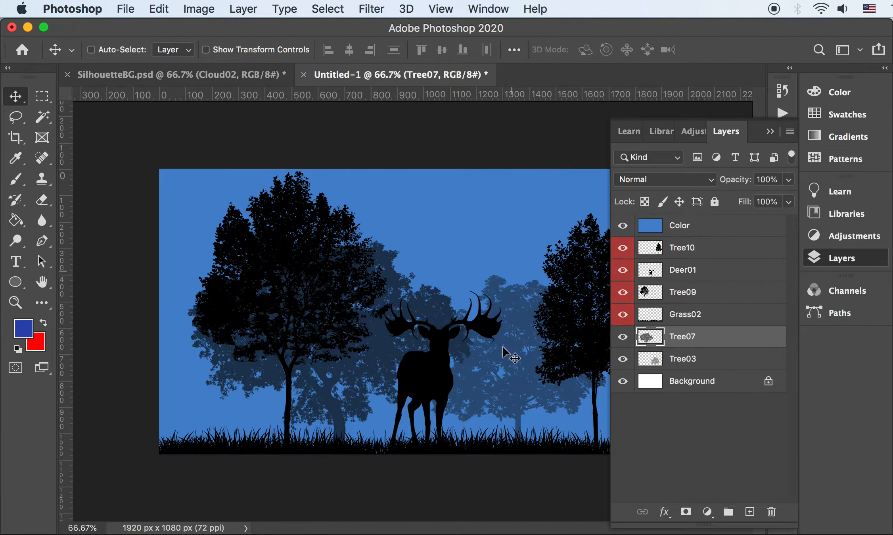
Mark the Tree07 and Tree03 layers with the blue color label, and make Tree10 the active layer
left_click(688, 356, "shift")
right_click(685, 362)
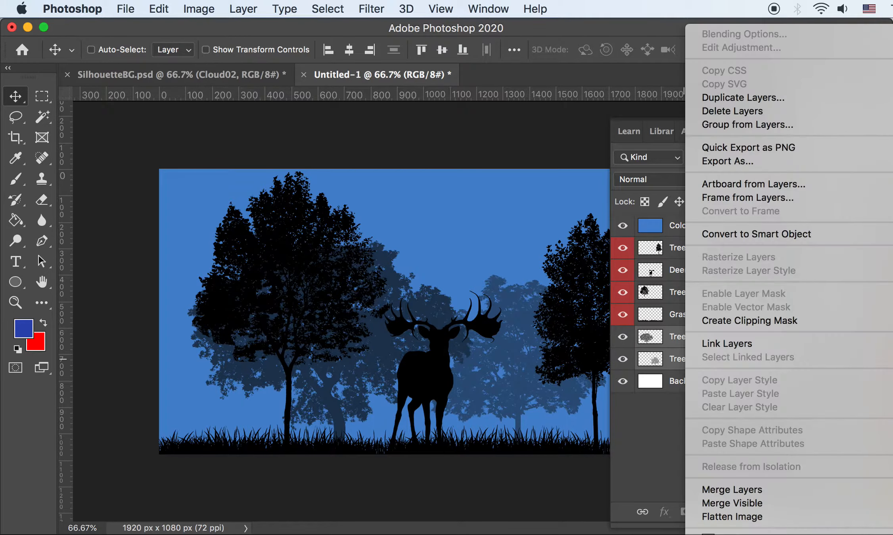
key("Escape")
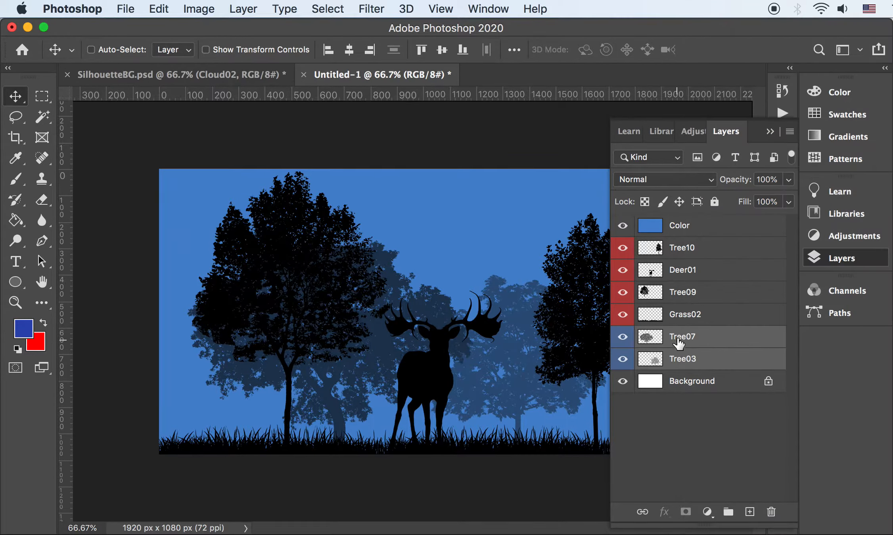
left_click(684, 314)
left_click(681, 247)
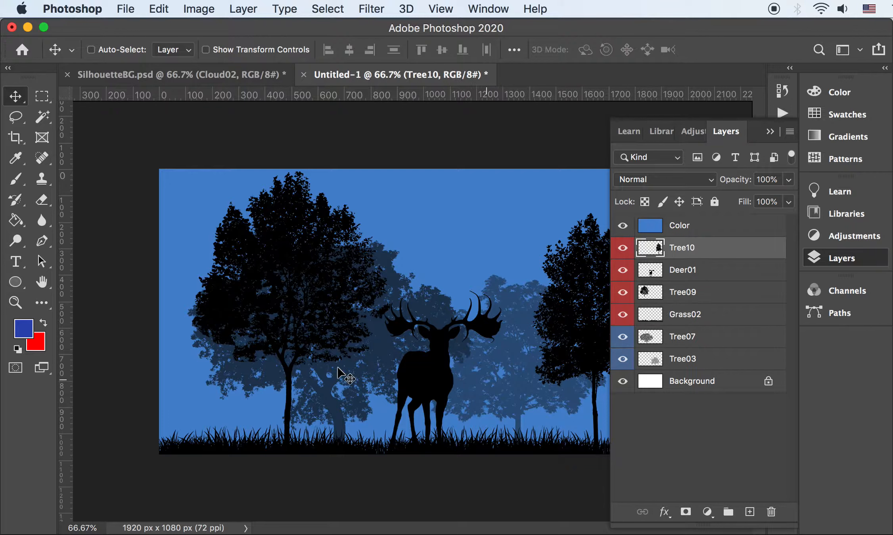
Switch to Finder and compare the pixel dimensions of Cloud03.png with the canvas size in Photoshop
key("super+Tab")
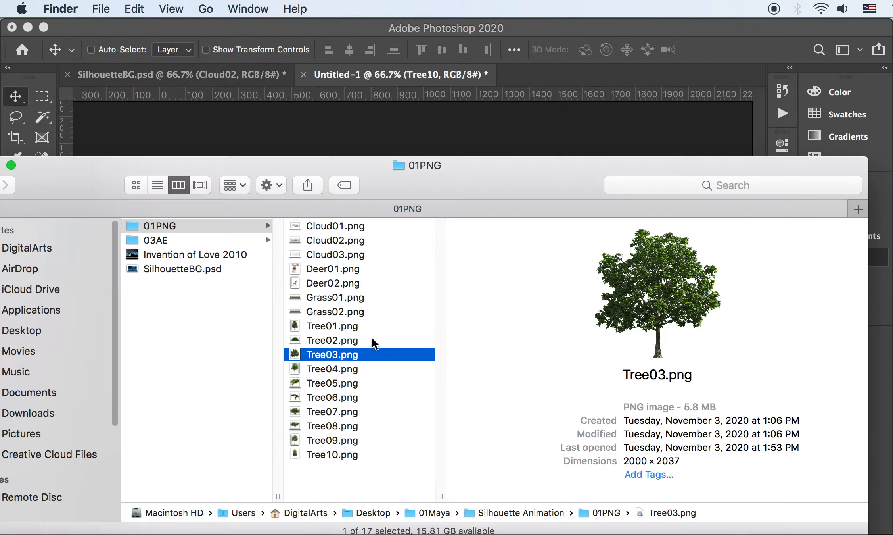
left_click(328, 254)
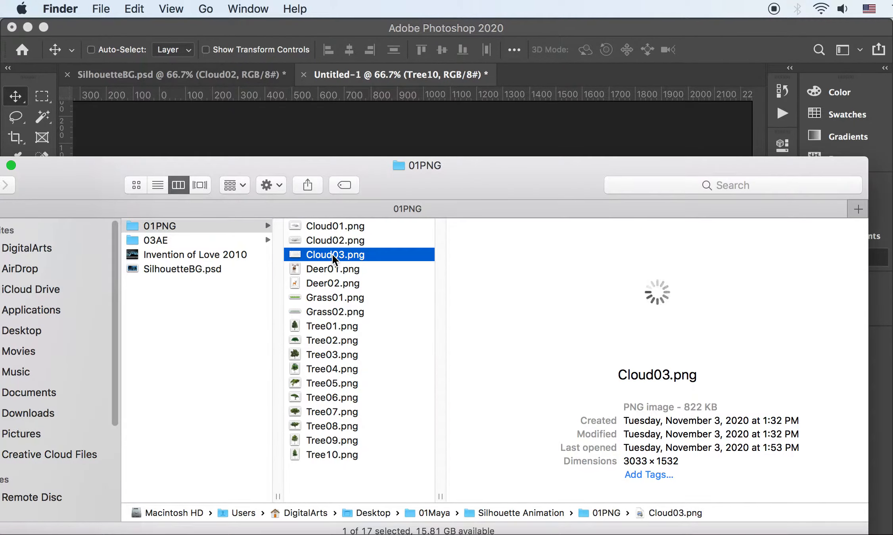
mouse_move(337, 253)
left_mouse_down()
mouse_move(296, 149)
mouse_move(336, 248)
left_mouse_up()
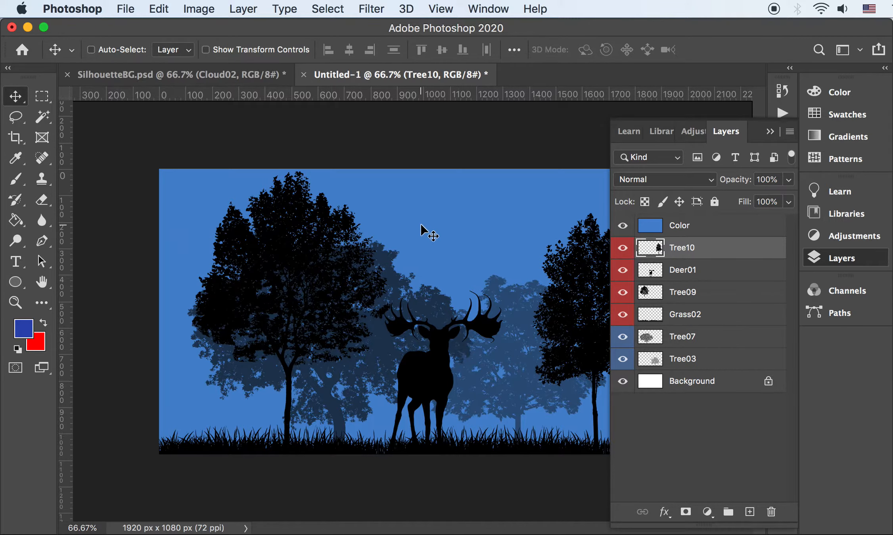
key("super+Tab")
key("super+Tab")
key("super+Tab")
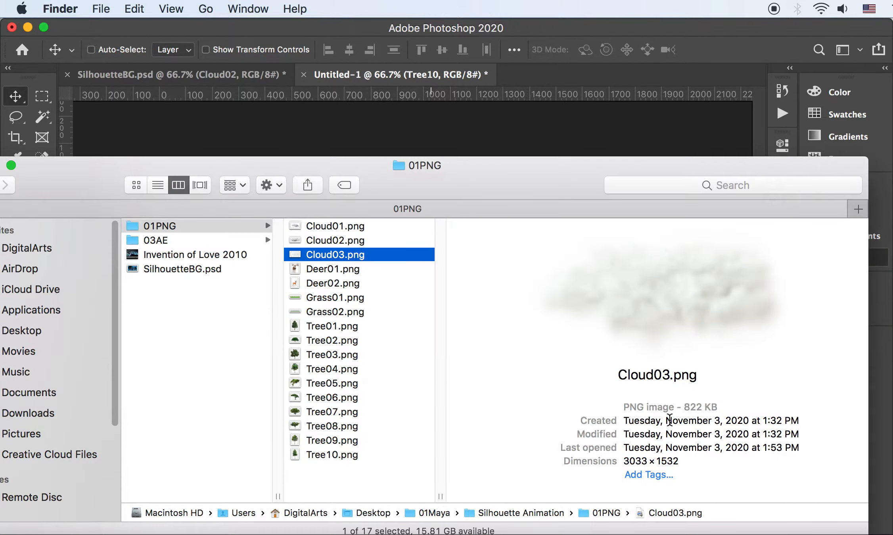
left_click_drag(645, 461, 618, 461)
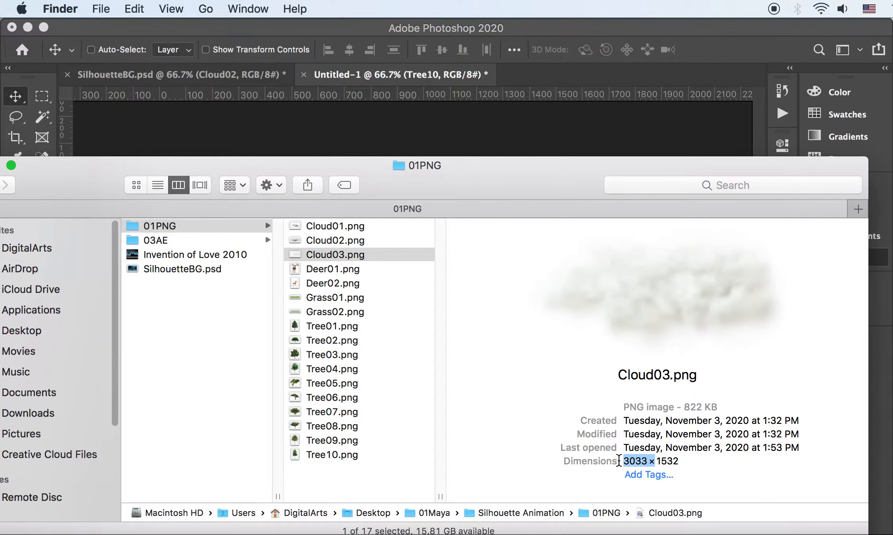
left_click(560, 33)
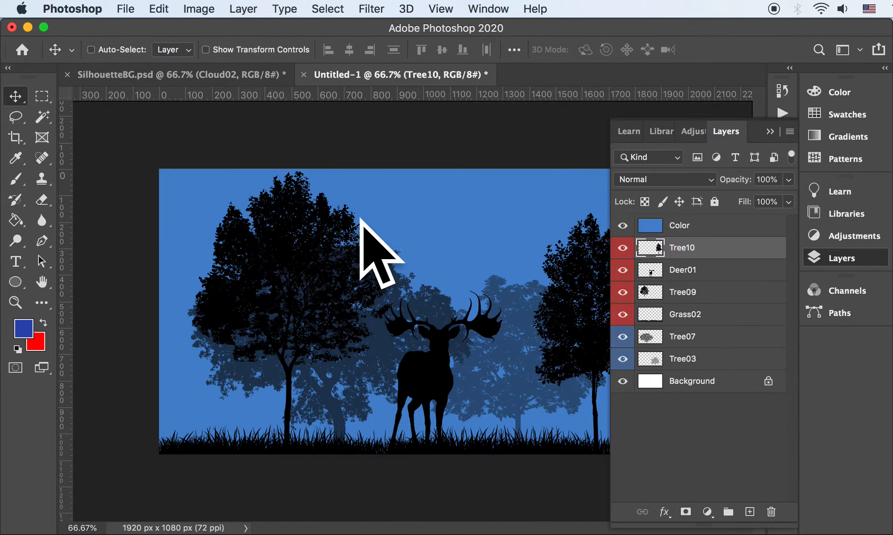
Open Cloud03.png from Finder as a separate floating Photoshop document and copy its cloud layer above Tree10 in the forest document
key("super+Tab")
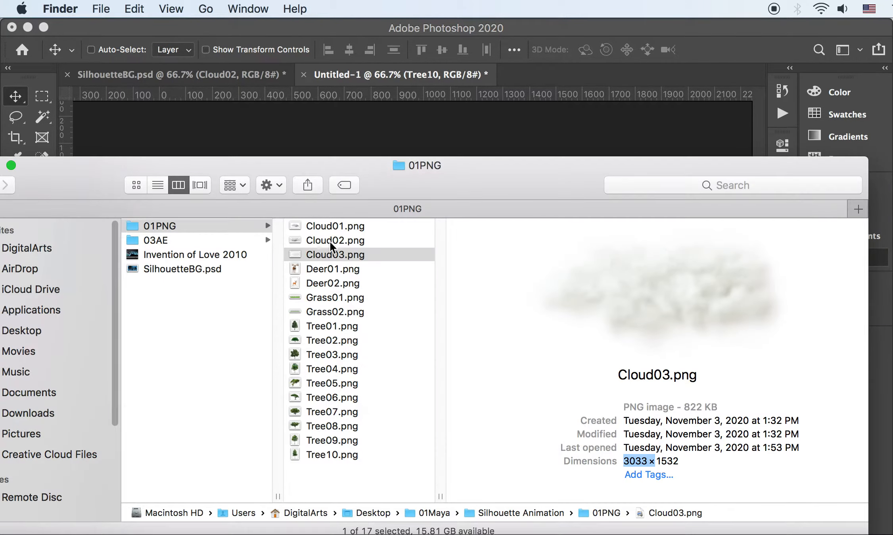
left_click_drag(335, 253, 529, 72)
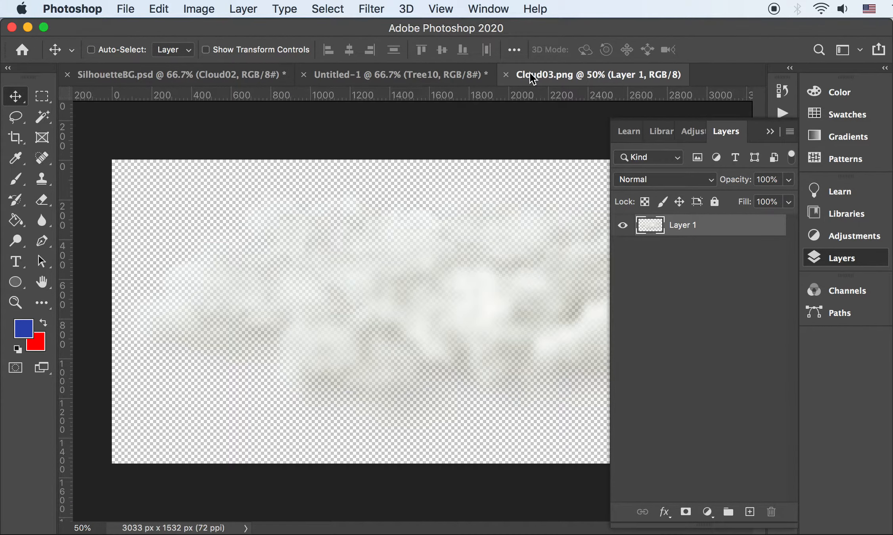
left_click_drag(543, 75, 892, 76)
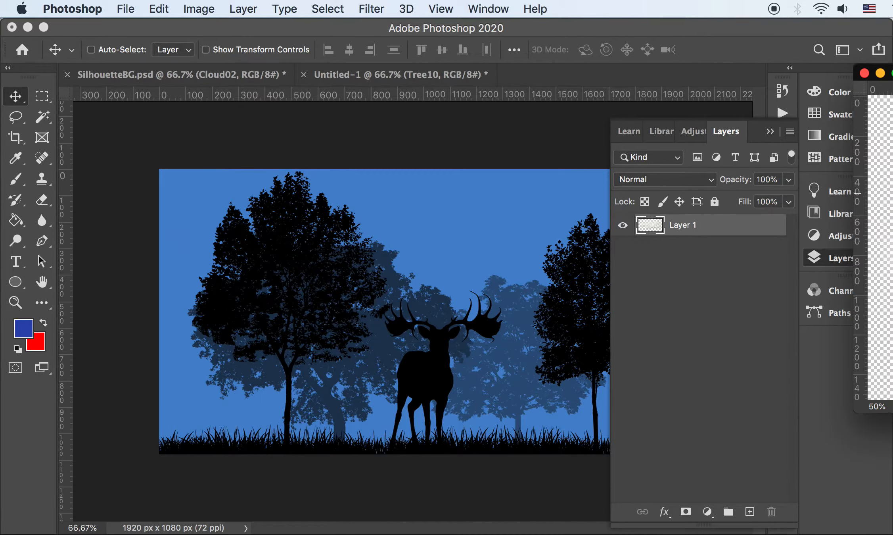
left_click_drag(564, 211, 437, 234)
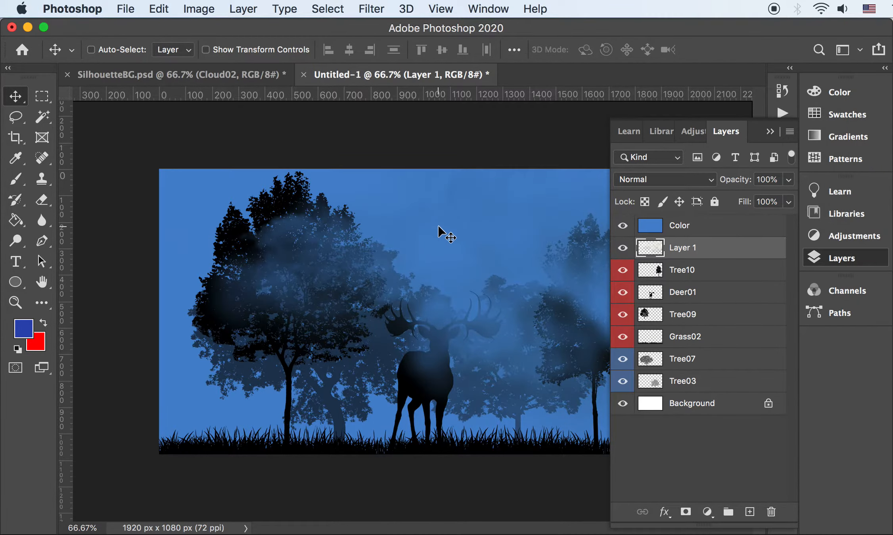
left_click_drag(521, 240, 368, 267)
Close the Cloud03.png document, shift the cloud layer down and right over the deer, and view the scene without panels
left_click(892, 75)
left_click_drag(873, 73, 668, 62)
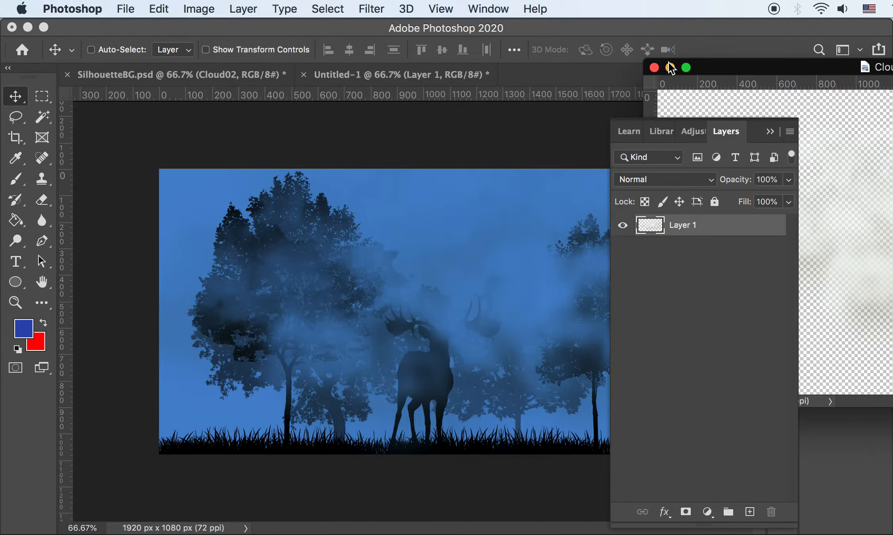
left_click(657, 67)
left_click_drag(349, 270, 395, 303)
key("Tab")
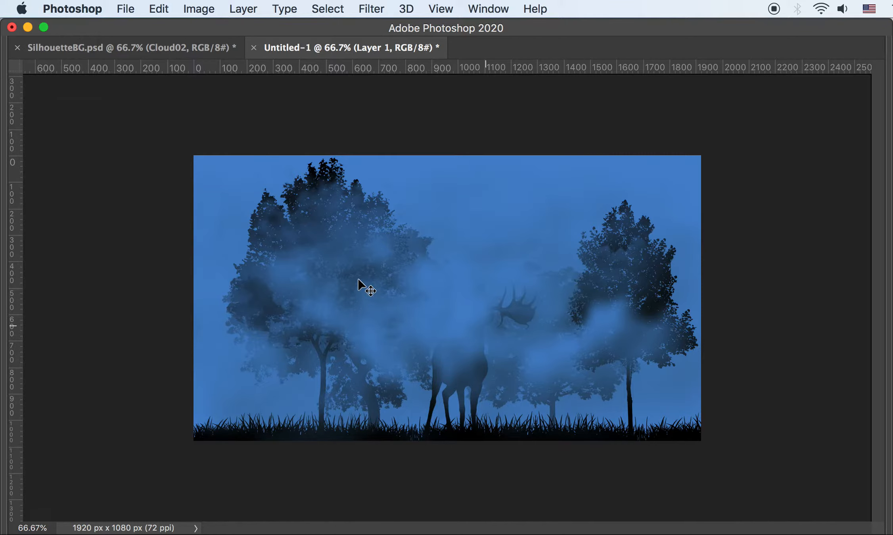
Reposition the cloud layer over the trees and deer, and set its opacity to 30%
left_click_drag(389, 322, 544, 315)
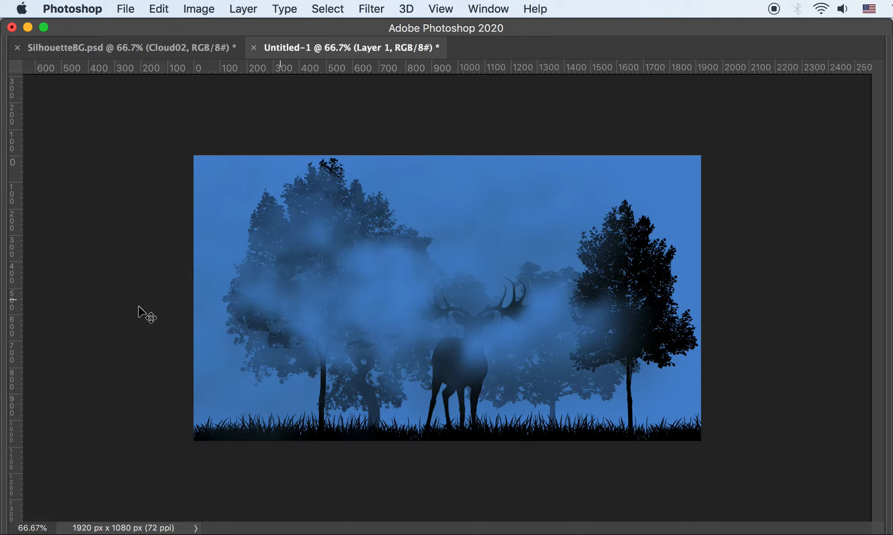
key("Tab")
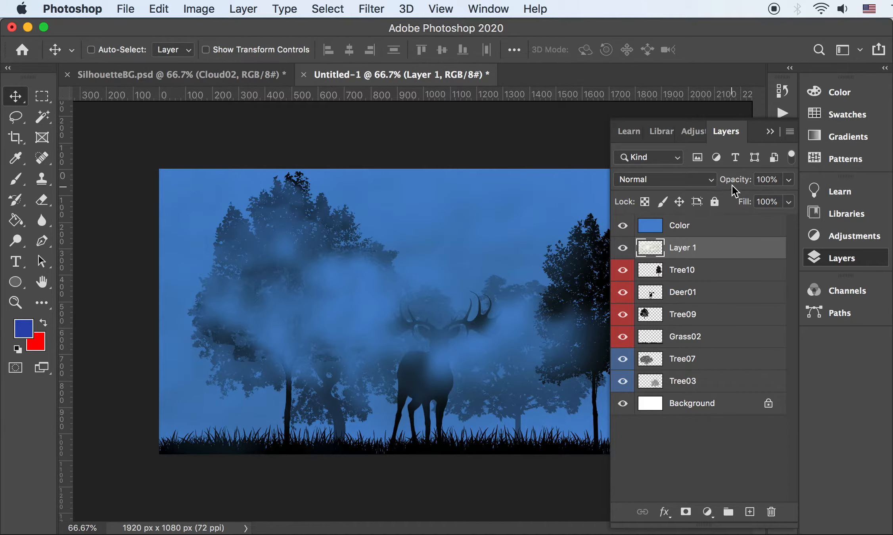
left_click(709, 180)
left_click(784, 177)
left_click(769, 179)
type("40")
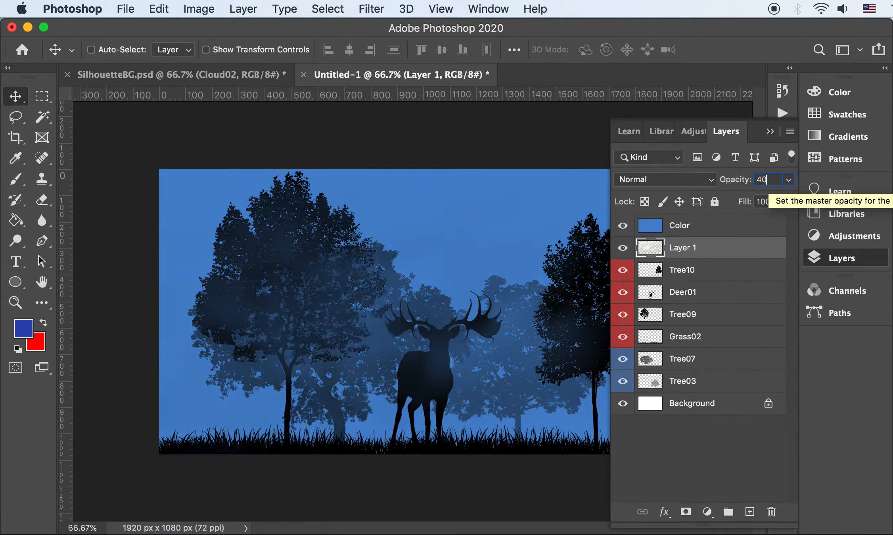
left_click_drag(770, 181, 710, 174)
type("30")
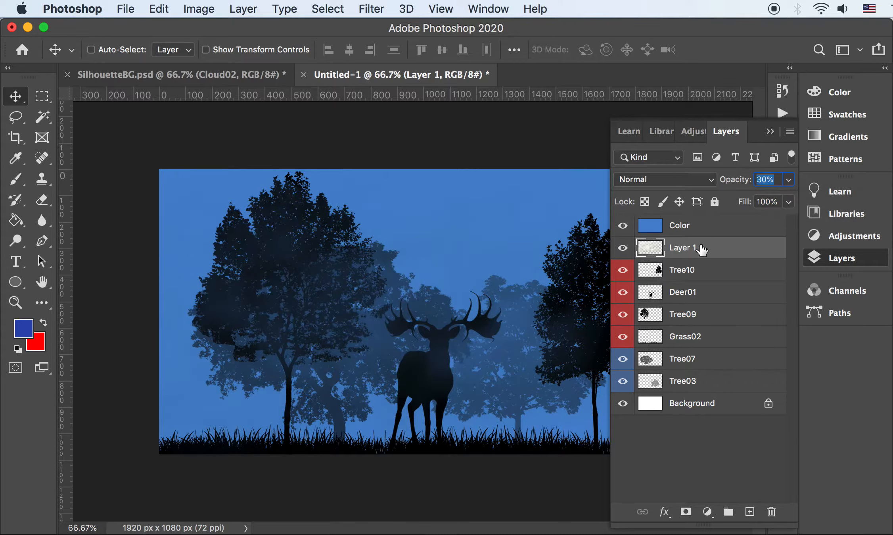
Set the cloud layer's blend mode to Screen and shift the cloud left across the scene
left_click(658, 177)
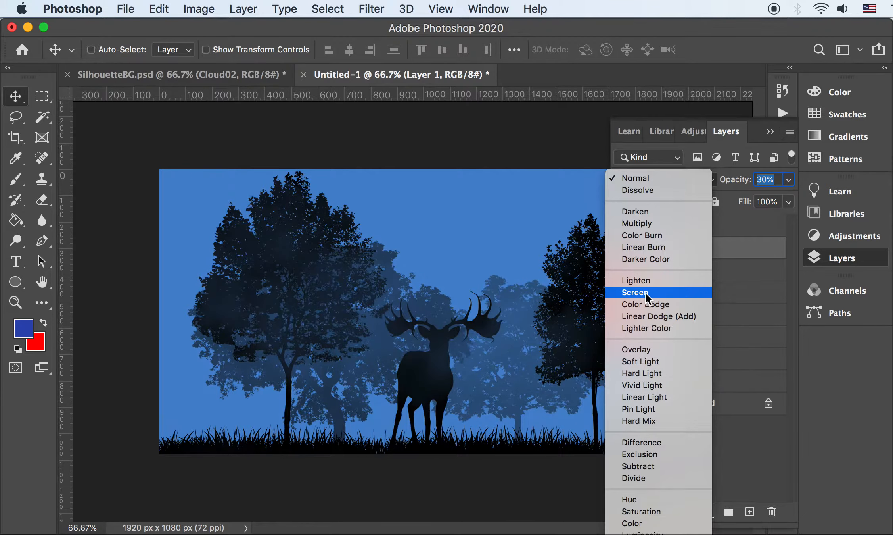
left_click(646, 293)
left_click_drag(429, 338, 355, 344)
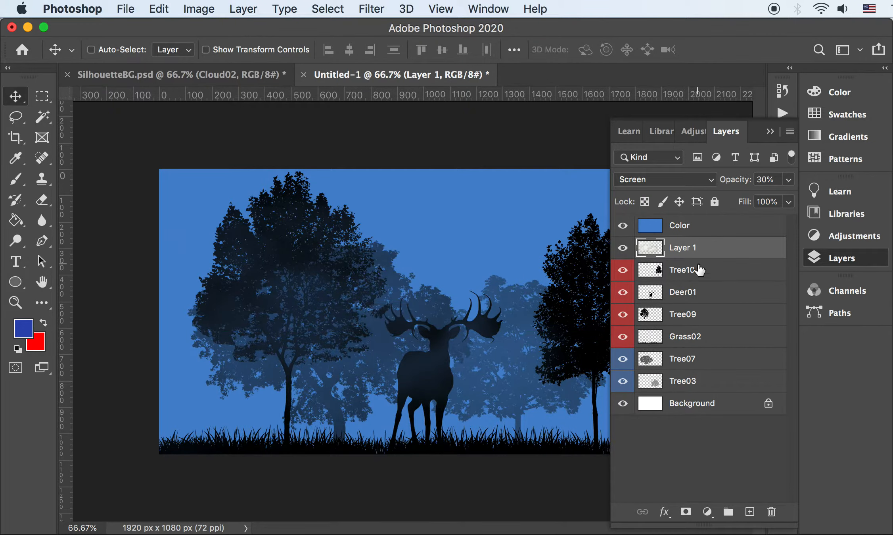
Check the cloud's file name in Finder and rename its layer in Photoshop to Cloud03
key("super+Tab")
key("Up")
key("Up")
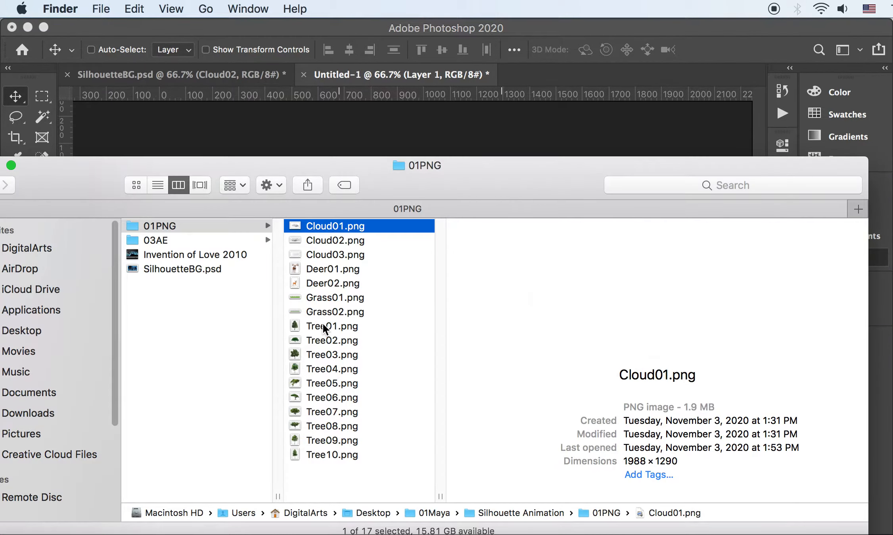
left_click(340, 259)
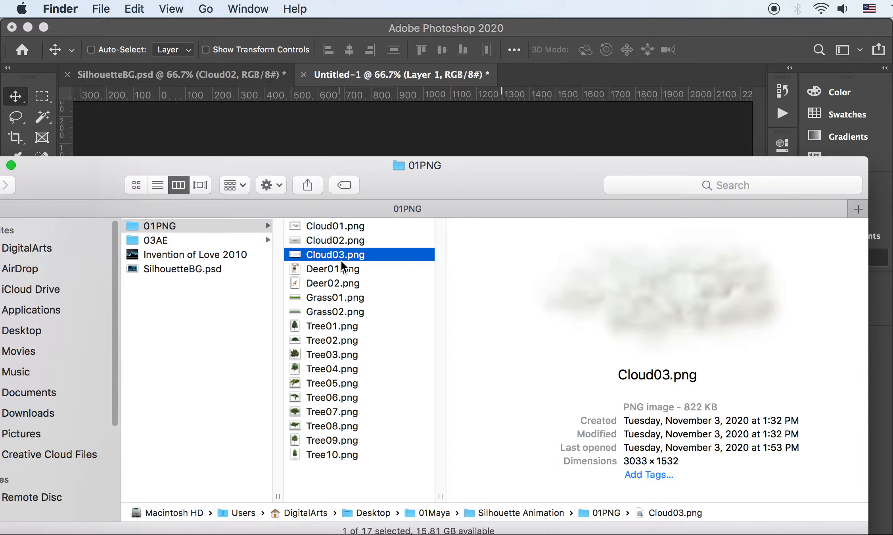
key("super+Tab")
double_click(688, 249)
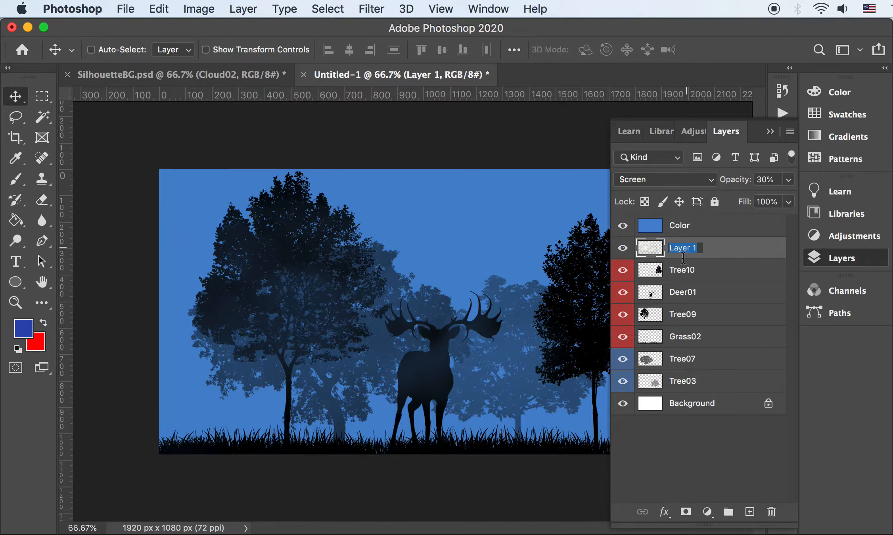
type("Cloud03")
Make Tree03 the active layer and open Cloud02.png from Finder as a new Photoshop document
left_click(661, 367)
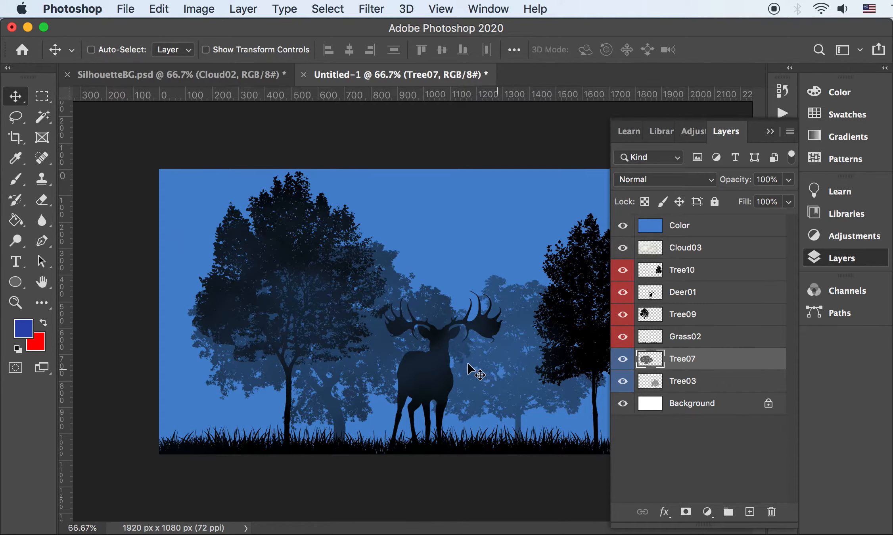
left_click(690, 382)
key("super+Tab")
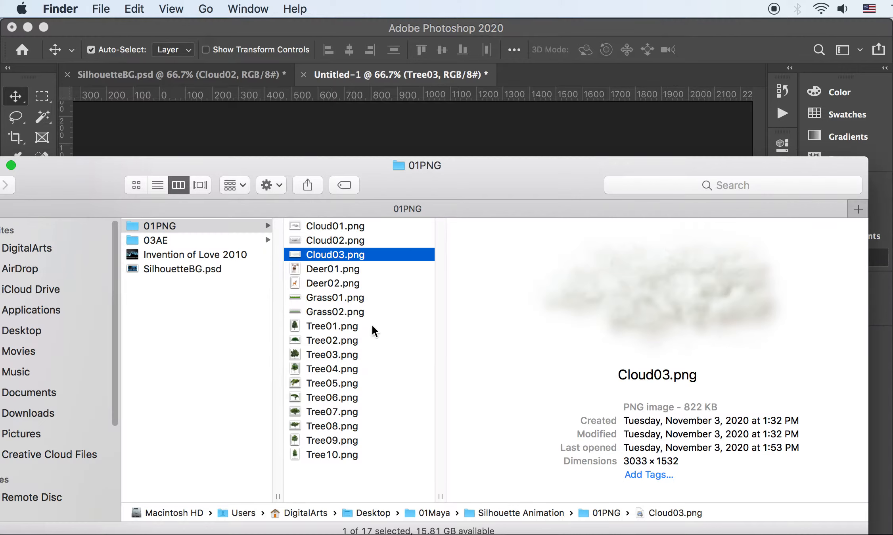
left_click(333, 239)
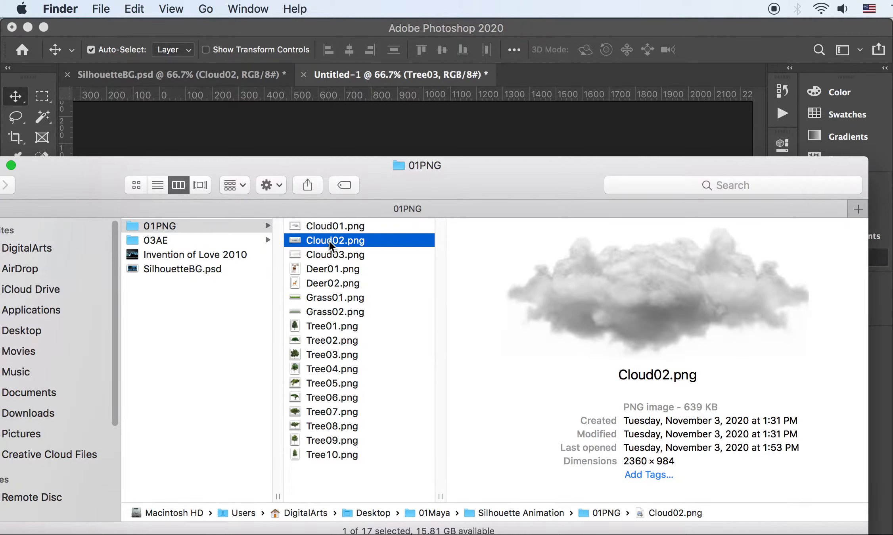
left_click(336, 226)
left_click(334, 236)
left_click_drag(331, 241, 559, 75)
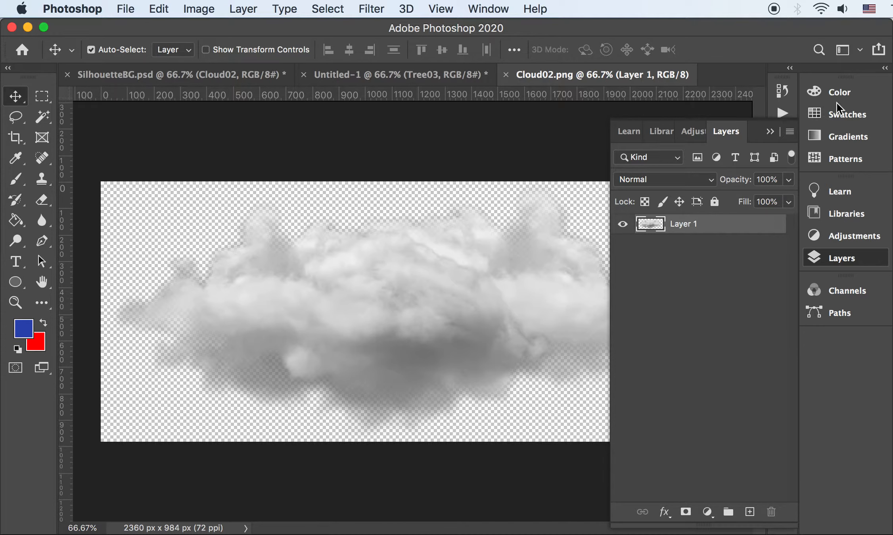
Float the Cloud02.png document, copy its cloud layer above Tree03 in the forest document, and close Cloud02.png
left_click_drag(837, 103, 890, 100)
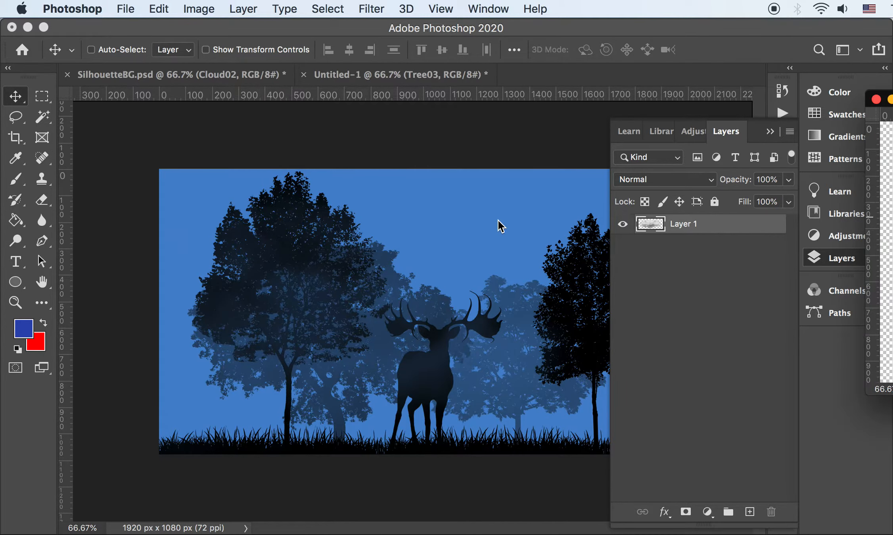
left_click_drag(498, 219, 498, 221)
left_click(892, 99)
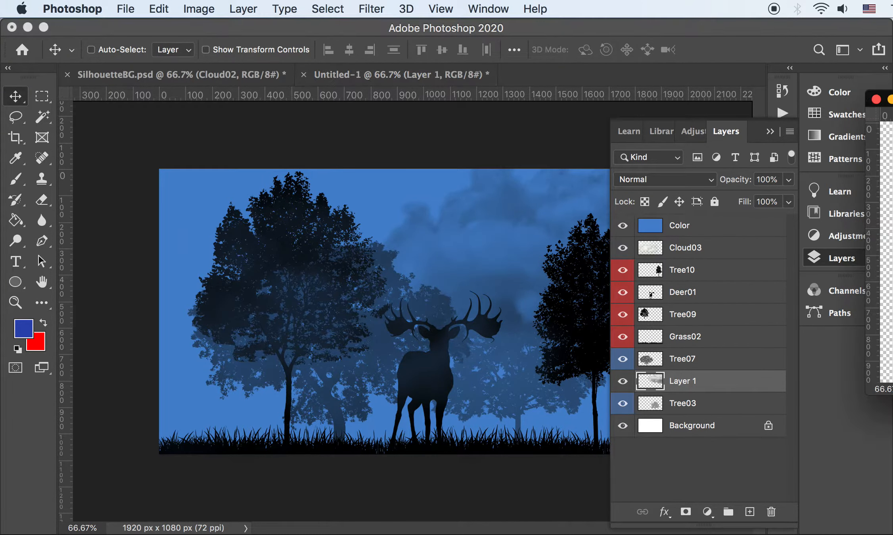
left_click(875, 99)
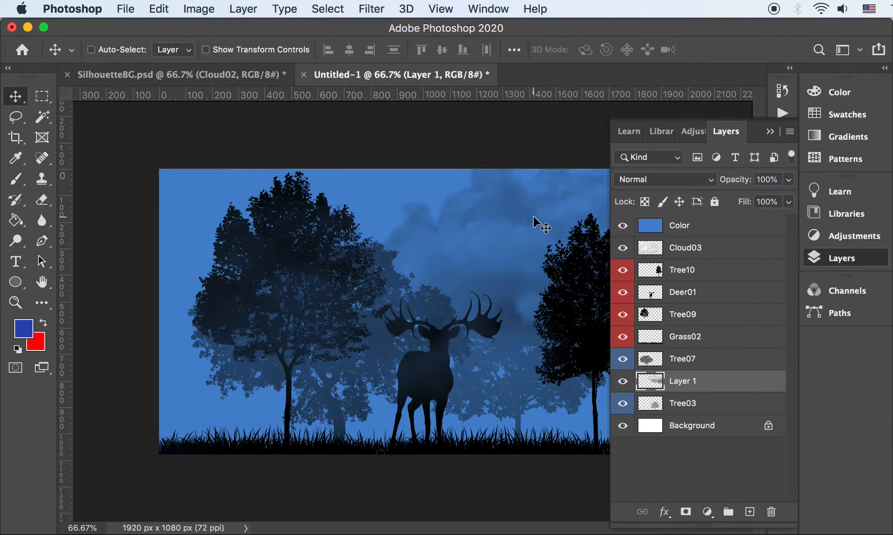
Rename the copied cloud layer as Cloud02 and keep it as the active layer
double_click(679, 382)
type("Cloud03")
key("BackSpace")
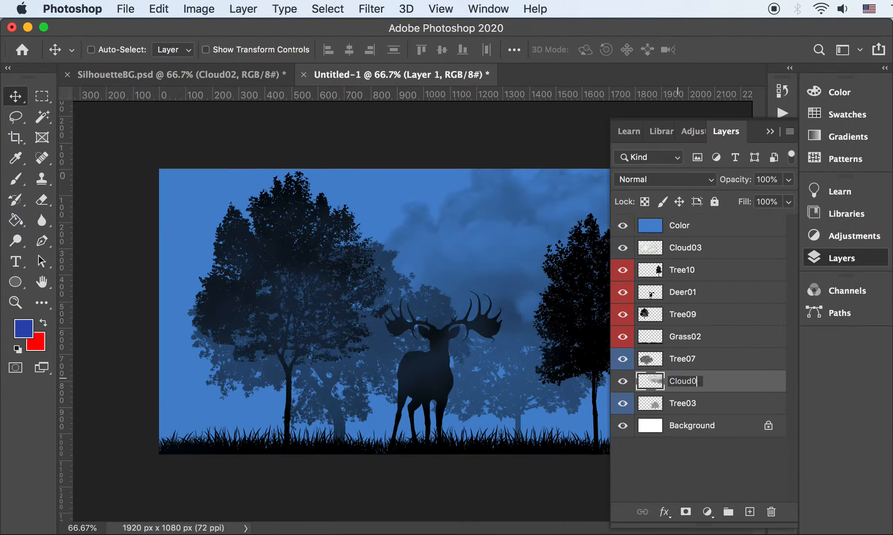
left_click(693, 404)
left_click(692, 381)
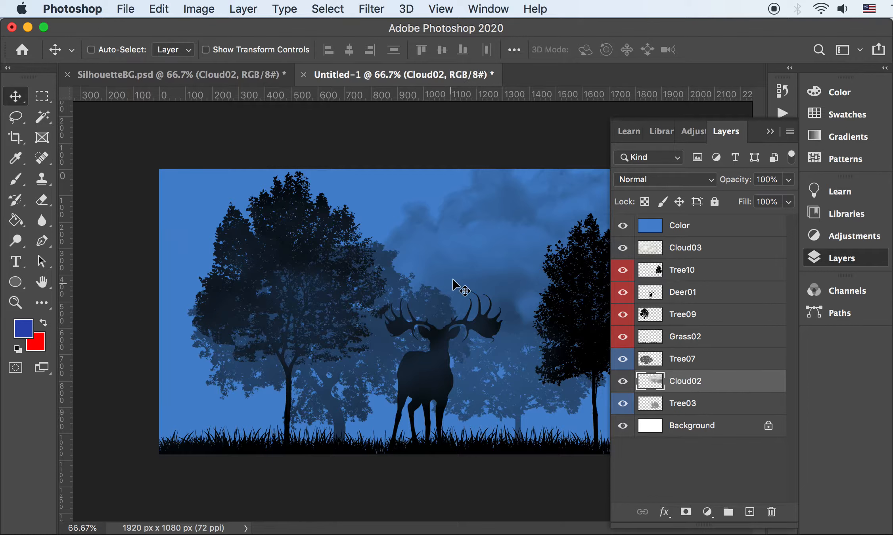
Move the Cloud02 layer down and left across the lower forest, and set its blend mode to Screen
left_click_drag(515, 248, 286, 356)
left_click(659, 179)
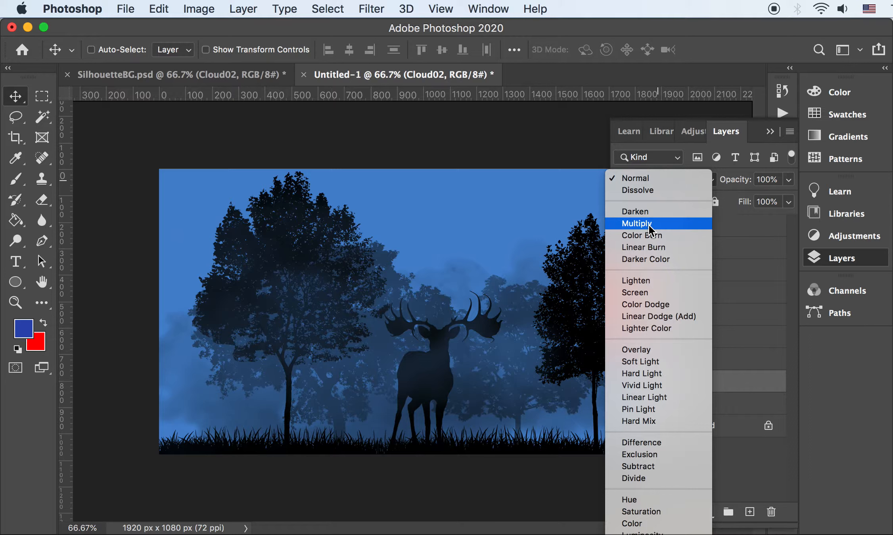
left_click(641, 292)
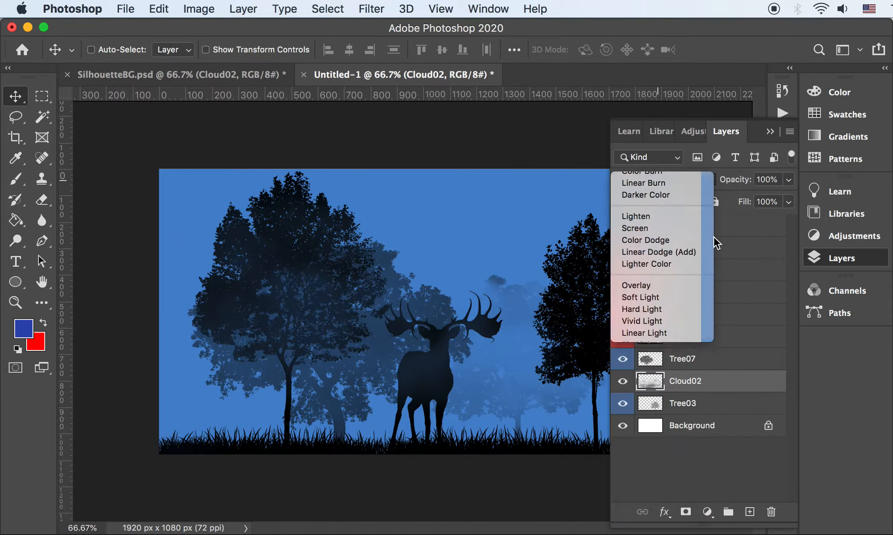
Set the Cloud02 layer's opacity to 50%, nudge it slightly down, and check the scene without panels
left_click(779, 179)
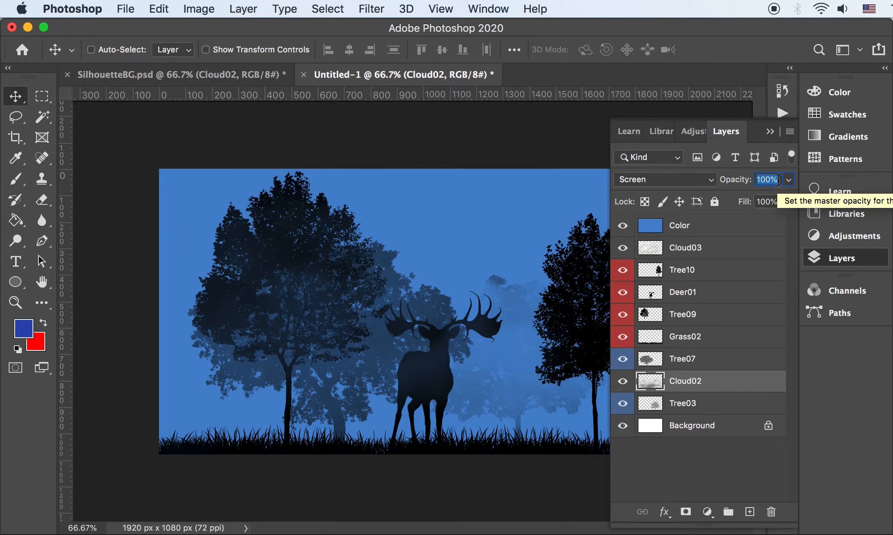
type("50")
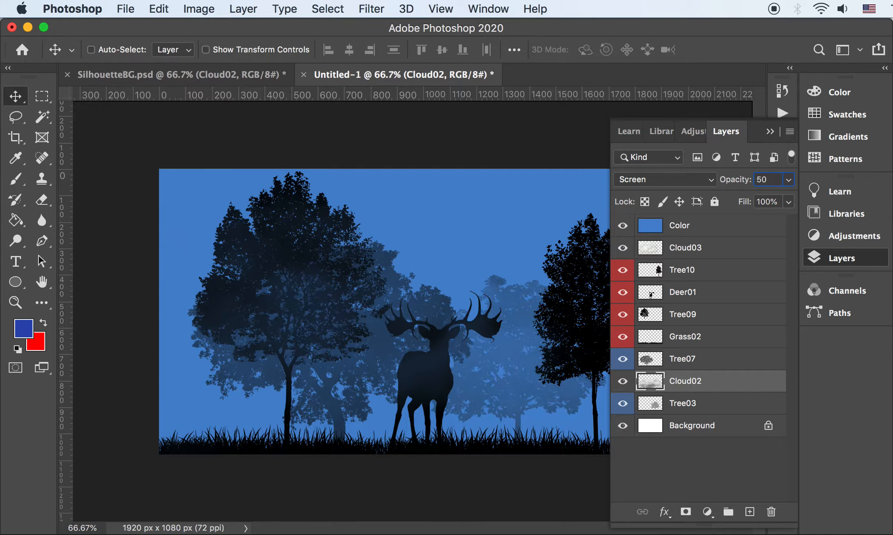
key("Return")
mouse_move(491, 371)
left_mouse_down()
mouse_move(464, 383)
mouse_move(404, 379)
mouse_move(523, 382)
mouse_move(435, 390)
mouse_move(492, 381)
left_mouse_up()
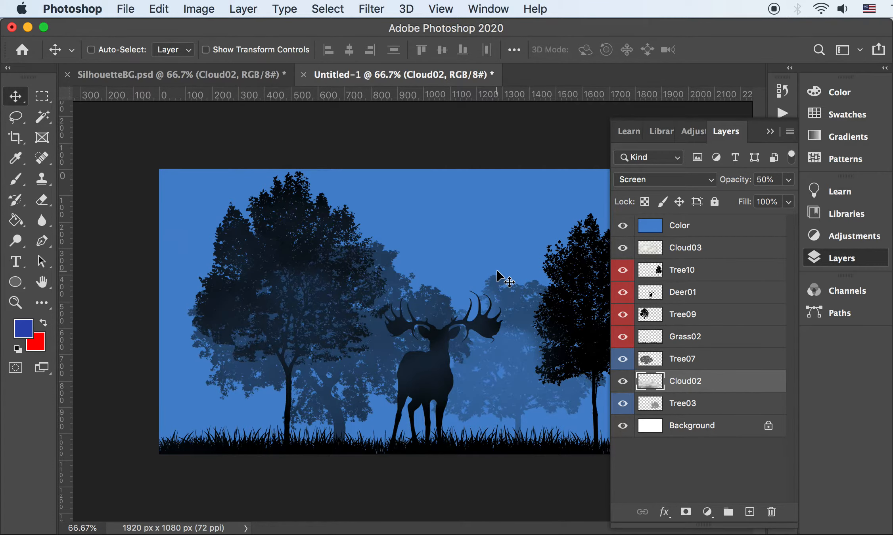
key("Tab")
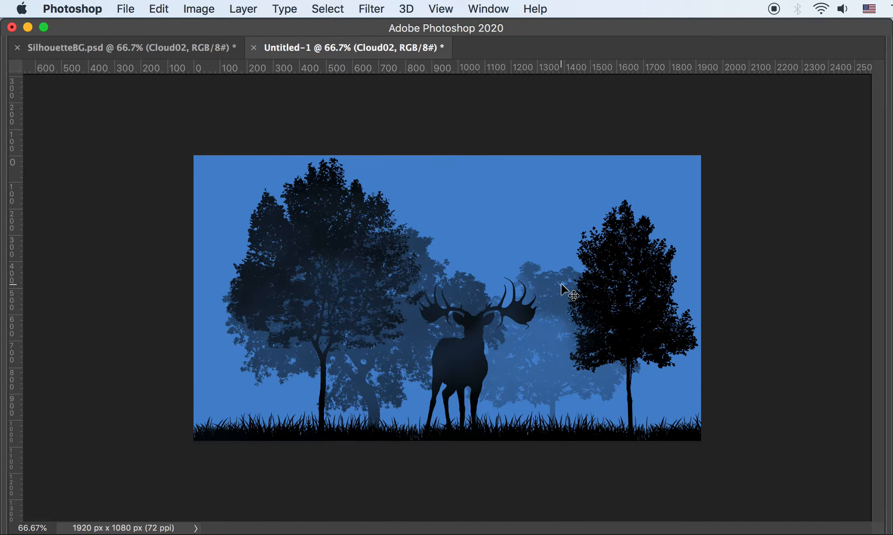
key("Tab")
Save the layered forest document as Demo.psd in the Silhouette Animation folder inside 01Maya on the Desktop
key("super+shift+s")
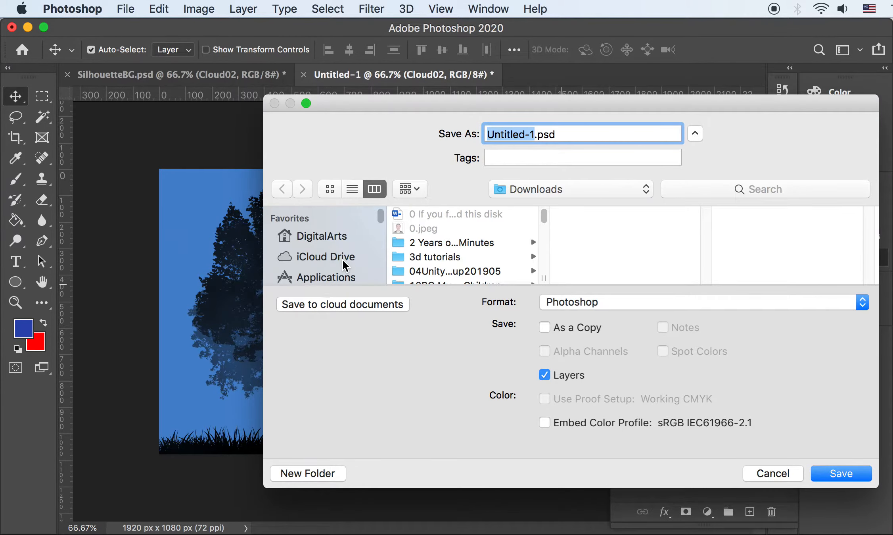
scroll(341, 262, "down", 2)
left_click(318, 244)
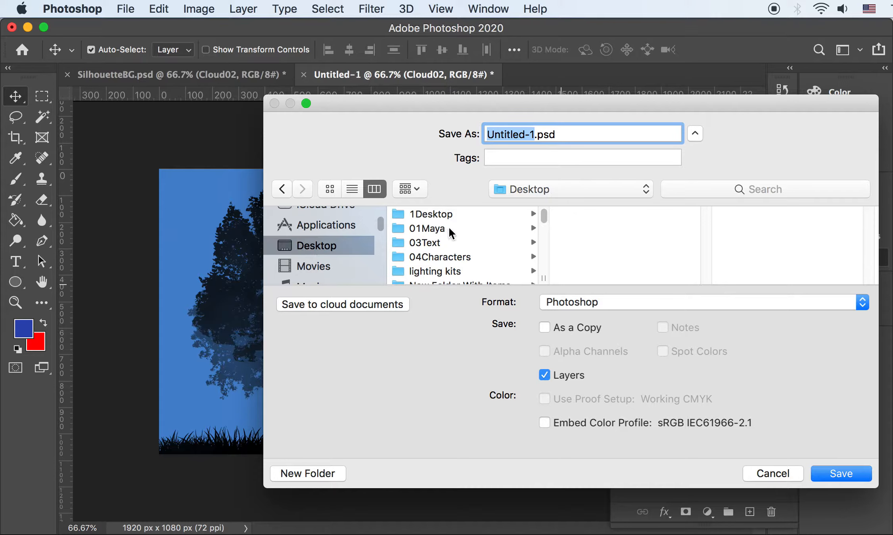
left_click(438, 231)
left_click(617, 229)
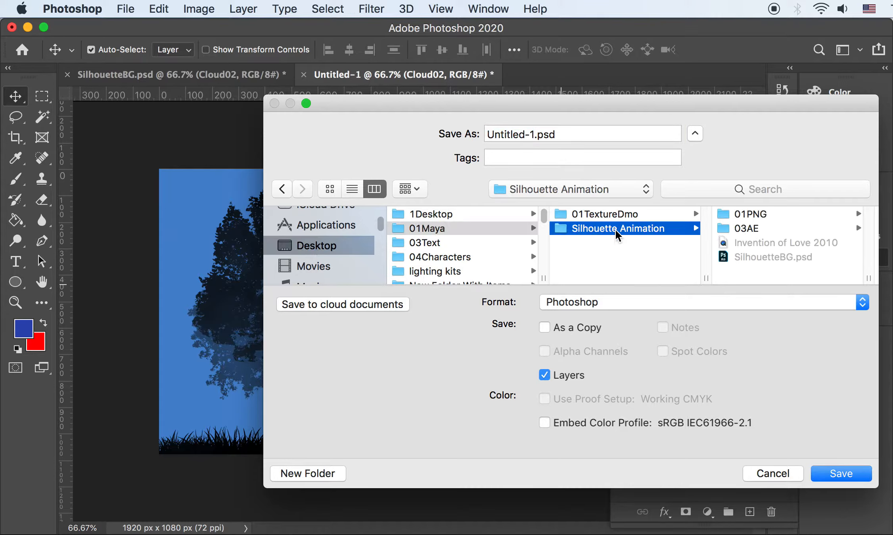
left_click(530, 134)
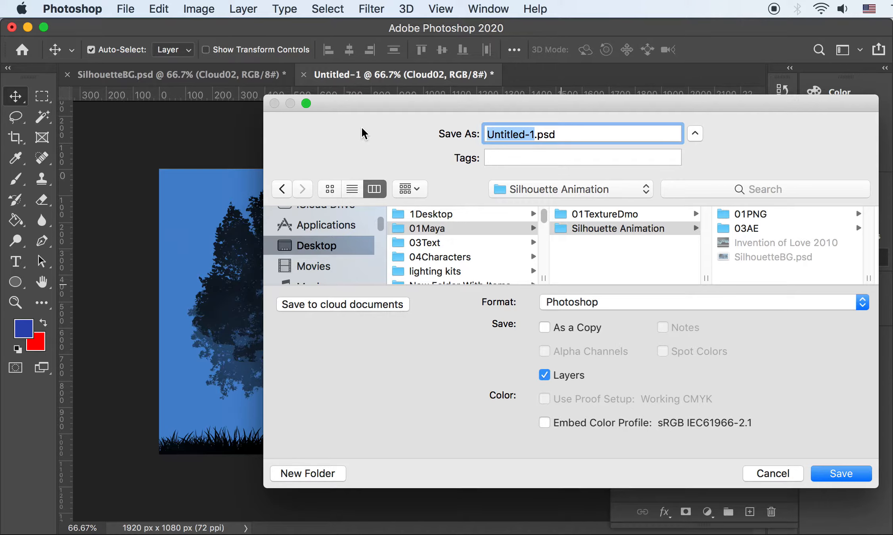
type("Demo")
key("Return")
key("Return")
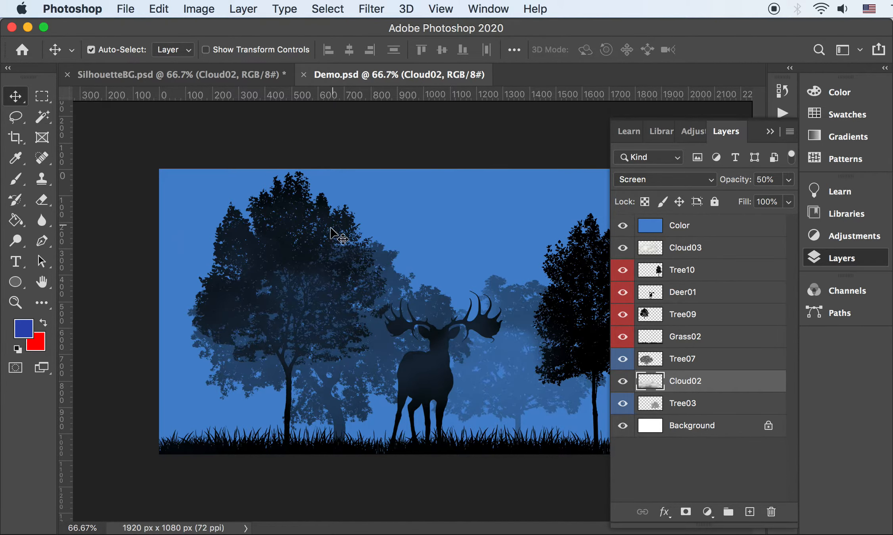
Switch to After Effects and bring Demo.psd from Finder into the project for import
key("super+Tab")
key("super+Tab")
key("super+Tab")
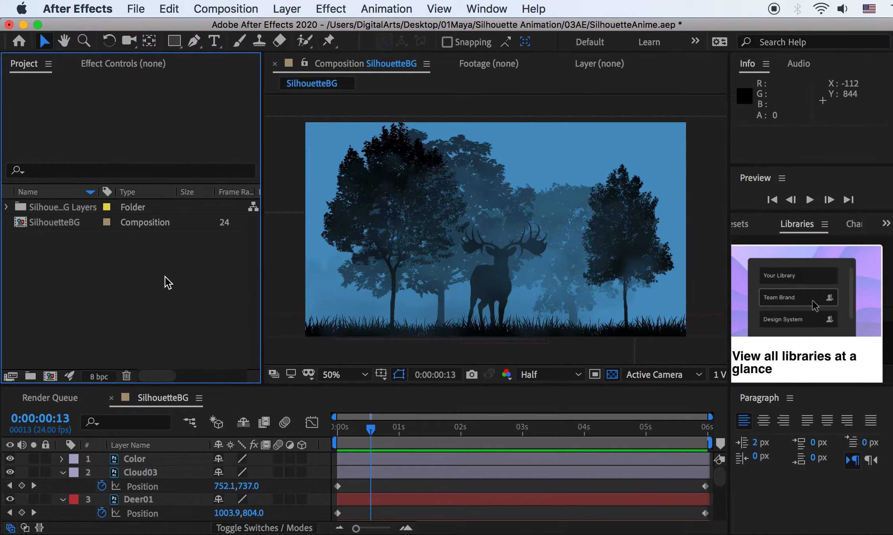
key("super+Tab")
key("super+Tab")
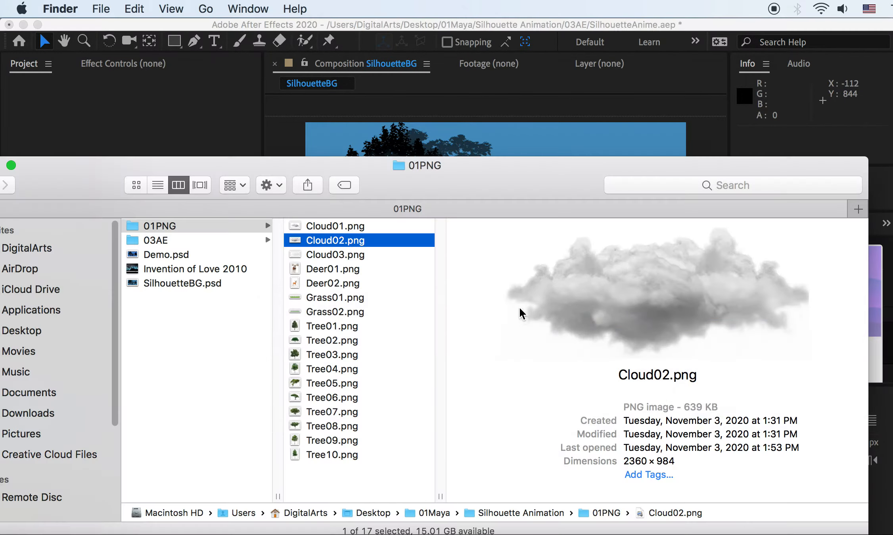
left_click(170, 255)
left_click_drag(173, 166, 488, 158)
left_click_drag(491, 248, 131, 282)
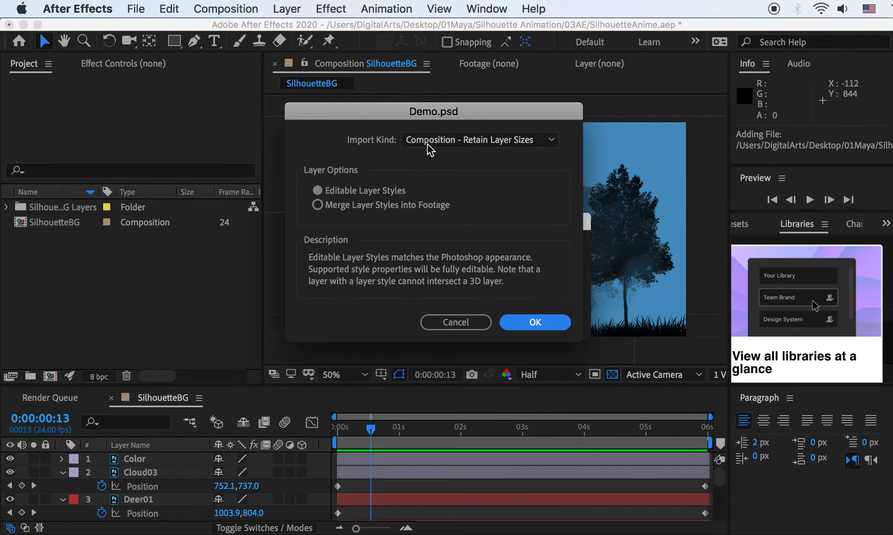
Import Demo.psd as Composition - Retain Layer Sizes with Editable Layer Styles
left_click(552, 141)
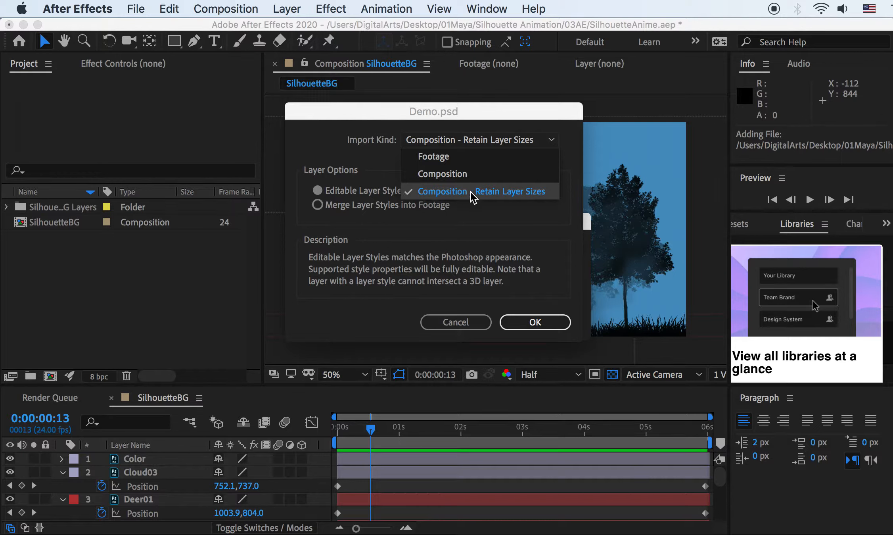
left_click(524, 192)
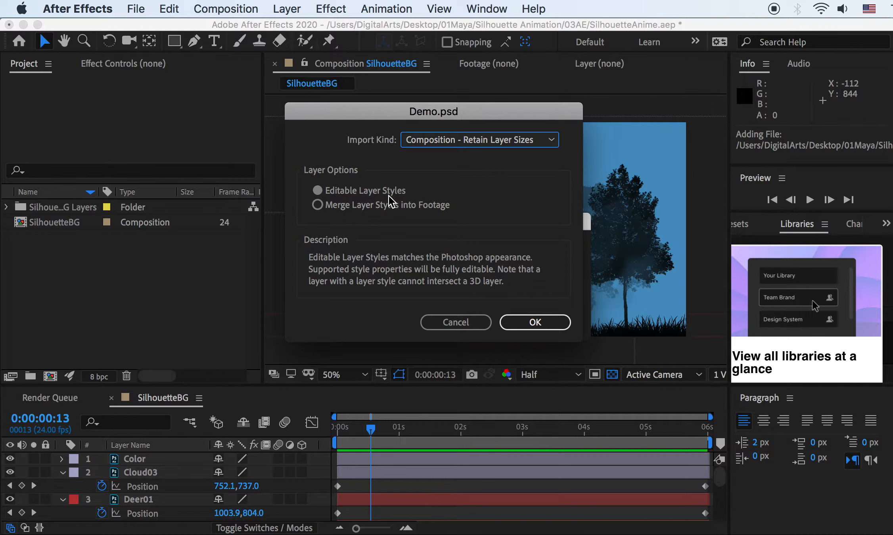
left_click(524, 323)
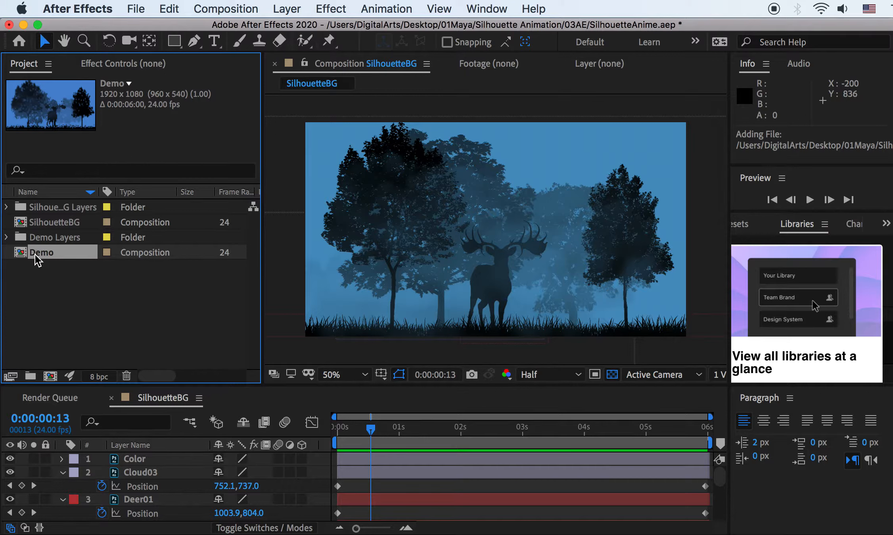
Inspect the imported Photoshop layers inside the Demo Layers folder, including Deer01 and Cloud02, and collapse the folder
left_click(6, 237)
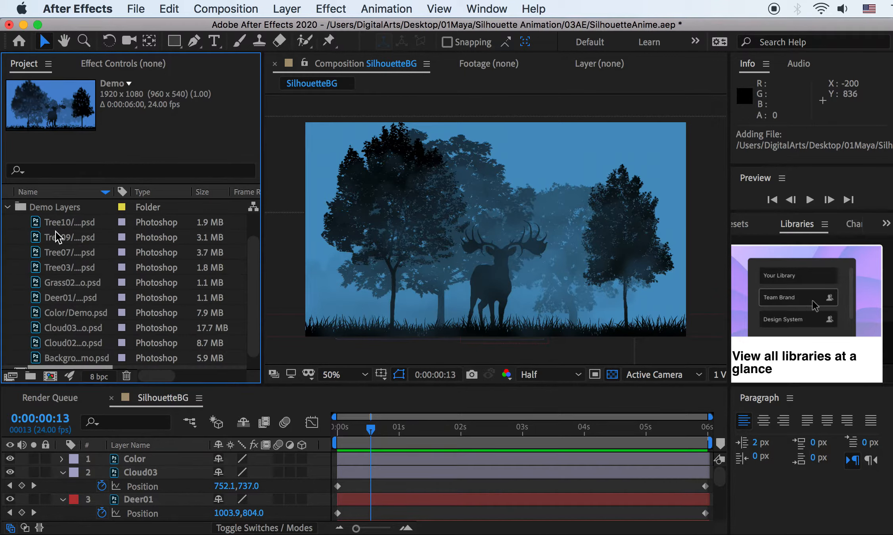
left_click(57, 250)
left_click(55, 283)
left_click(56, 297)
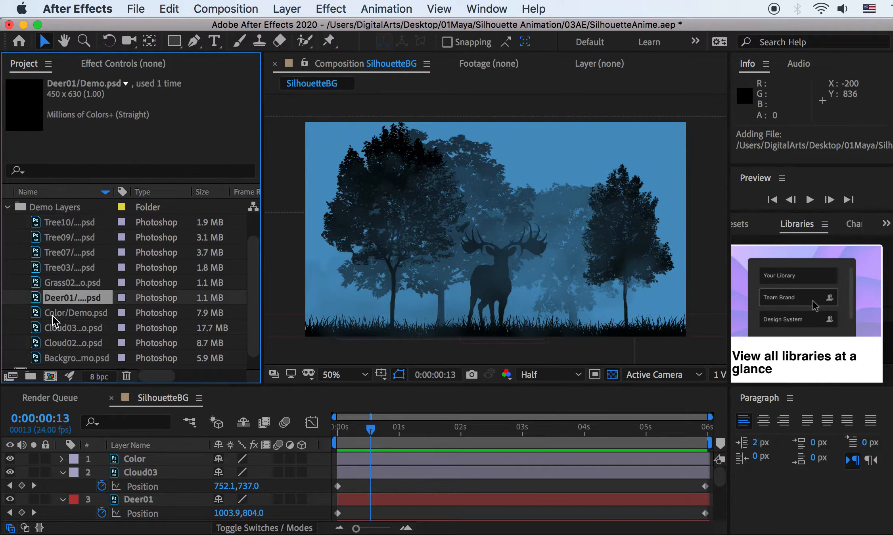
left_click(53, 343)
left_click(7, 206)
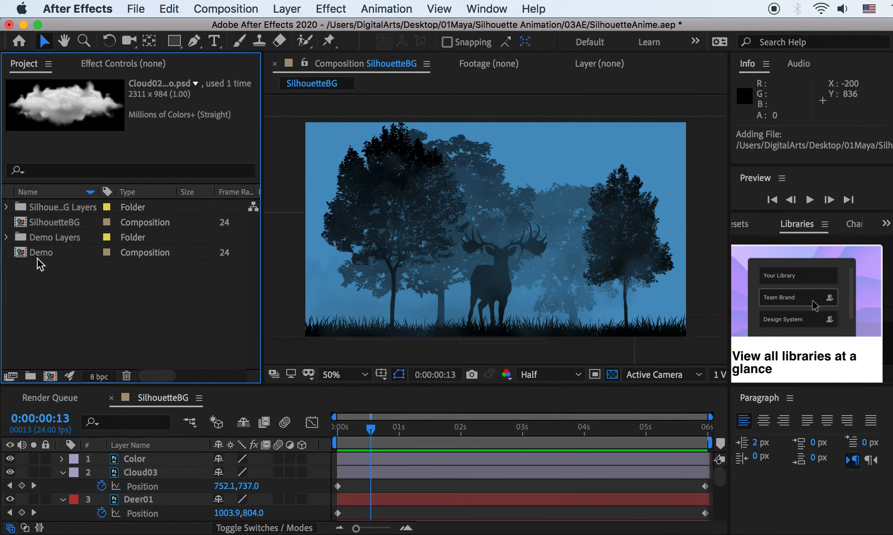
Open the Demo composition in the timeline and select its Color layer
left_click(31, 255)
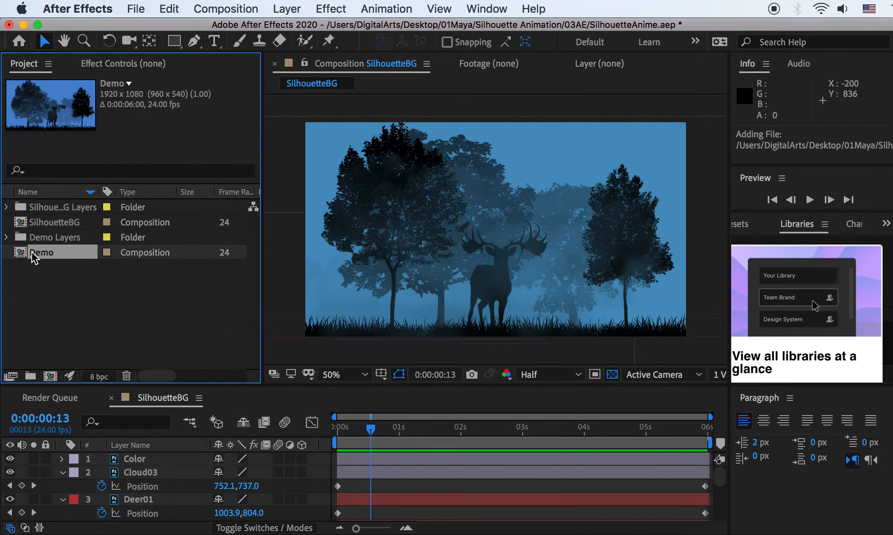
double_click(26, 256)
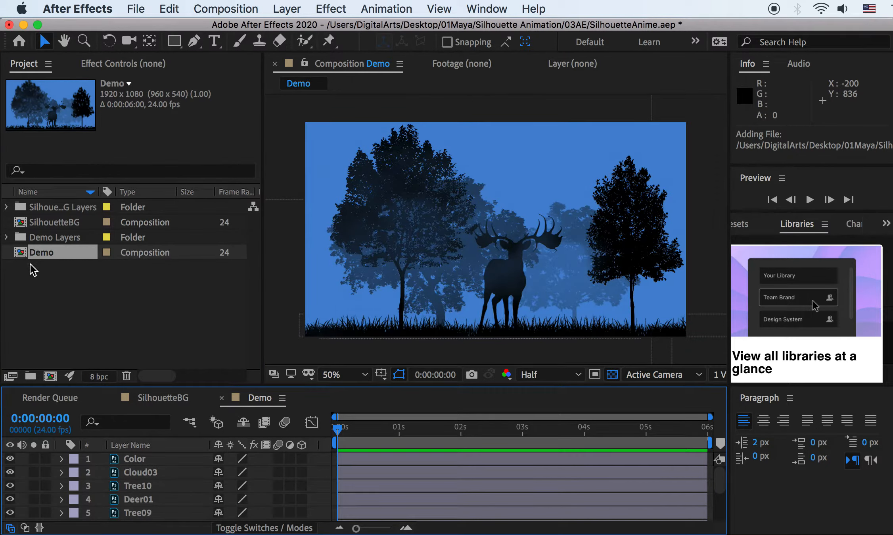
left_click(144, 459)
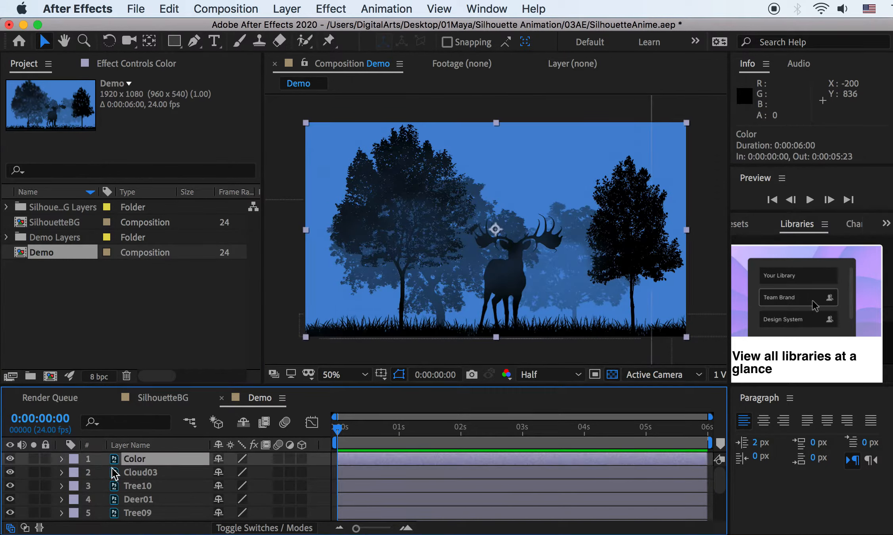
Check what the Color, Cloud03 and Tree10 layers contribute by hiding and showing each one
left_click(10, 459)
left_click(10, 459)
left_click(10, 471)
left_click(10, 472)
left_click(10, 486)
left_click(11, 485)
Compare the Demo composition's layer stack with the layers of Demo.psd in Photoshop, and return to After Effects
key("super+Tab")
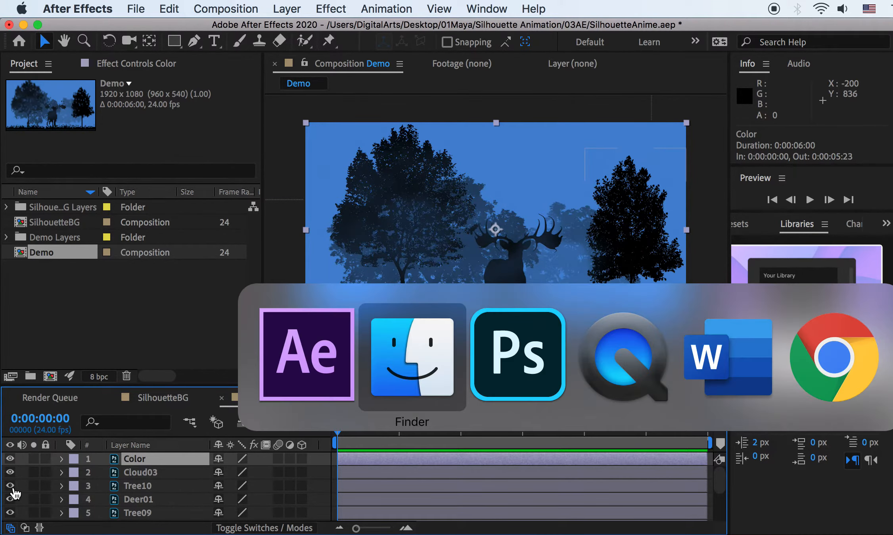
key("super+Tab")
key("super+Tab")
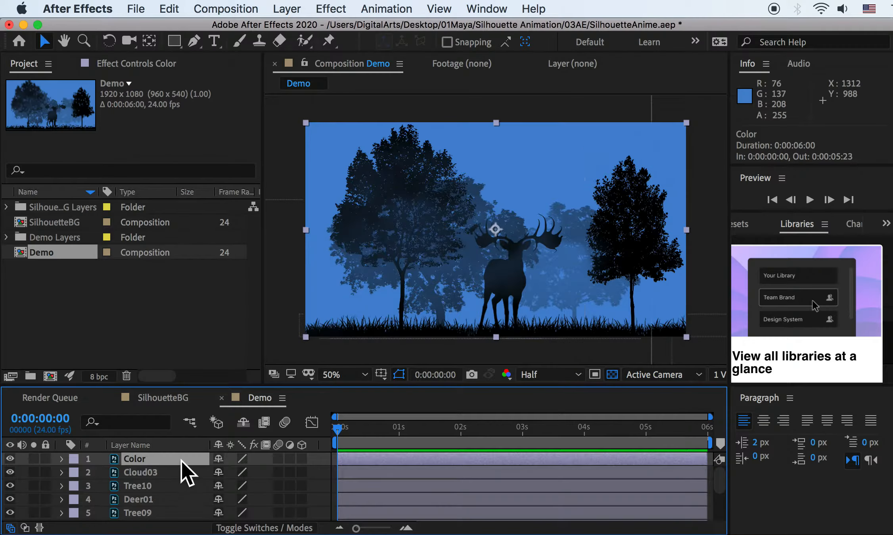
scroll(127, 476, "down", 5)
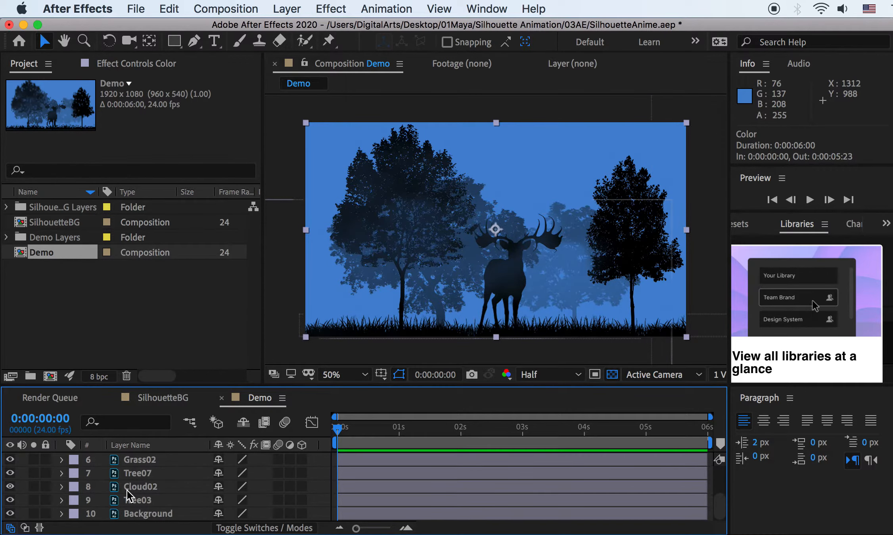
scroll(130, 484, "up", 5)
key("super+Tab")
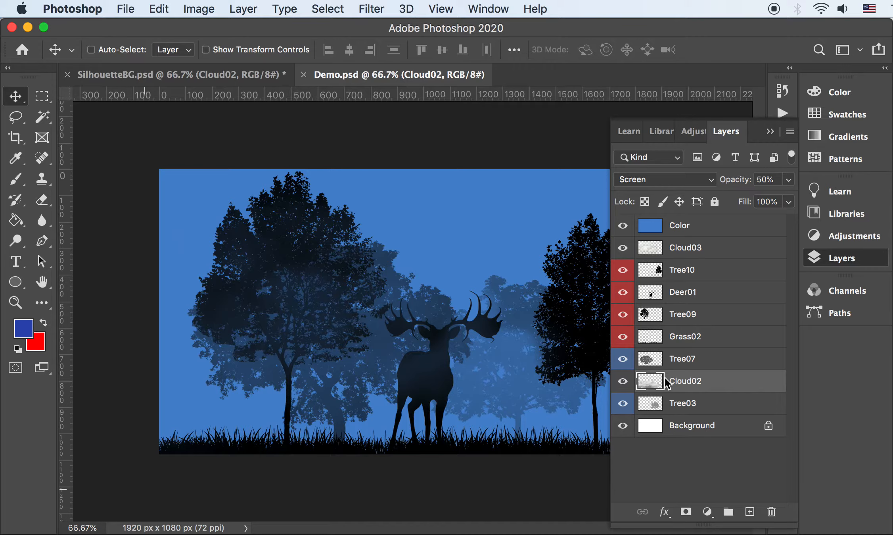
key("super+Tab")
Identify the foreground layers Tree10, Deer01, Tree09 and Grass02 by toggling their visibility, and give them the Red label colour
left_click(139, 472)
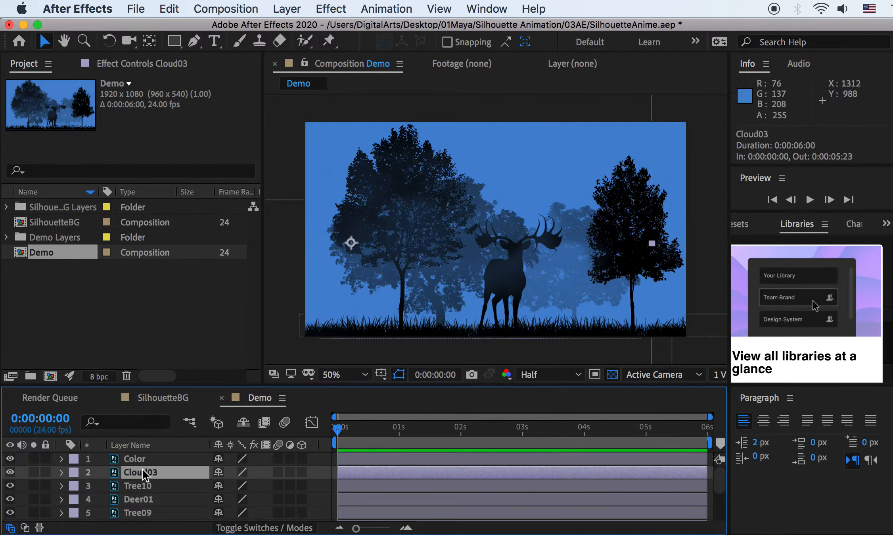
left_click(148, 486)
scroll(150, 496, "down", 2)
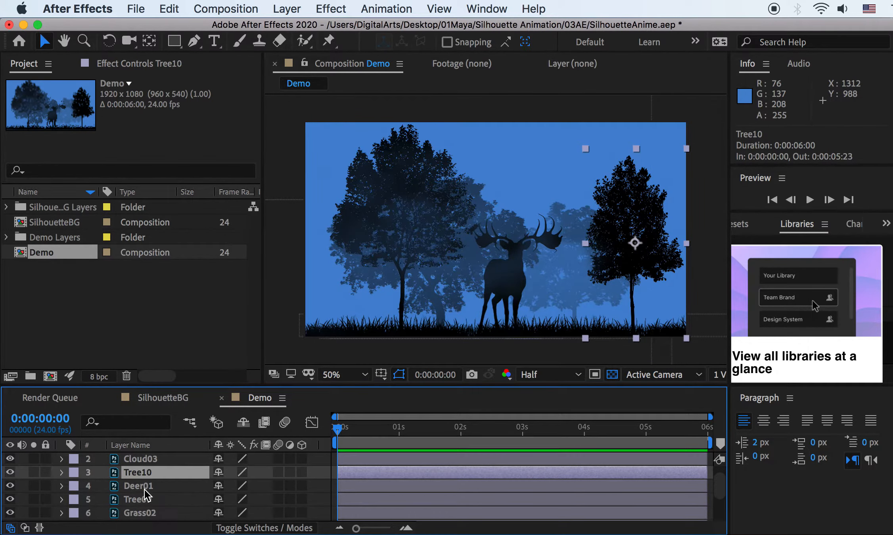
left_click(151, 506, "shift")
mouse_move(11, 458)
left_mouse_down()
mouse_move(11, 500)
mouse_move(11, 458)
left_mouse_up()
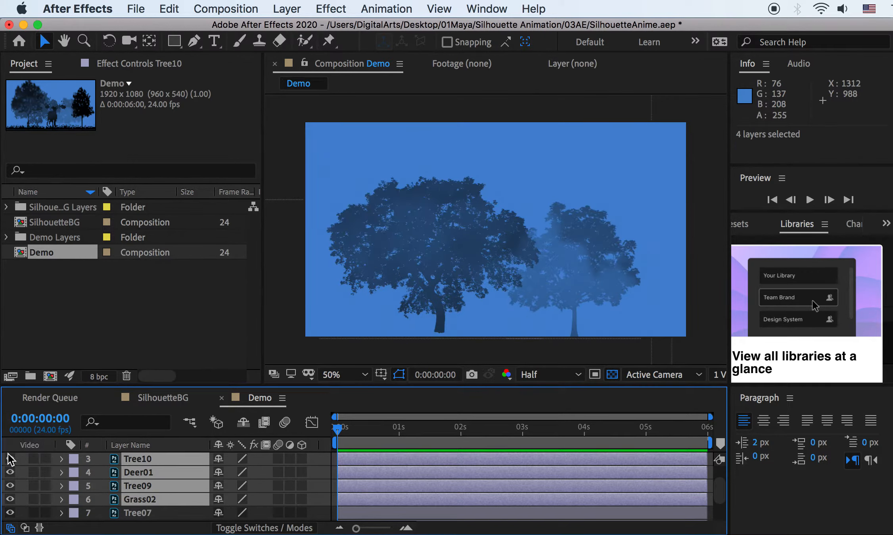
scroll(119, 486, "up", 1)
left_click(75, 476)
left_click(80, 470)
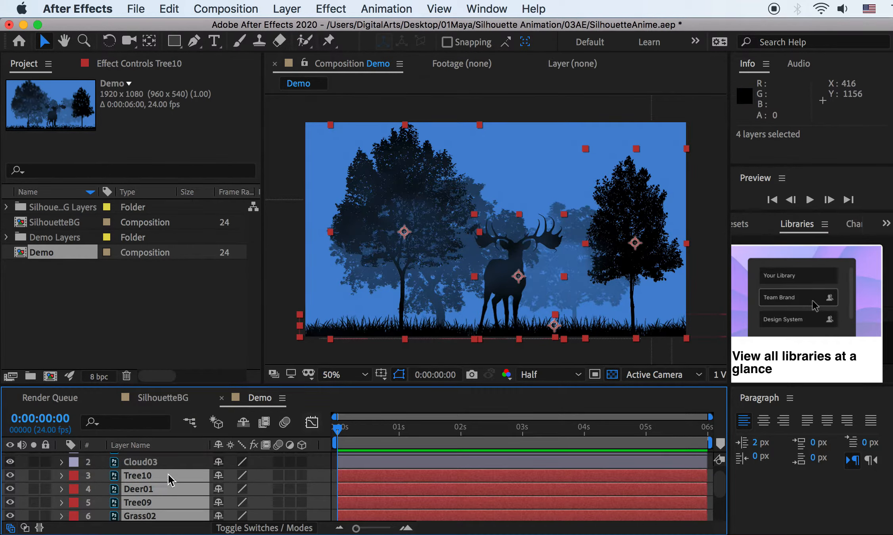
Check the background layers Tree07 and Tree03 by toggling their visibility, and choose Lavender as their label colour
scroll(161, 485, "down", 3)
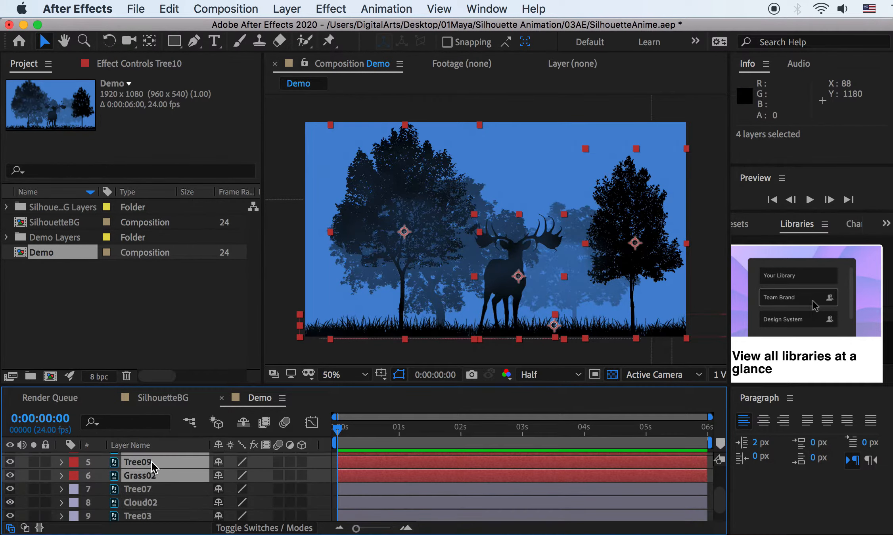
left_click(140, 494)
left_click(140, 515, "super")
left_click(10, 488)
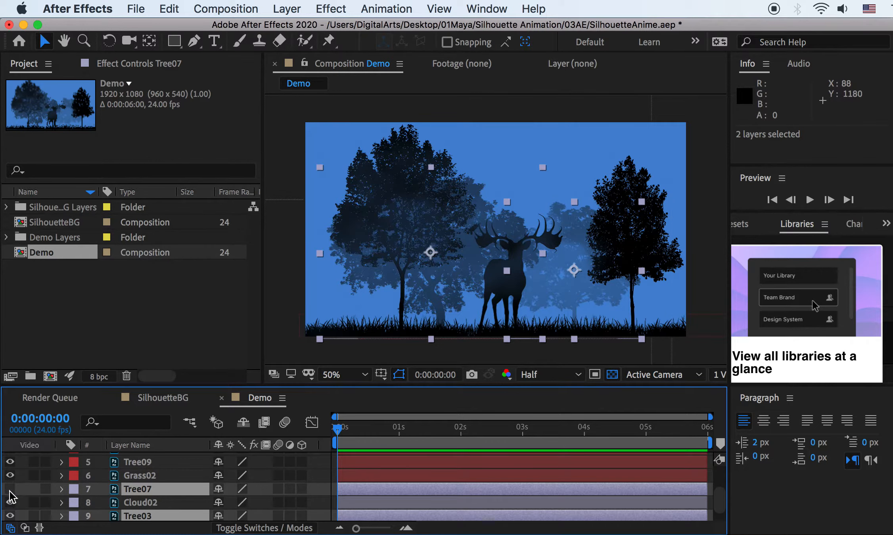
left_click(10, 488)
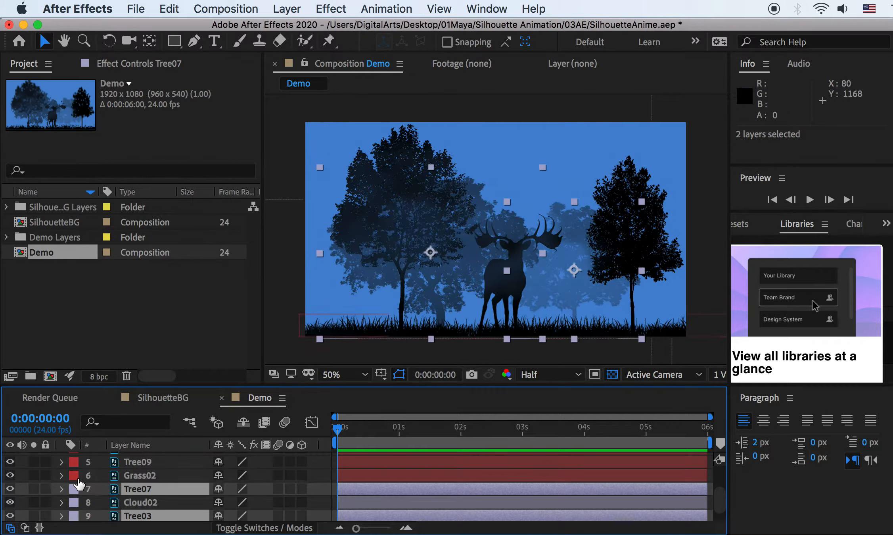
left_click(74, 487)
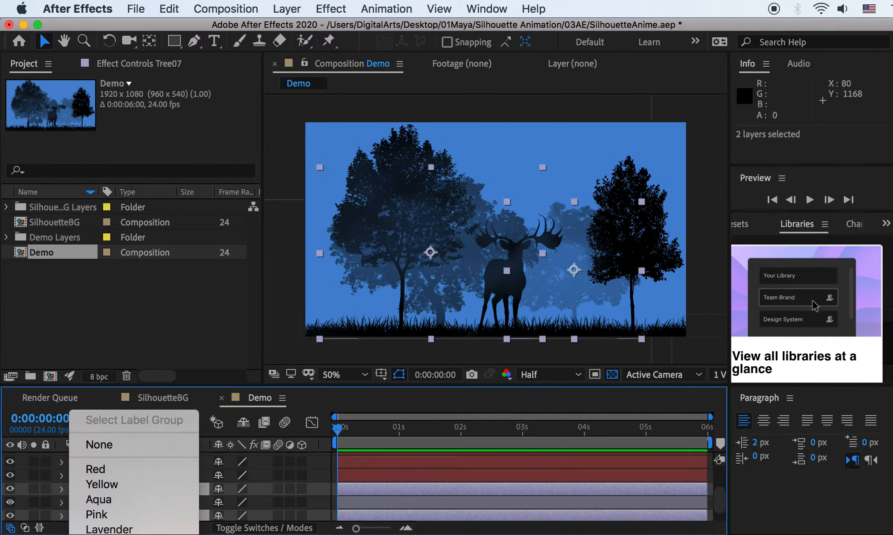
left_click(109, 533)
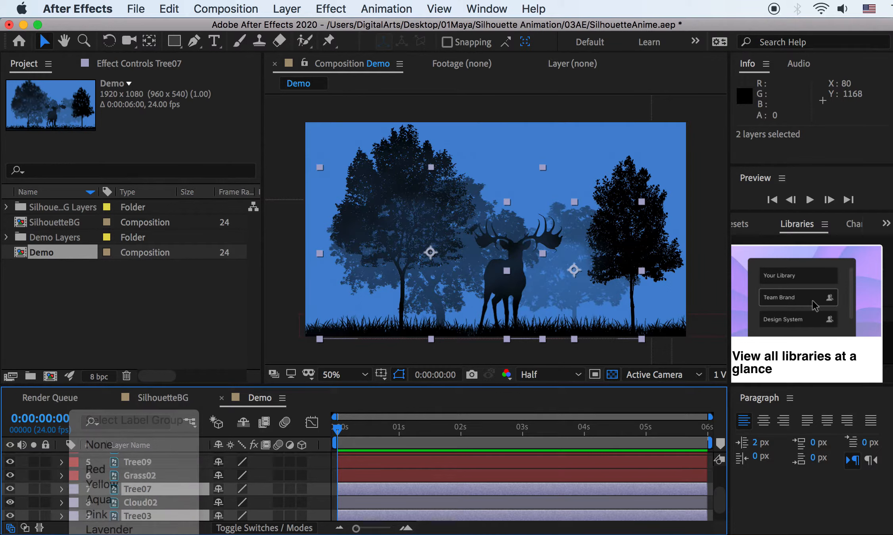
Check the Cloud02 and Cloud03 layers in the Demo composition
left_click(148, 501)
scroll(147, 497, "up", 3)
left_click(141, 472)
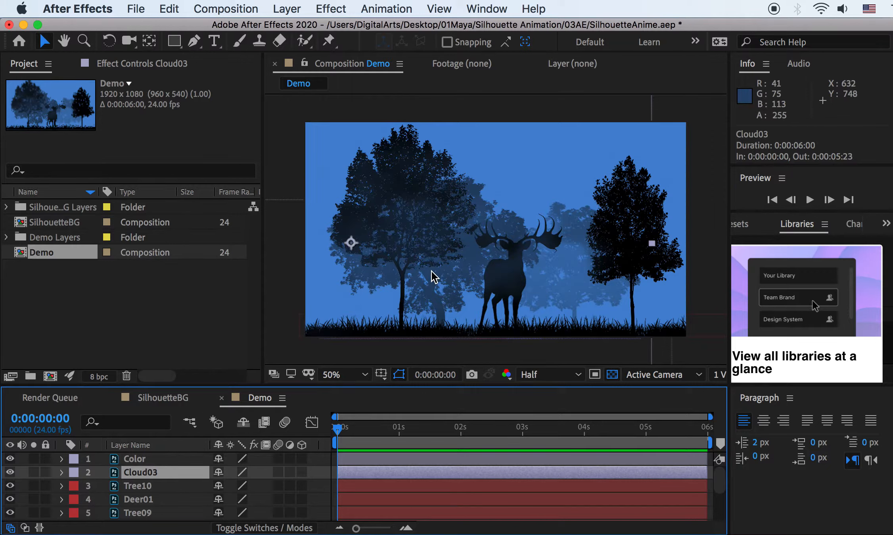
Examine the position keyframes in the SilhouetteBG composition and scrub through its animation as a reference
left_click(163, 396)
left_click_drag(358, 424, 323, 420)
scroll(135, 480, "down", 6)
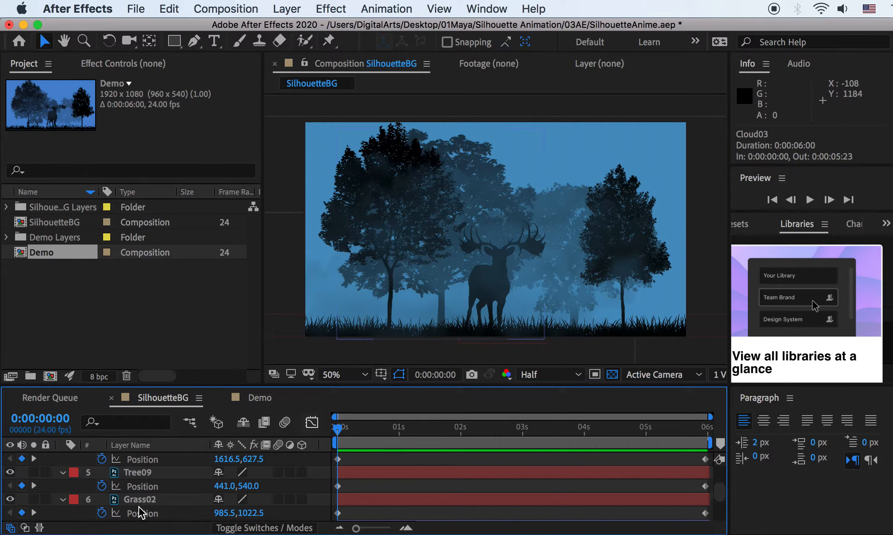
scroll(141, 512, "up", 6)
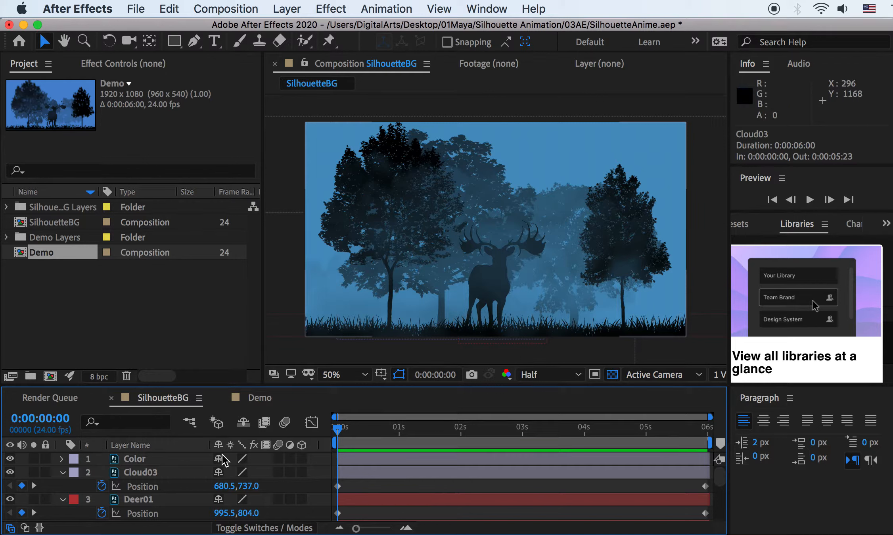
right_click(55, 464)
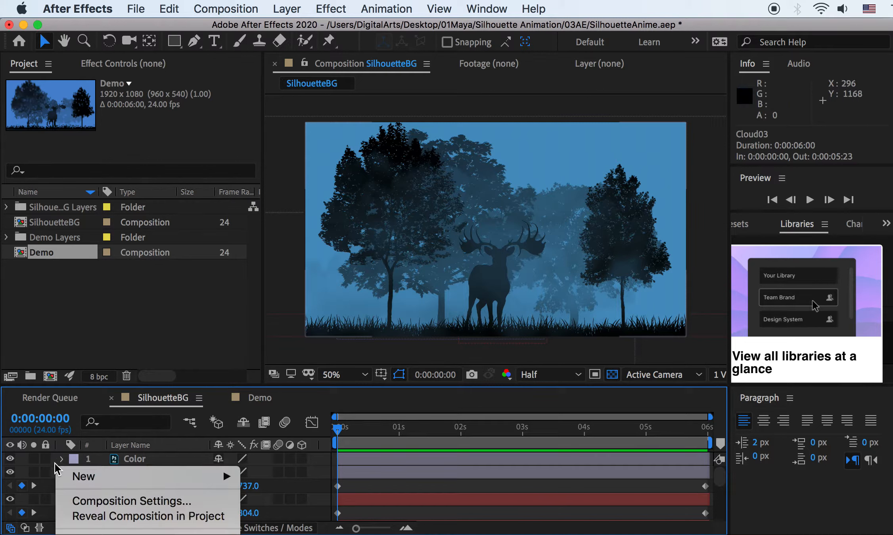
mouse_move(135, 475)
left_click(28, 464)
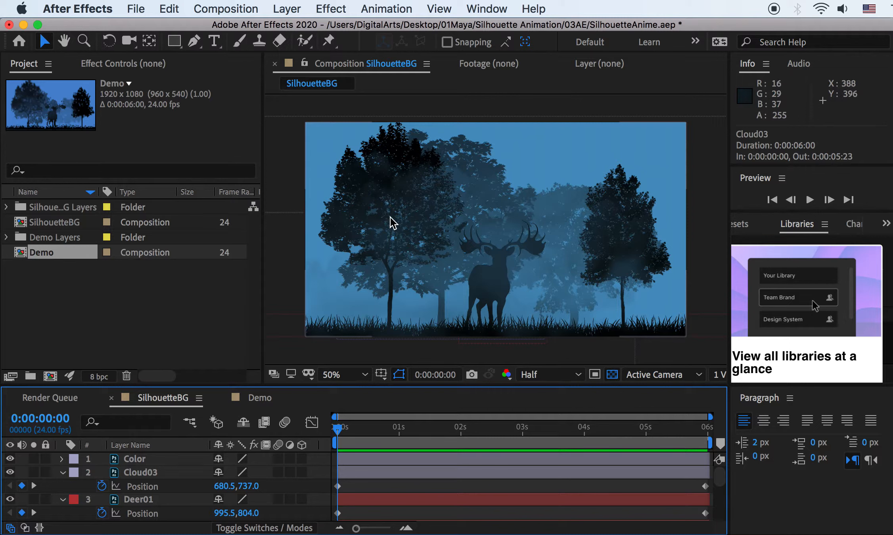
left_click(425, 428)
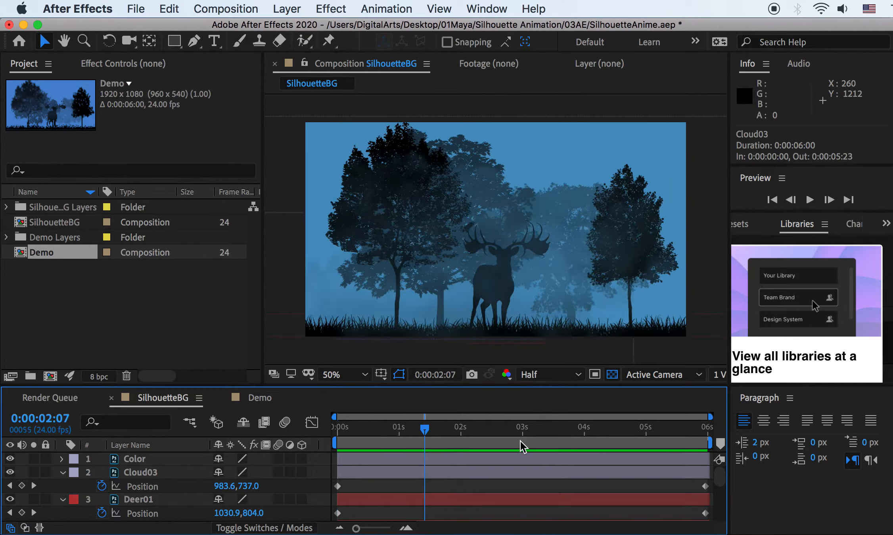
left_click_drag(520, 441, 337, 439)
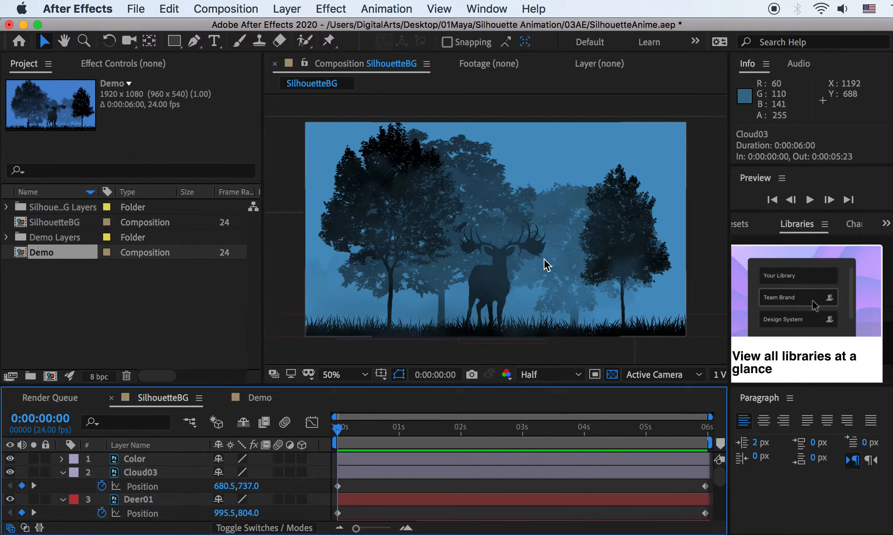
In the Demo composition, add starting Position keyframes at 0:00:00:00 to the Tree10, Deer01, Tree09 and Grass02 layers
left_click(254, 399)
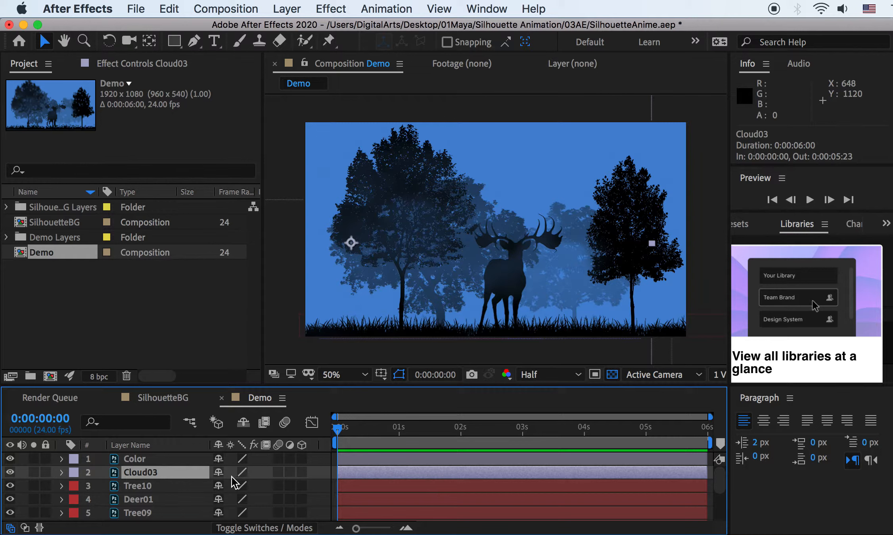
left_click(155, 488)
scroll(156, 488, "down", 1)
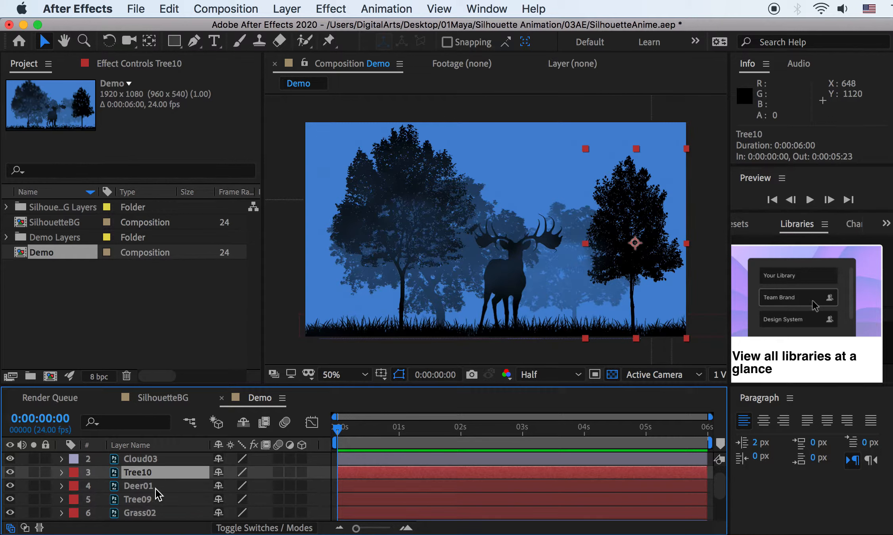
left_click(152, 514, "shift")
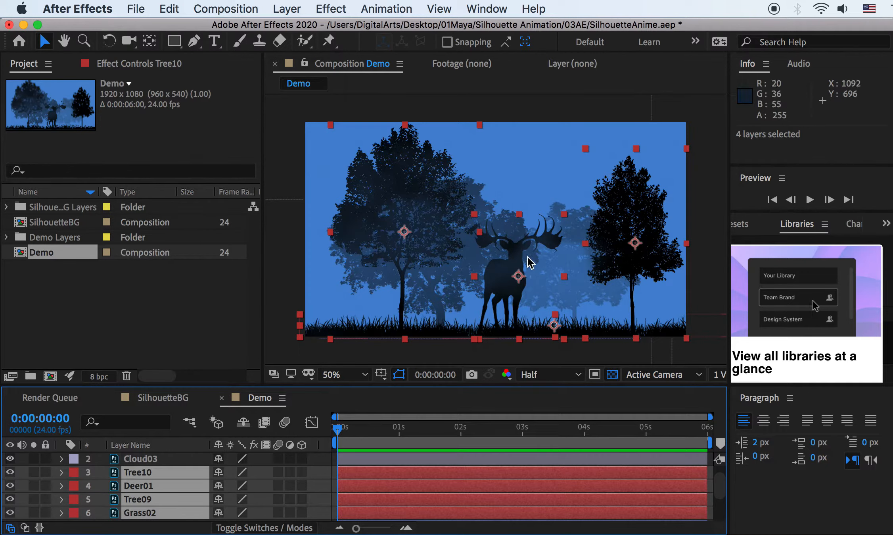
left_click(11, 471)
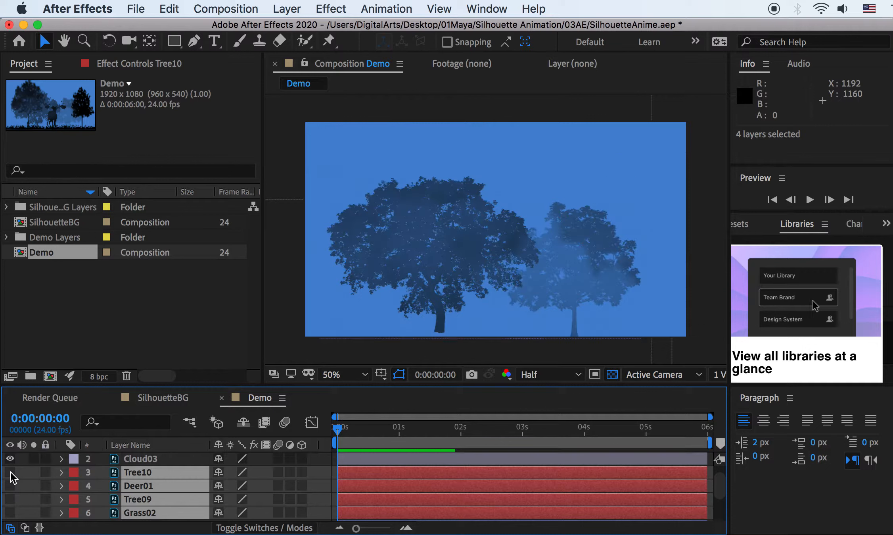
left_click(11, 472)
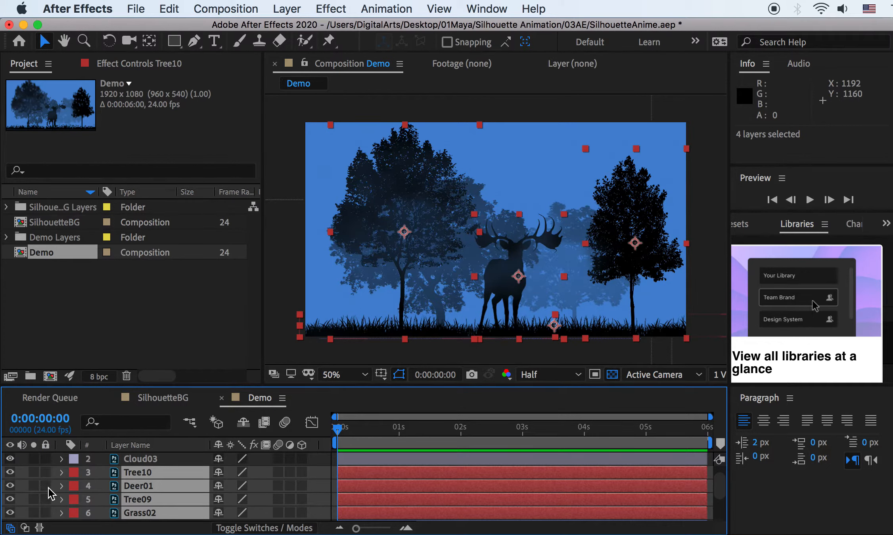
key("p")
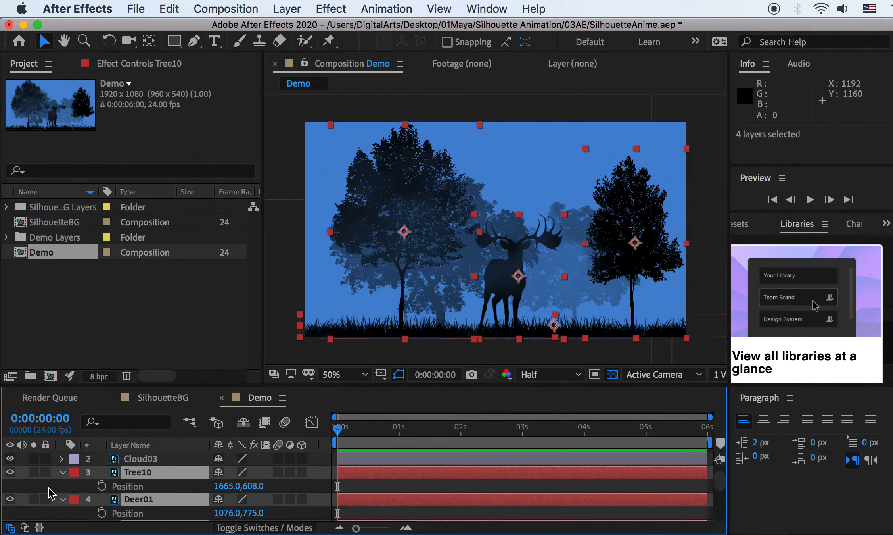
left_click_drag(345, 431, 269, 440)
left_click(101, 486)
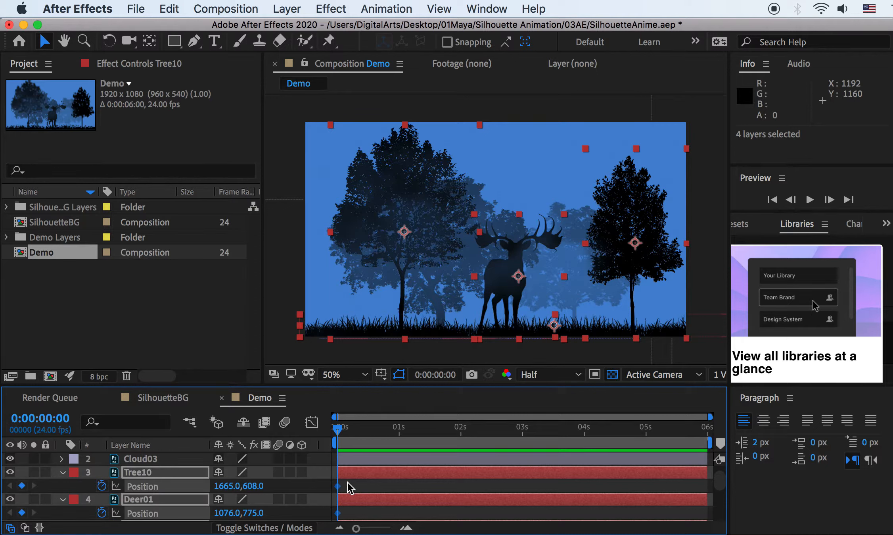
At 0:00:05:23, shift the four foreground layers together 84 px to the right to set their end Position keyframes
left_click_drag(686, 427, 705, 427)
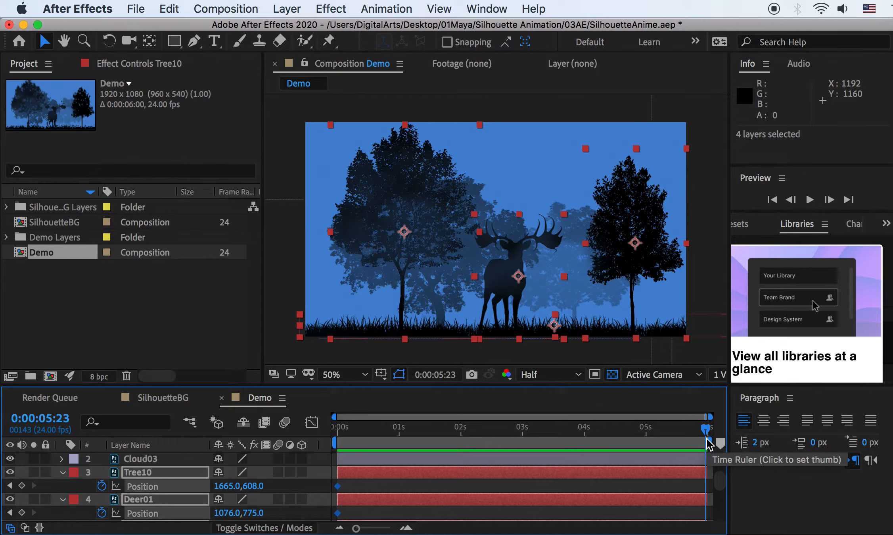
mouse_move(427, 241)
left_mouse_down()
mouse_move(455, 242)
mouse_move(456, 262)
mouse_move(472, 259)
mouse_move(428, 250)
mouse_move(443, 248)
left_mouse_up()
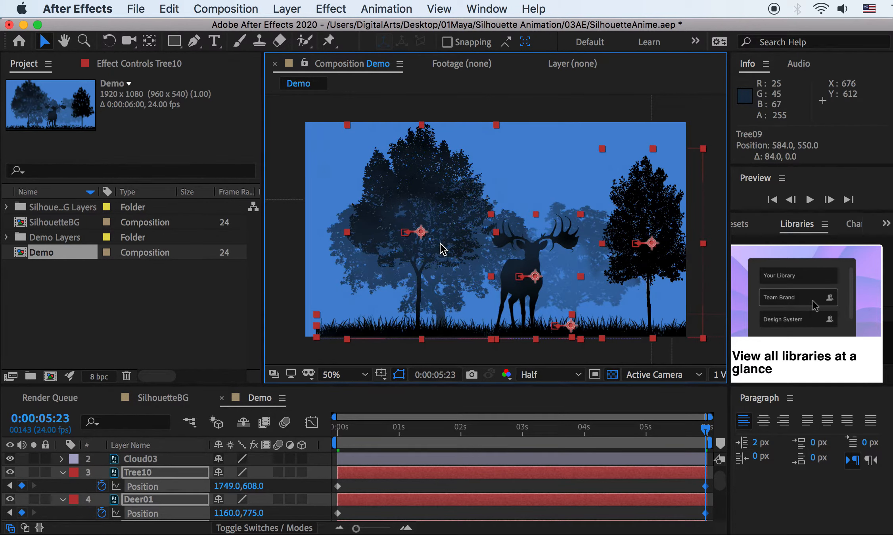
key("shift+Right")
key("shift+Right")
key("shift+Right")
key("shift+Right")
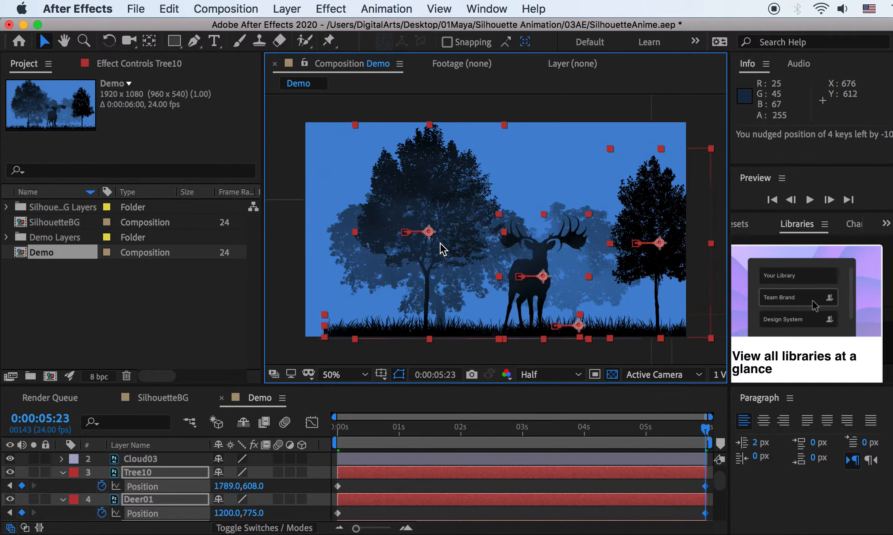
key("shift+Left")
key("shift+Left")
key("shift+Left")
key("shift+Left")
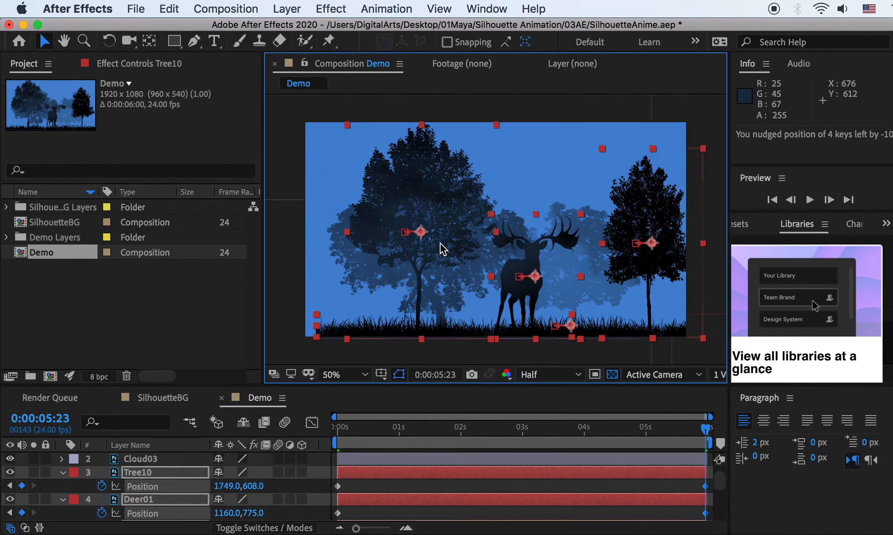
Nudge the end positions of Tree10, Deer01, Tree09 and Grass02 together 16 px to the left at 0:00:05:23
key("Left")
key("Left")
key("Left")
key("Left")
key("Left")
key("Left")
key("Left")
key("Left")
key("Left")
key("Left")
key("Left")
key("Left")
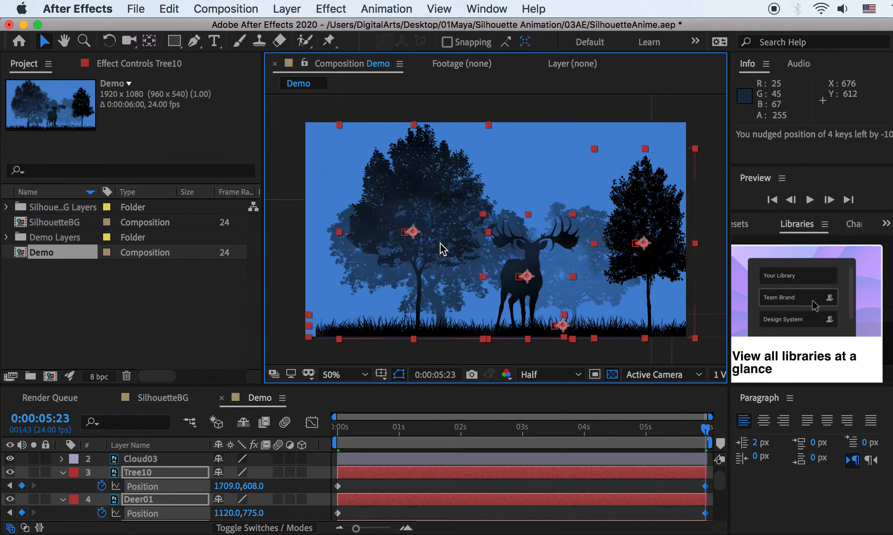
key("Left")
key("Left")
key("Left")
key("Left")
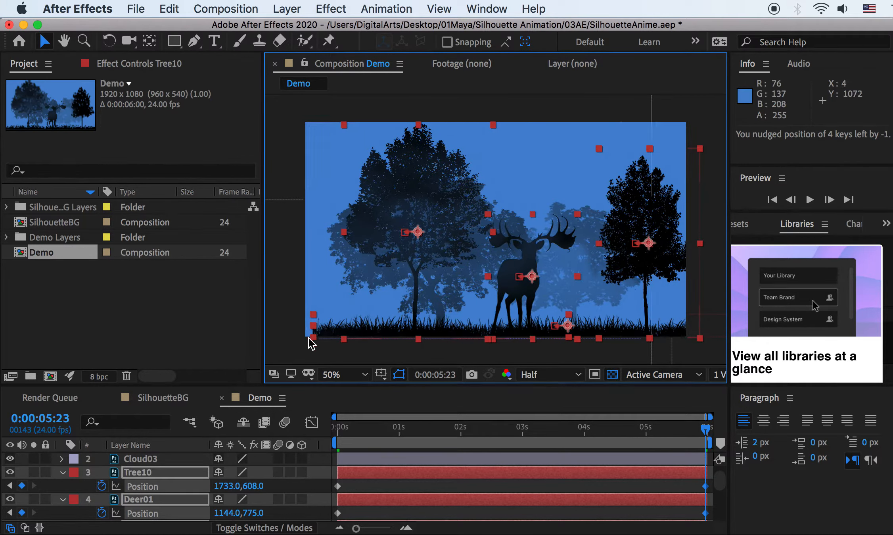
At 0:00:00:00, move only the Grass02 layer horizontally to the left, setting its starting Position to 893.5, 1023.5
left_click(366, 485)
scroll(147, 499, "down", 5)
left_click(146, 485)
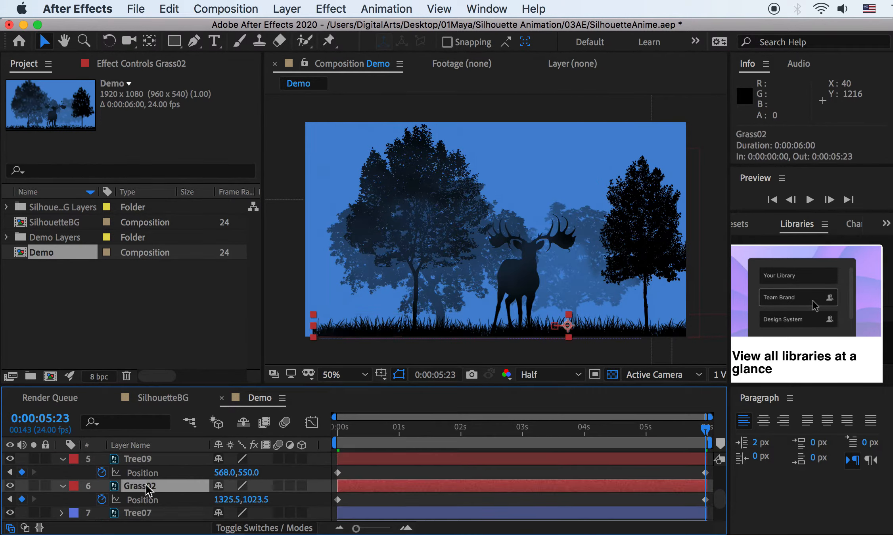
left_click_drag(347, 428, 331, 427)
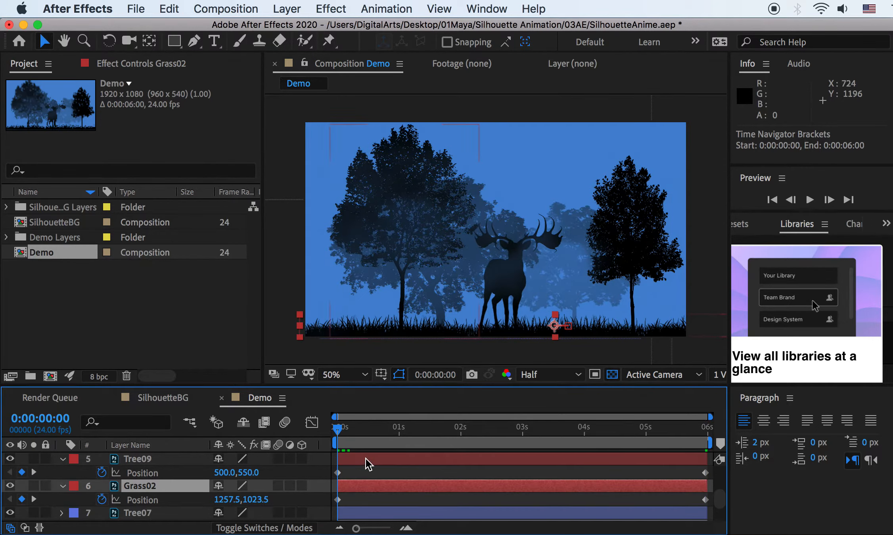
left_click_drag(517, 326, 444, 332)
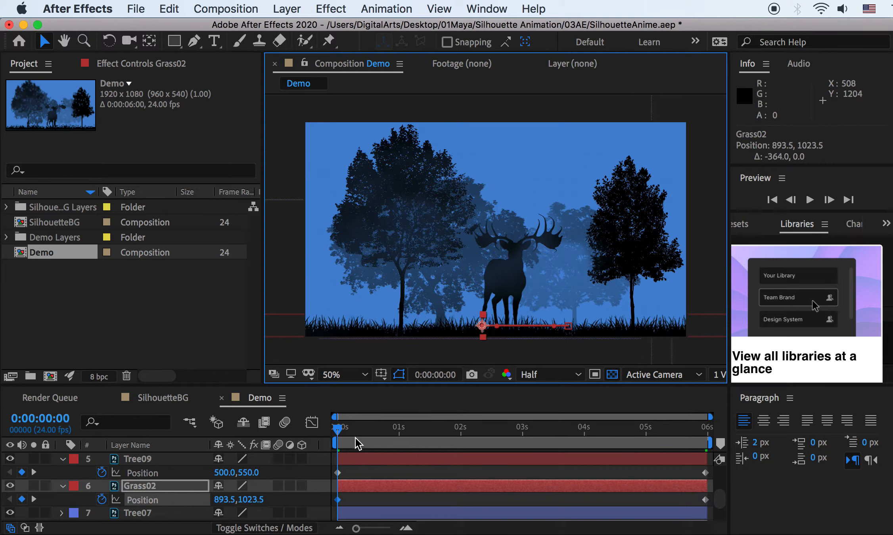
Preview the Demo animation from 0:00:00:00 to check how the grass moves against the trees and deer
key("space")
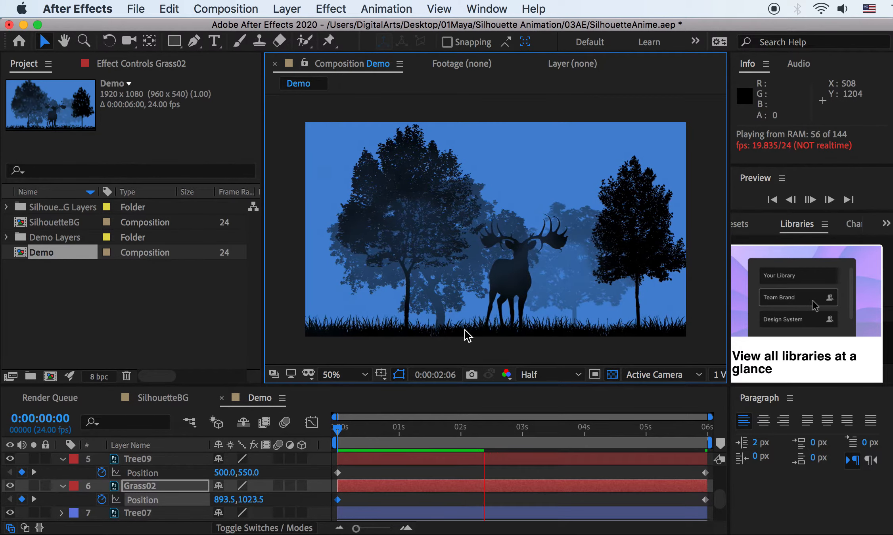
key("space")
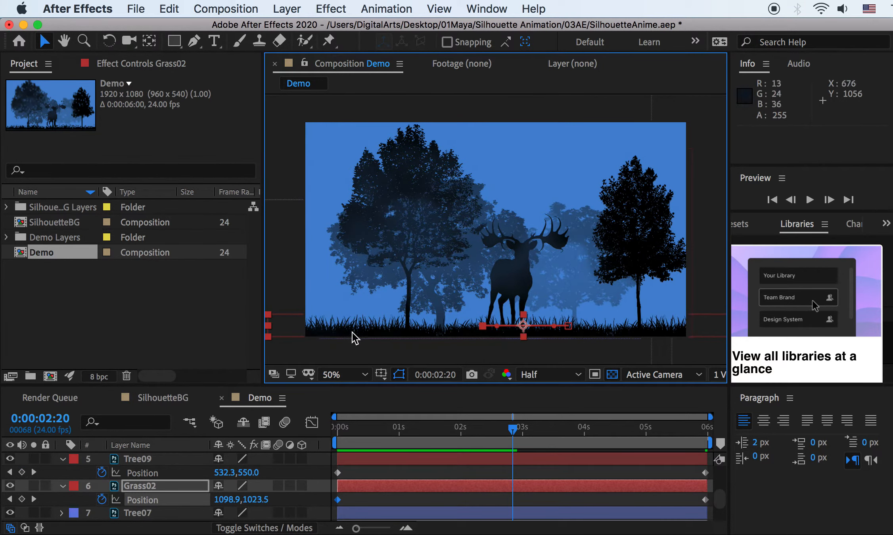
left_click_drag(357, 429, 287, 422)
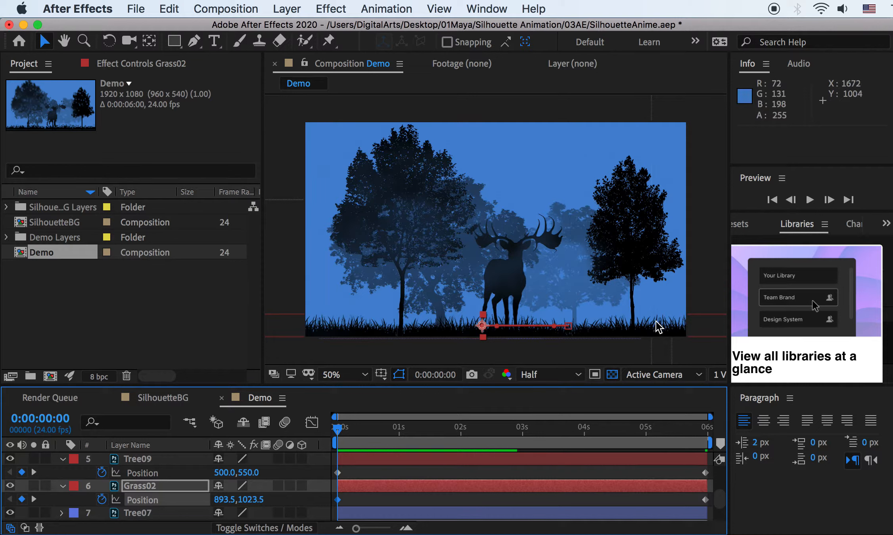
key("space")
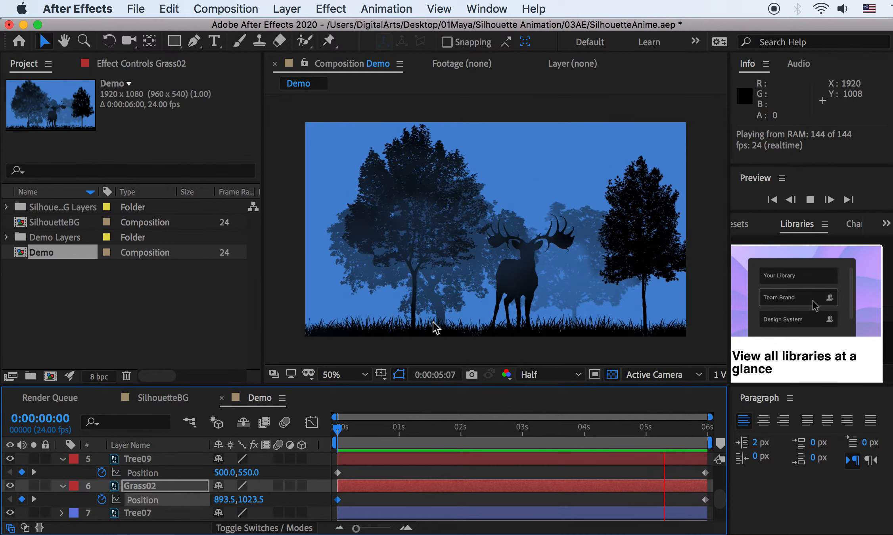
key("space")
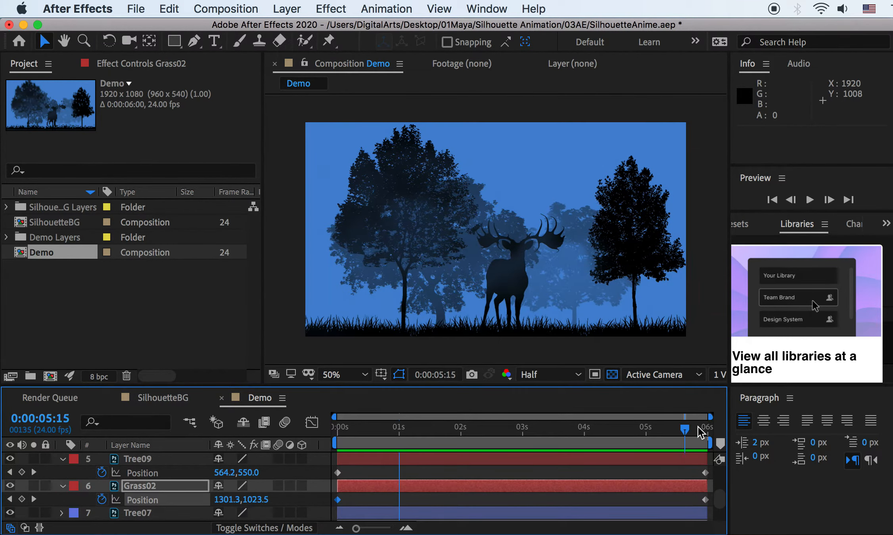
At 0:00:05:23, nudge the Grass02 layer to the left so its end Position is 1273.5, 1023.5
left_click_drag(697, 427, 723, 427)
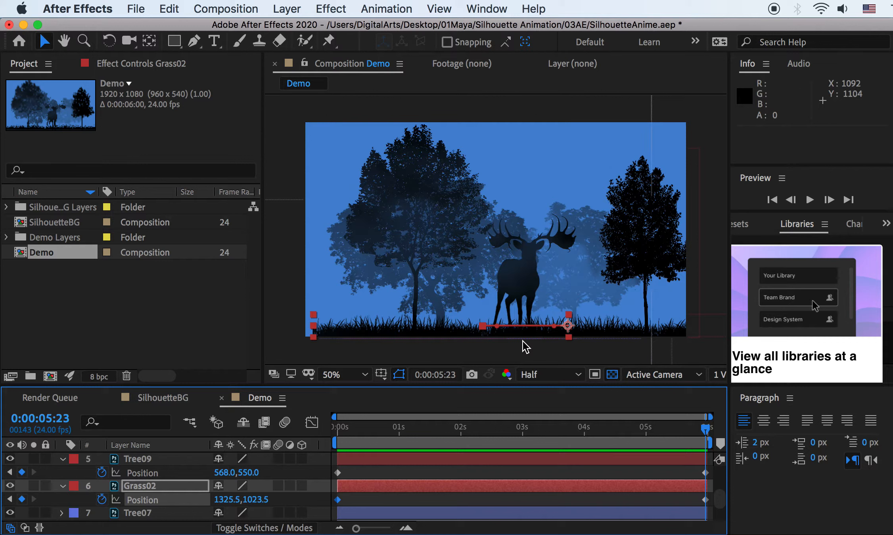
key("shift+Left")
key("shift+Left")
key("shift+Left")
key("shift+Left")
key("Left")
key("Left")
key("Left")
key("Left")
key("Left")
key("Left")
key("Left")
key("Left")
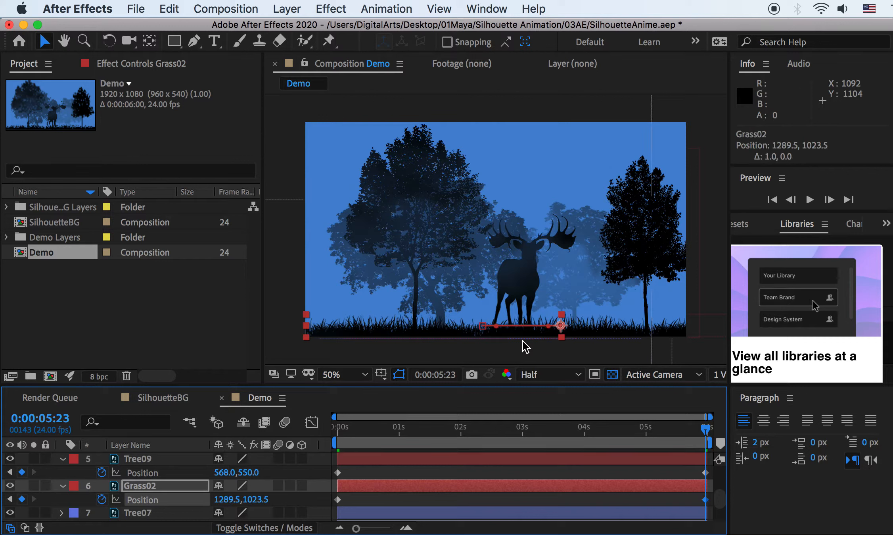
key("Left")
key("Left")
key("Left")
key("Left")
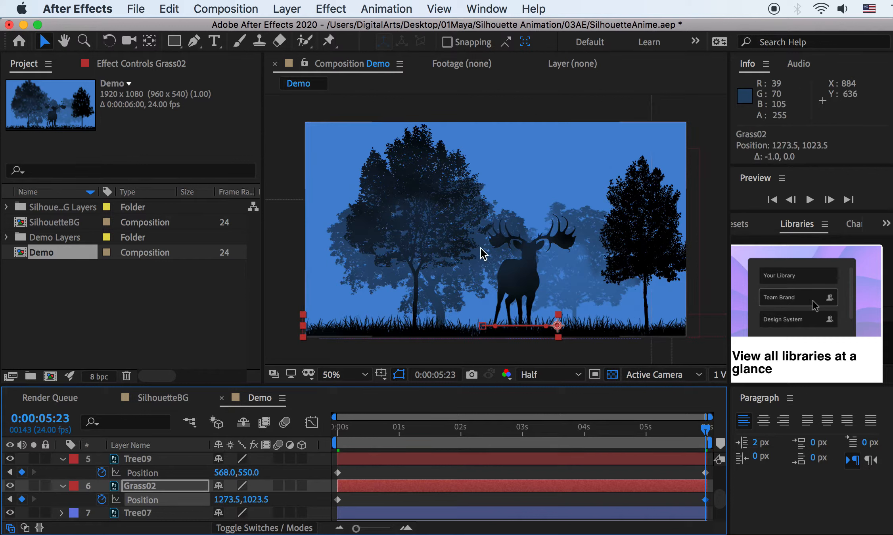
left_click_drag(382, 423, 312, 429)
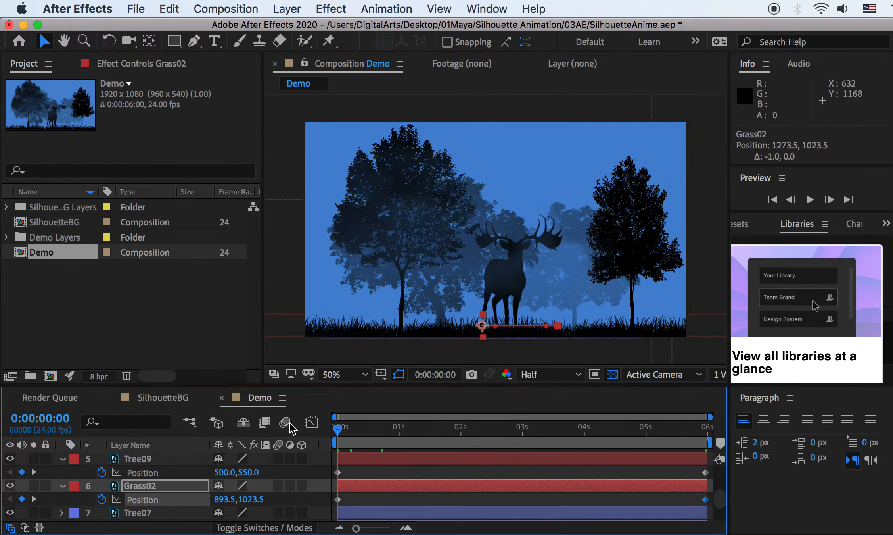
left_click(139, 458)
left_click(9, 459)
left_click(9, 459)
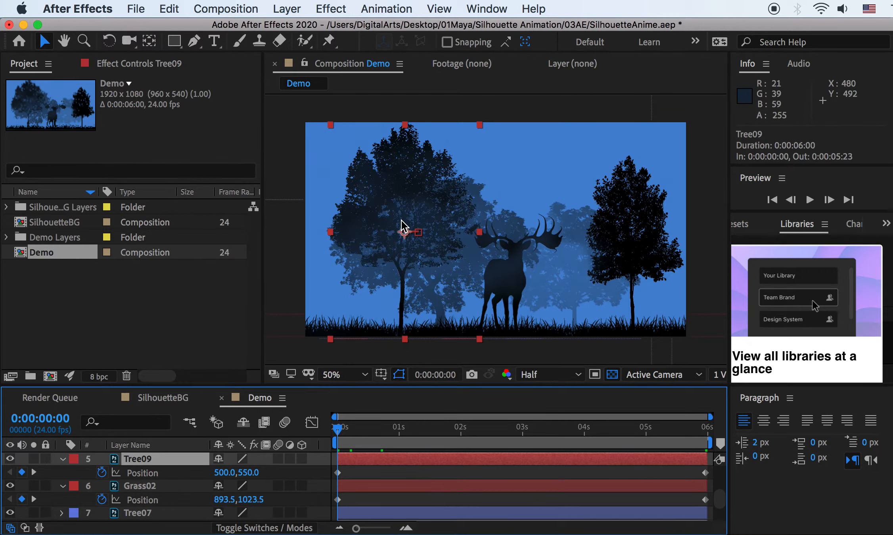
key("shift+Right")
key("shift+Right")
key("shift+Right")
key("shift+Right")
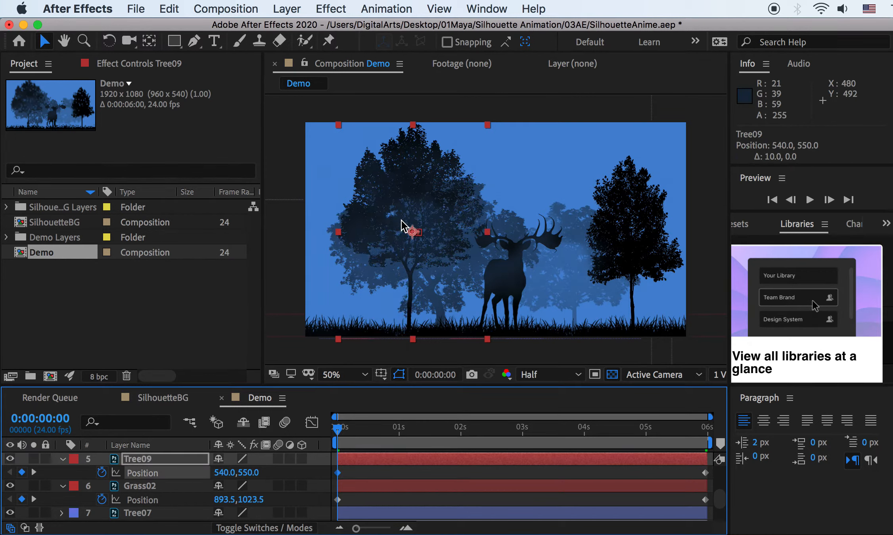
key("shift+Left")
key("shift+Left")
key("shift+Left")
key("shift+Left")
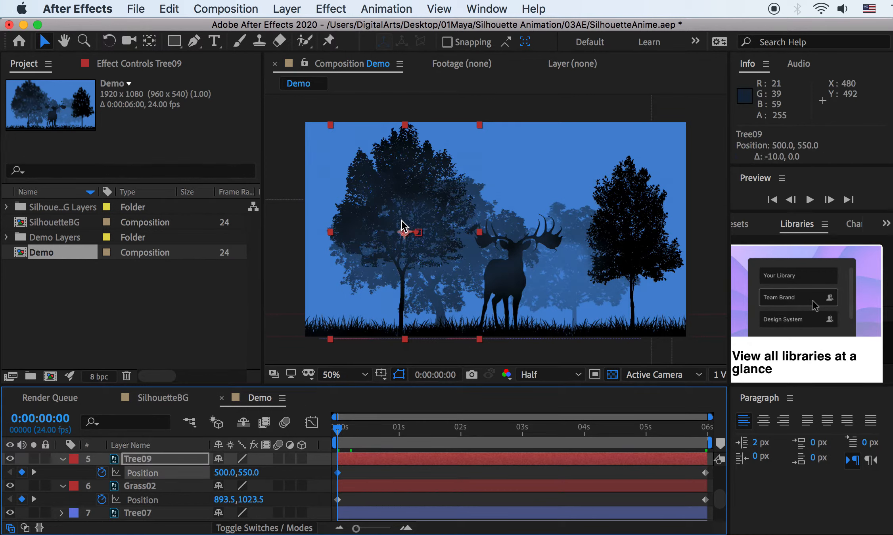
At the Tree09 layer's end keyframe, shift it 40 px to the right to Position 608.0, 550.0
left_click(33, 472)
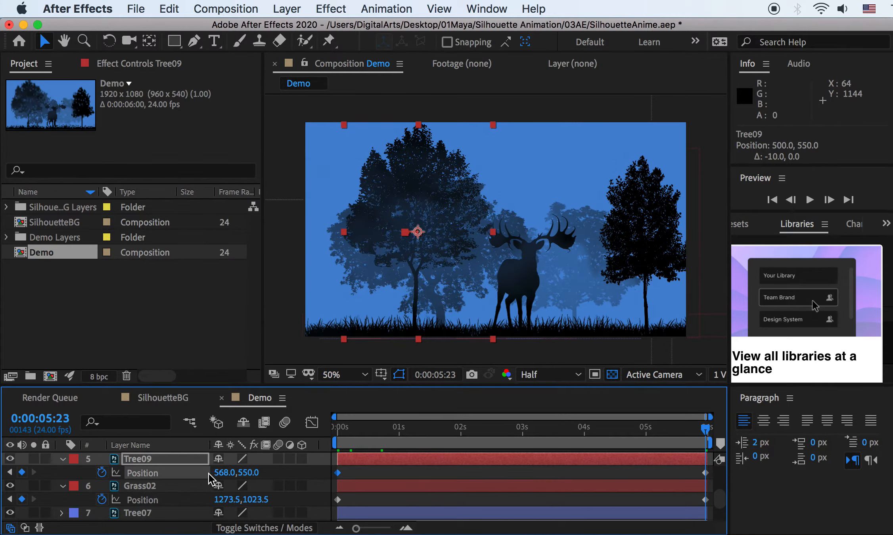
left_click(164, 458)
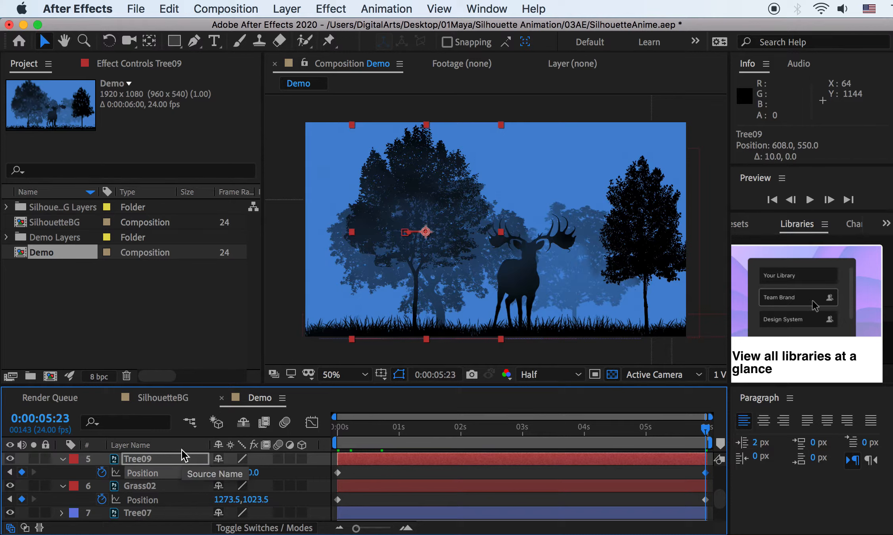
key("shift+Right")
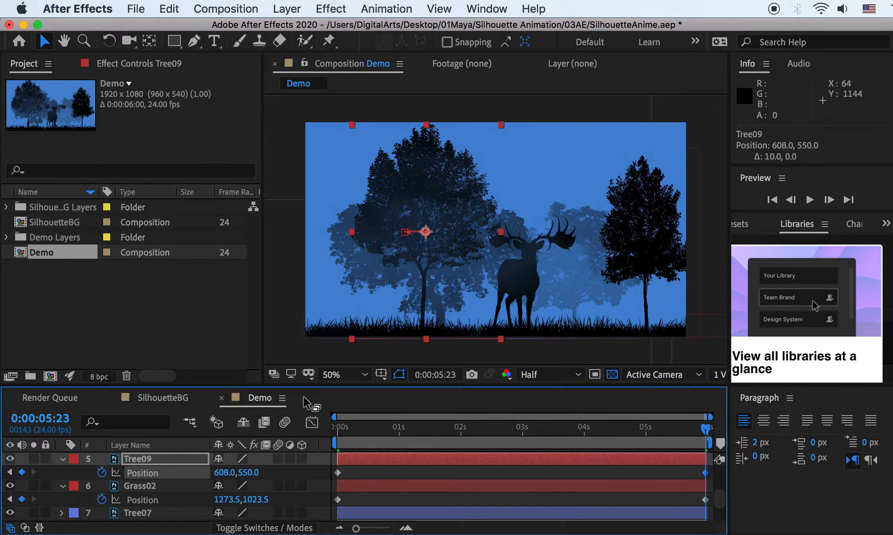
Preview the animation from the start, and move Tree09's end Position at 0:00:05:23 to 648.0, 550.0
left_click_drag(361, 427, 281, 414)
key("space")
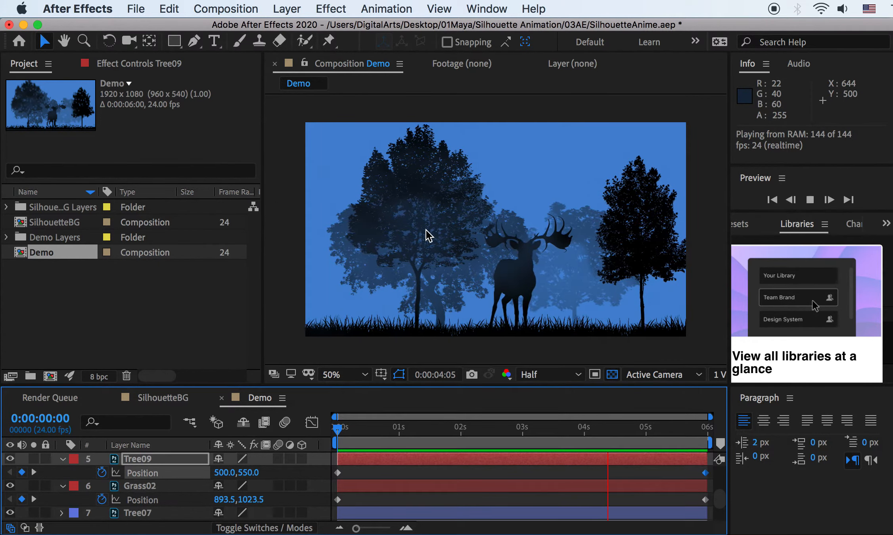
key("space")
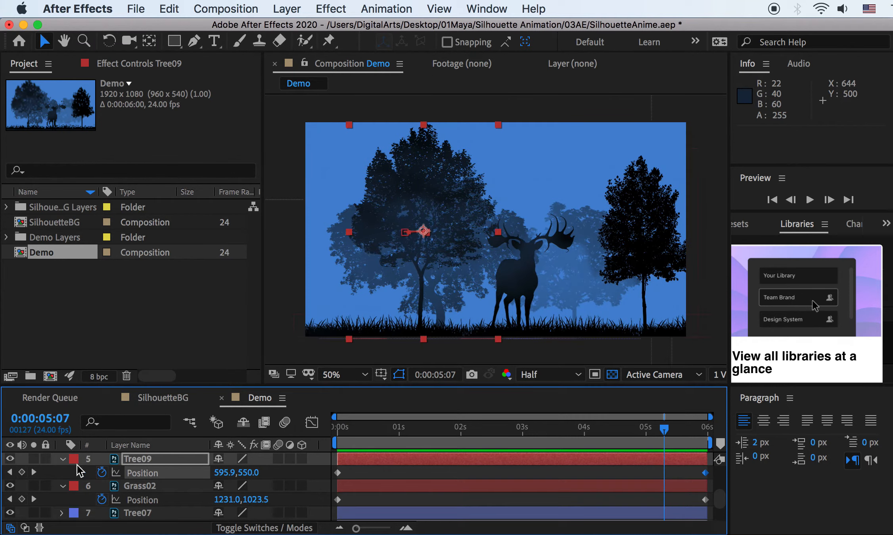
left_click(34, 472)
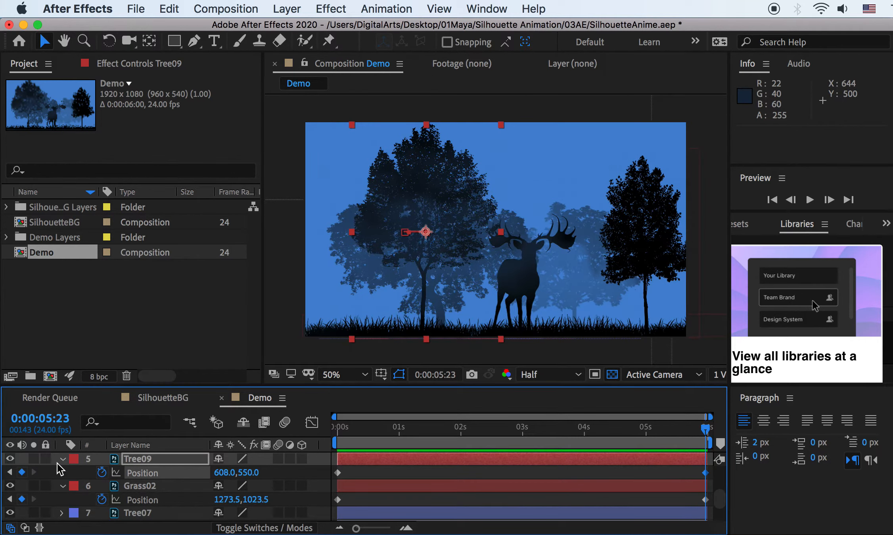
key("shift+Right")
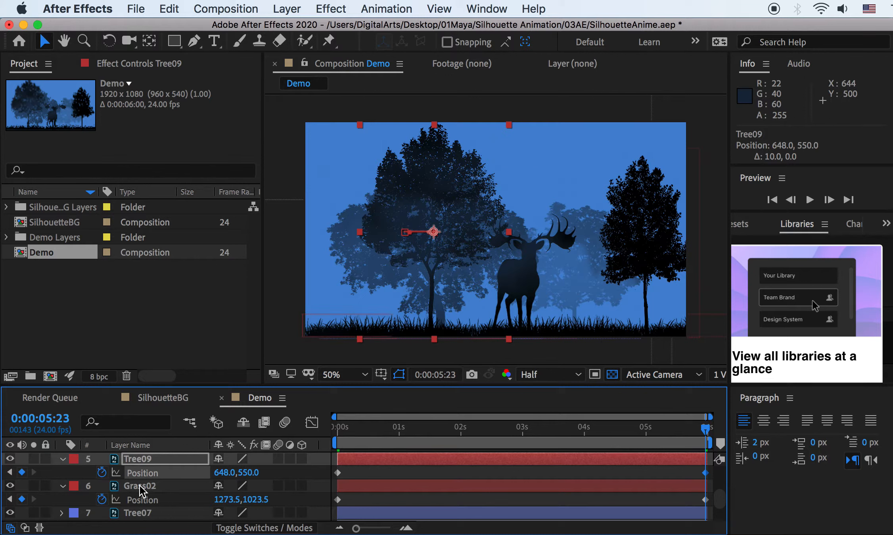
At 0:00:05:23, nudge the Deer01 layer 16 px to the left to an end Position of 1128.0, 775.0
scroll(141, 491, "down", 2)
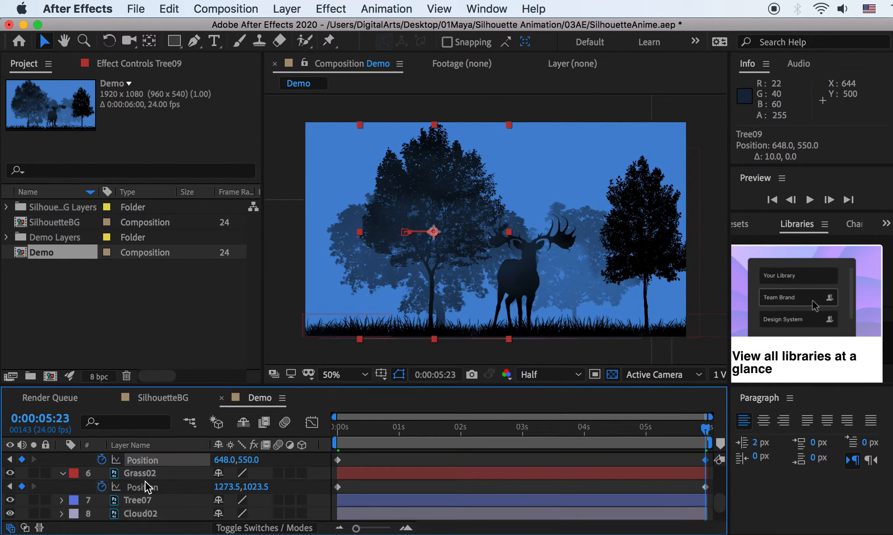
scroll(140, 479, "up", 3)
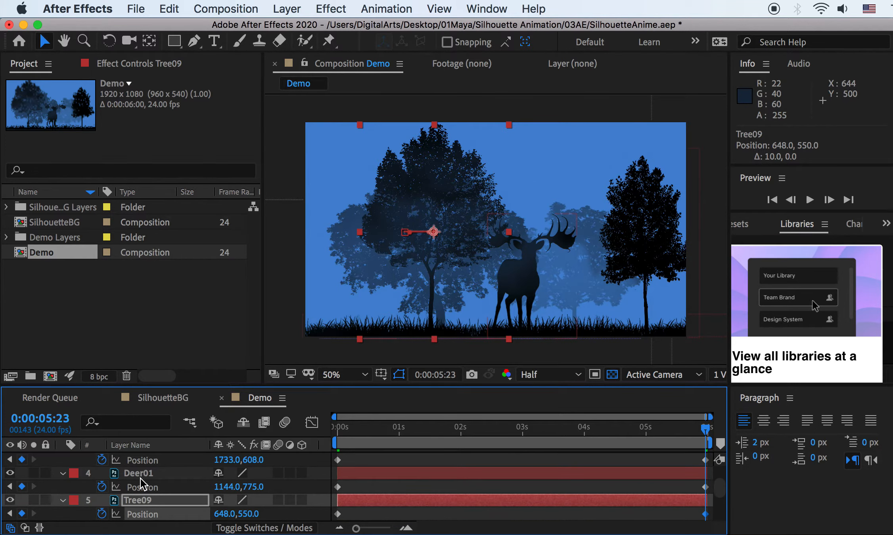
left_click(140, 477)
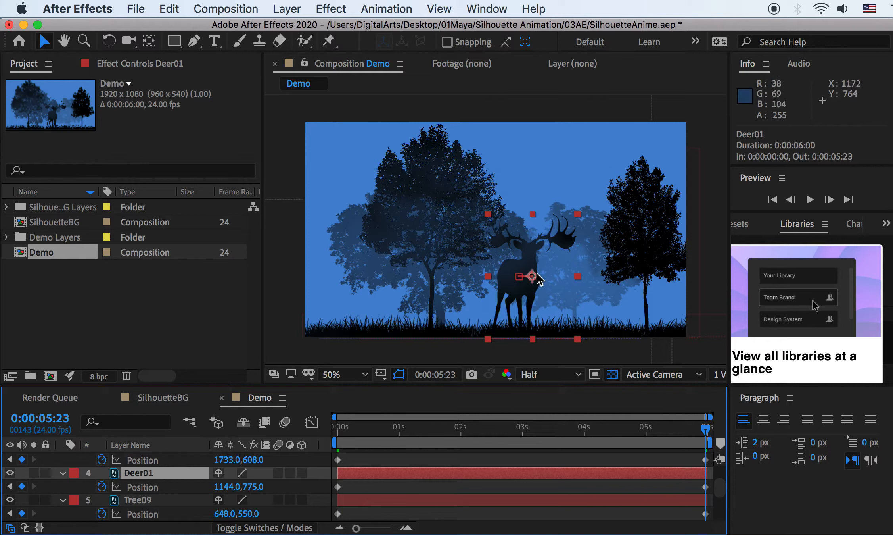
key("Left")
key("Left")
key("Left")
key("Left")
key("Left")
key("Left")
key("Left")
key("Left")
key("Left")
key("Left")
key("Left")
key("Left")
key("Left")
key("Left")
key("Left")
key("Left")
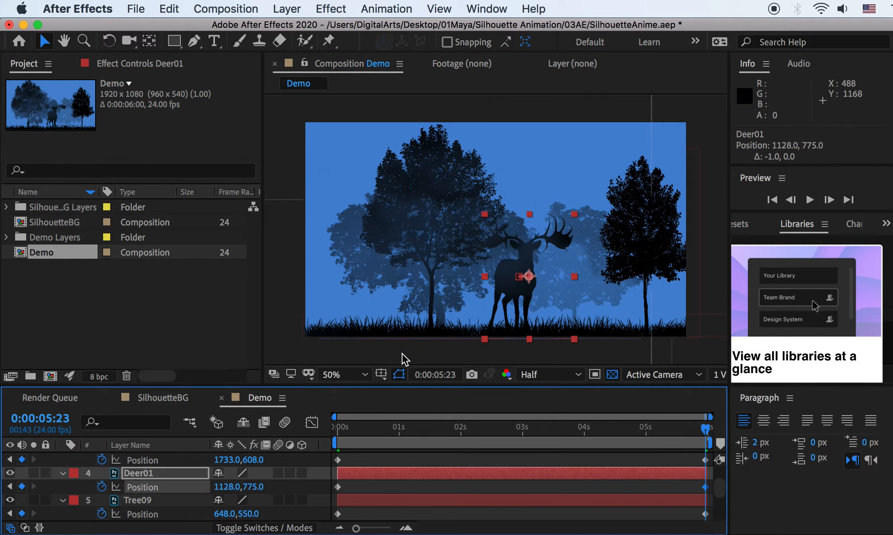
Play the Demo composition from the start to check the deer's and trees' relative motion
left_click_drag(353, 427, 336, 420)
key("space")
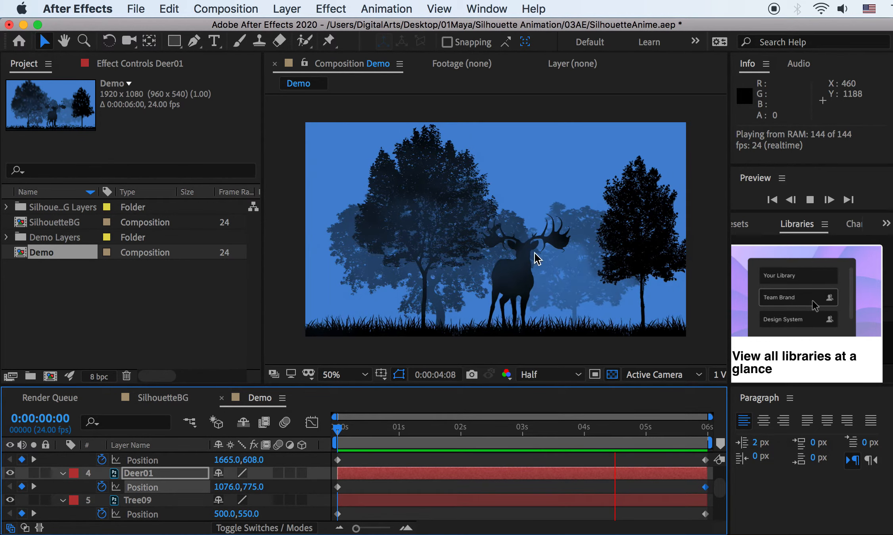
key("space")
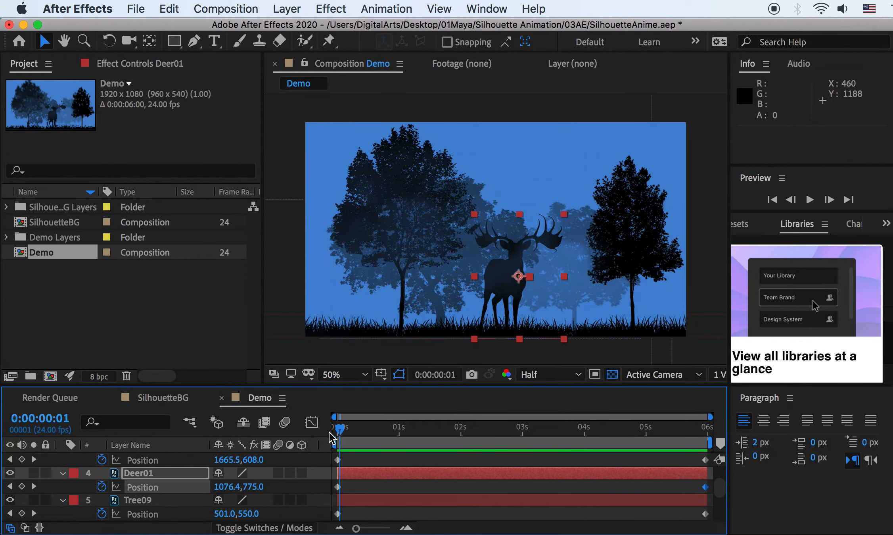
Toggle the Cloud03 layer's visibility to identify it, and add a starting Position keyframe for it at 0:00:00:00
scroll(174, 498, "up", 3)
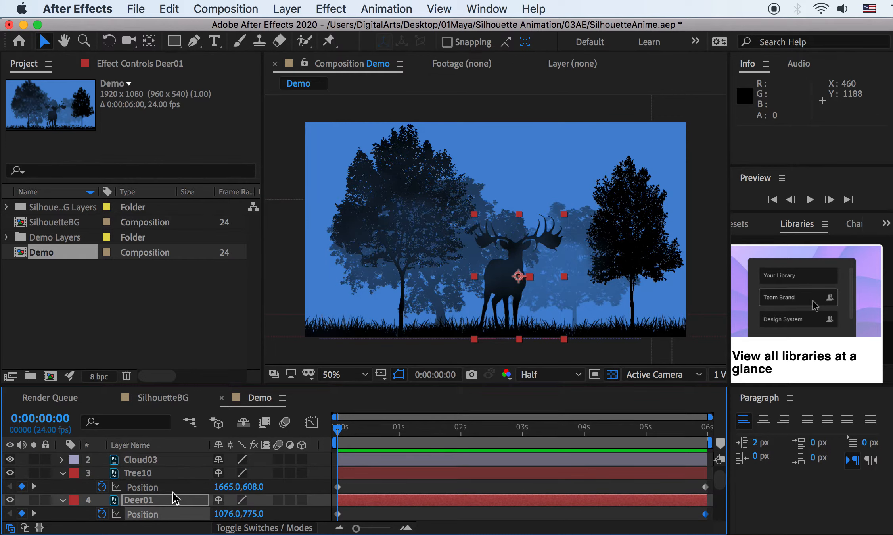
left_click(142, 472)
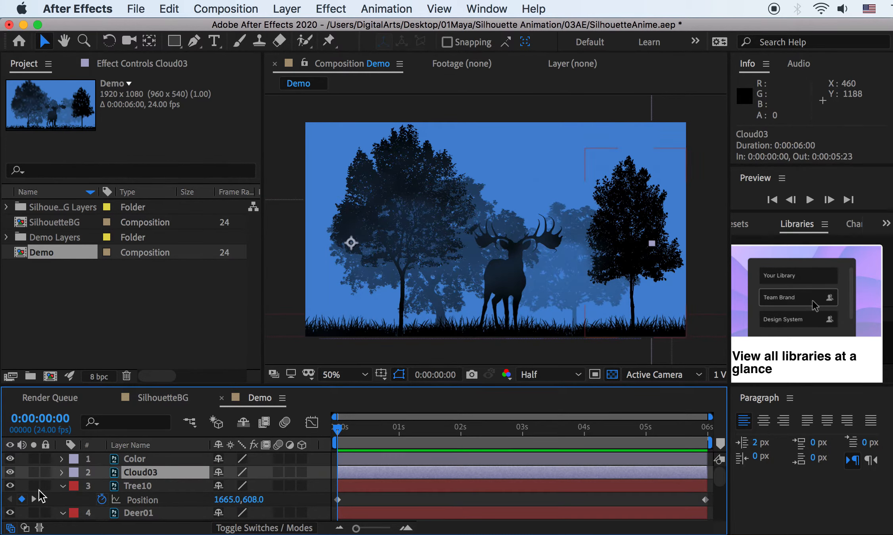
left_click(10, 472)
left_click(10, 471)
left_click(10, 471)
left_click(10, 471)
key("p")
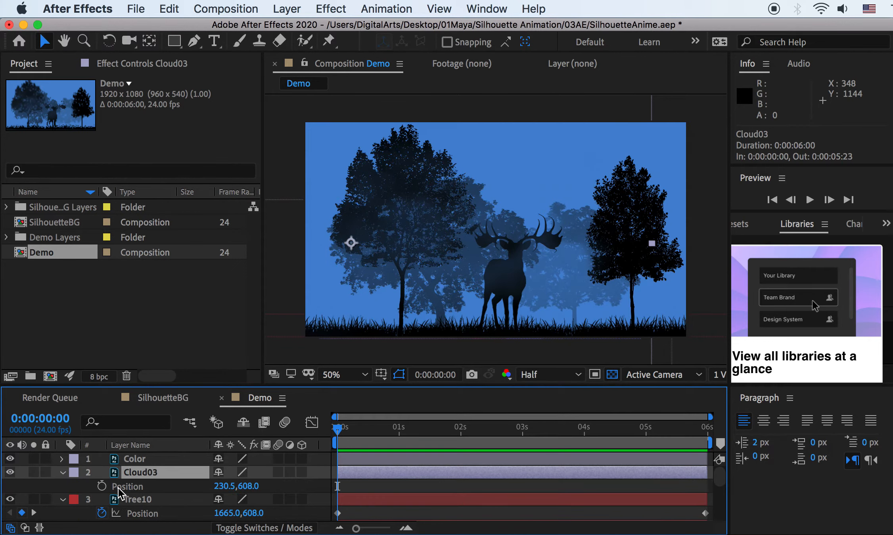
left_click(102, 485)
At 0:00:05:23, move Cloud03 horizontally to an end Position of 1294.5, 608.0, and preview the animation from the start
left_click(35, 512)
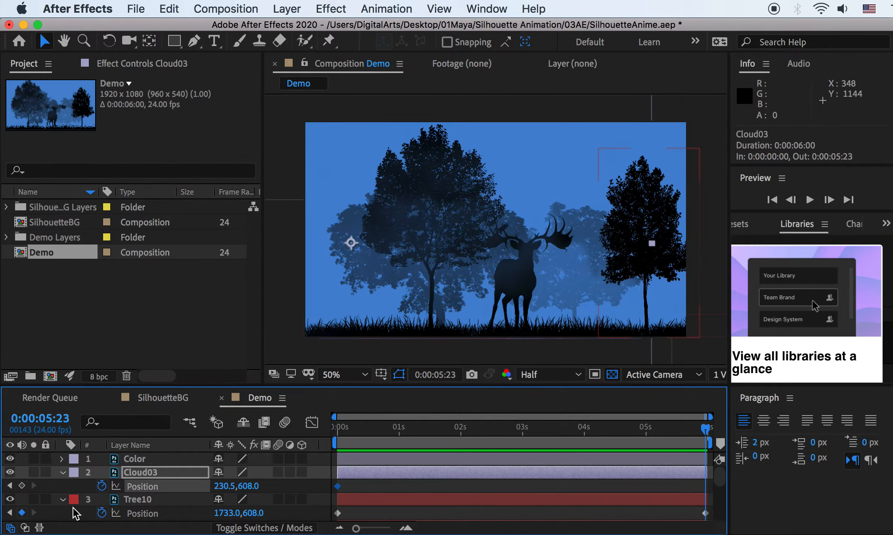
left_click_drag(436, 263, 641, 263)
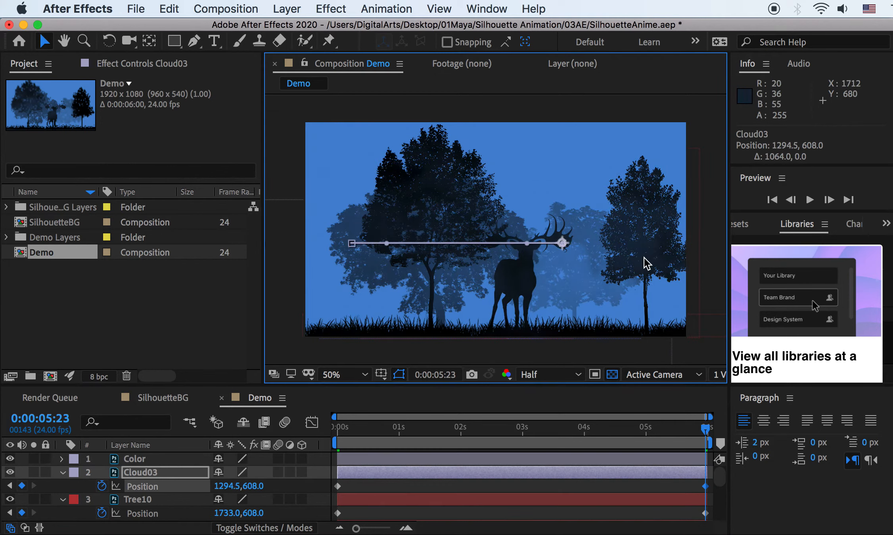
left_click(308, 427)
key("Home")
key("space")
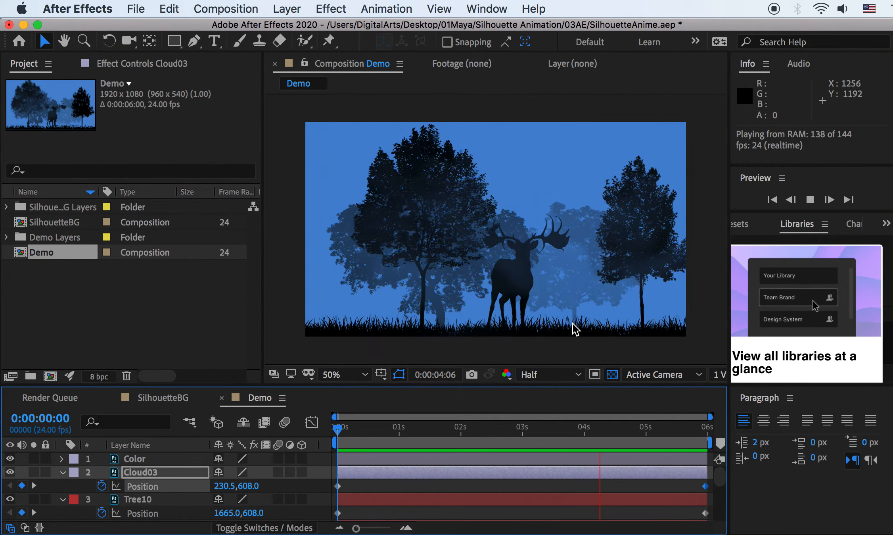
key("space")
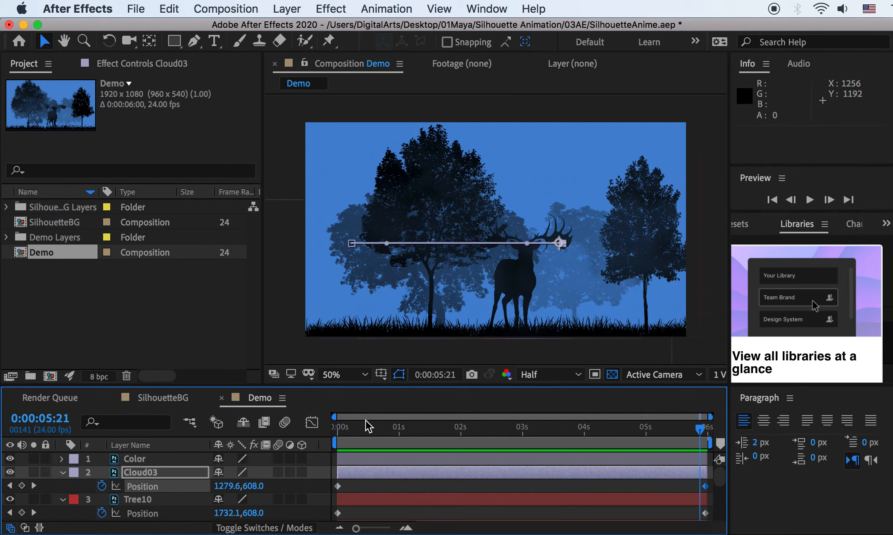
key("Home")
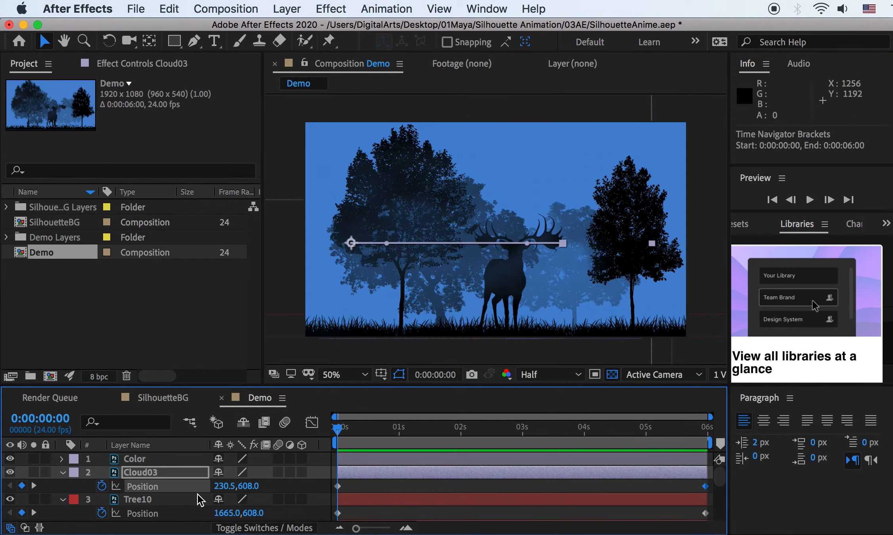
Add starting Position keyframes at 0:00:00:00 to the Tree07, Cloud02 and Tree03 layers together
scroll(127, 468, "down", 10)
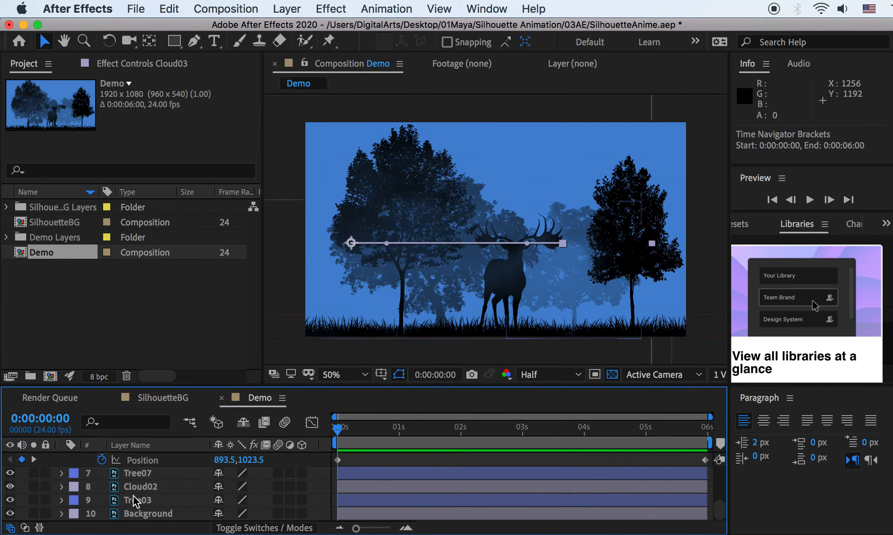
left_click(138, 473)
left_click(142, 501, "super")
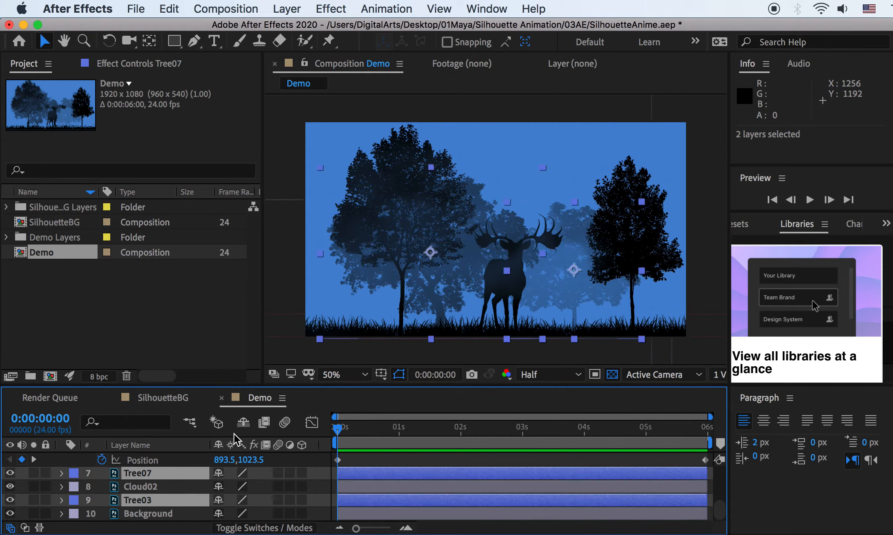
left_click(134, 486, "super")
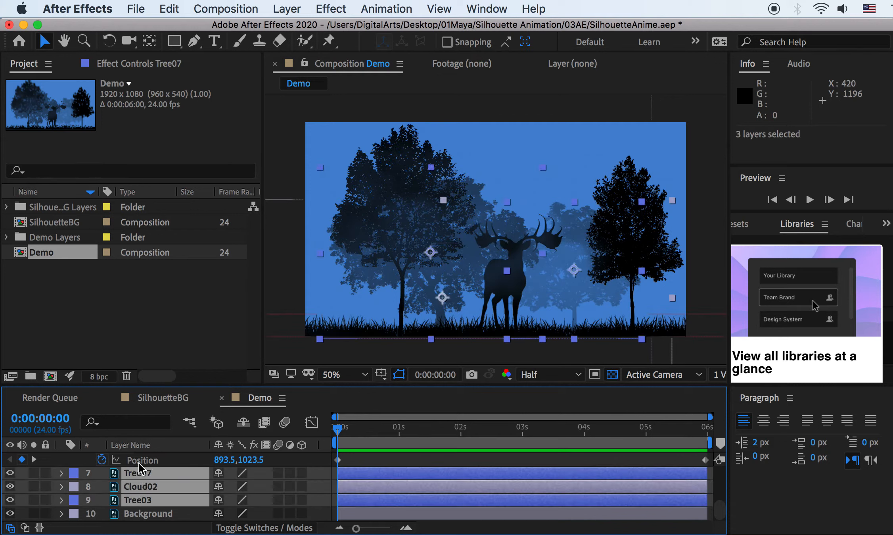
left_click(10, 485)
left_click(10, 486)
key("p")
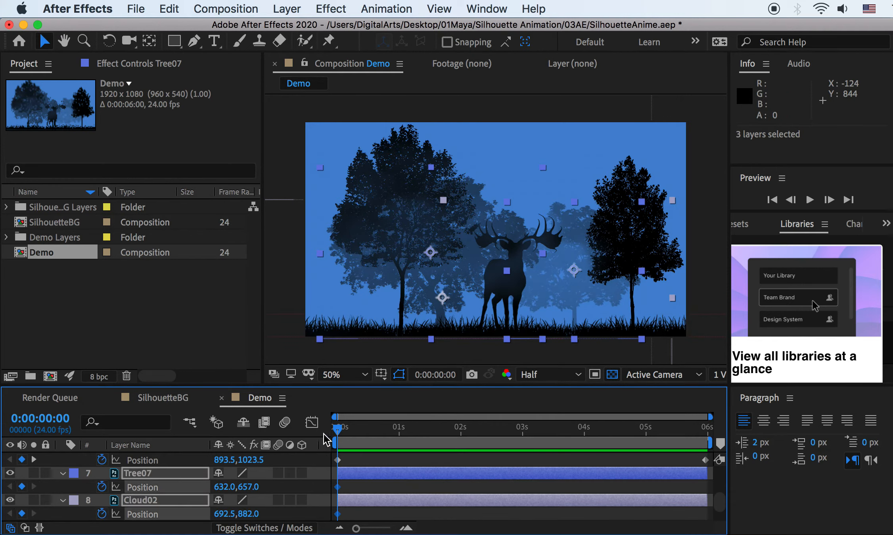
At 0:00:05:23, nudge Tree07, Cloud02 and Tree03 together 36 px to the left, bringing Tree07 to Position 596.0, 657.0
left_click(34, 459)
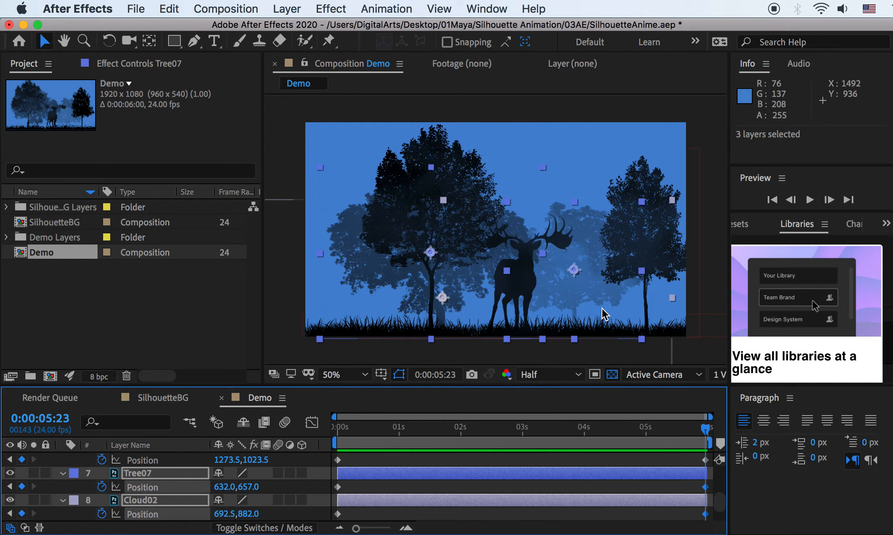
key("Left")
key("Left")
key("Left")
key("Left")
key("Left")
key("Left")
key("Left")
key("Left")
key("Left")
key("Left")
key("Left")
key("Left")
key("Left")
key("Left")
key("Left")
key("Left")
key("Left")
key("Left")
key("Left")
key("Left")
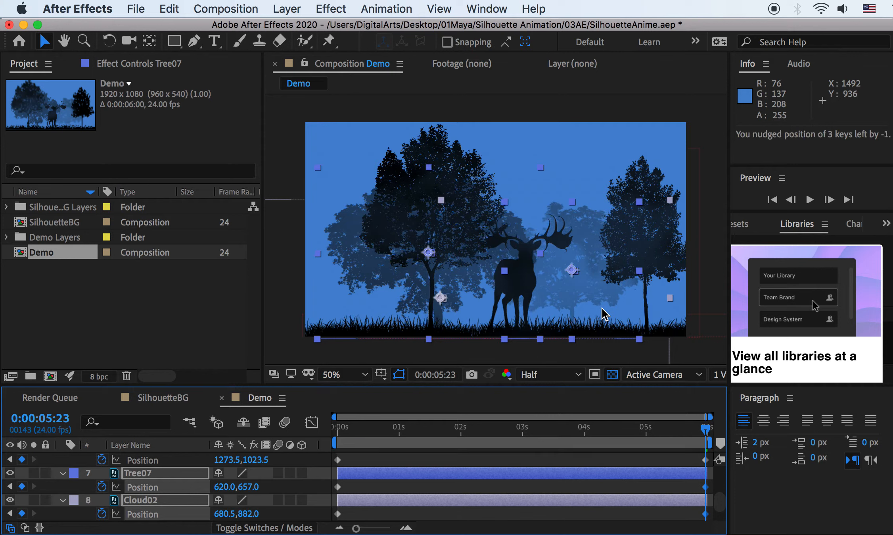
key("Left")
key("Left")
key("Left")
key("Left")
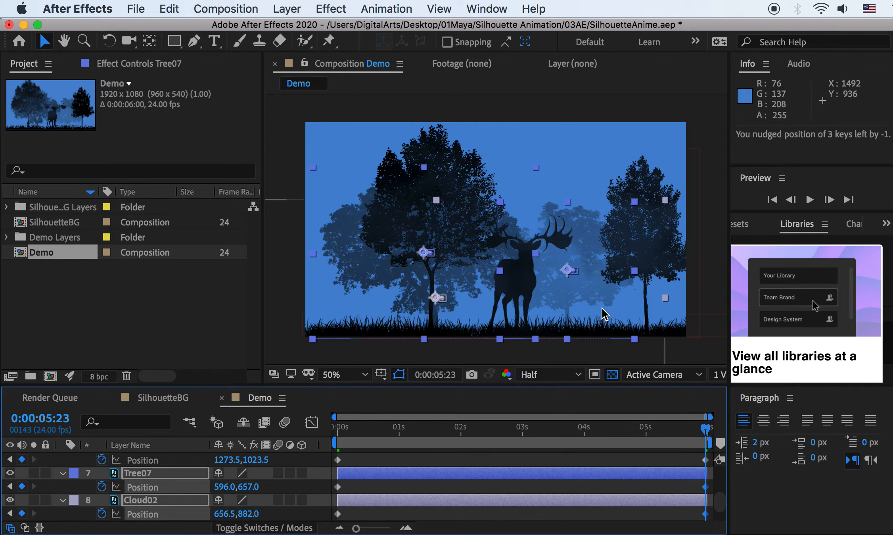
Play the Demo composition from the start to check the background trees' motion
key("Home")
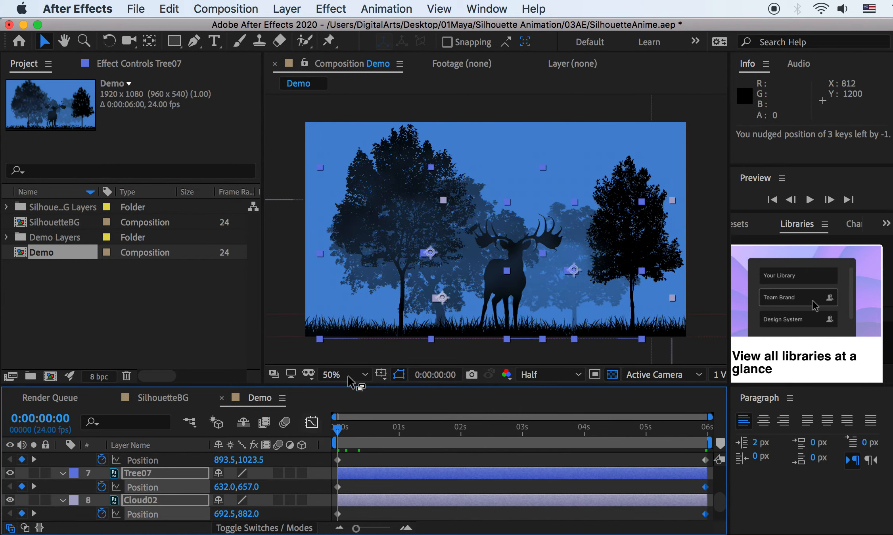
key("space")
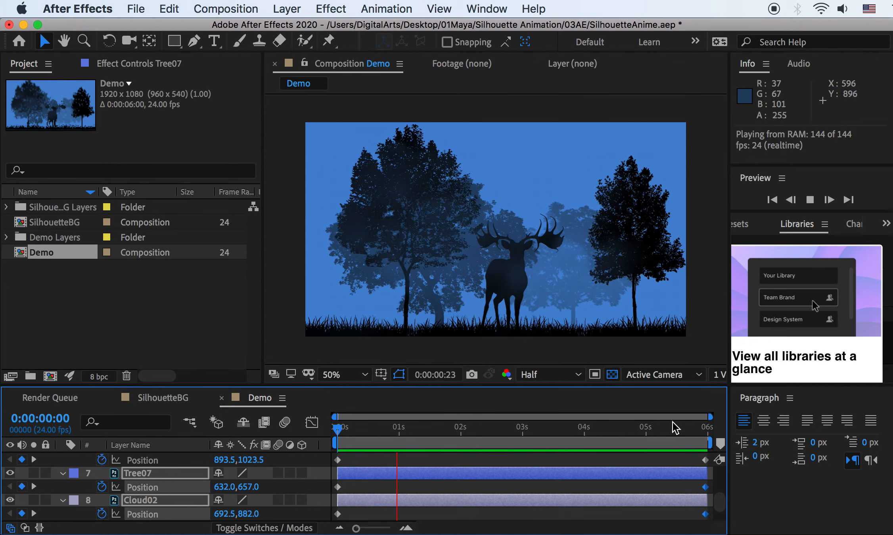
key("space")
At 0:00:05:23, nudge only Tree03 left to an end Position of 1258.0, 744.5, and preview the animation from the start
left_click(33, 486)
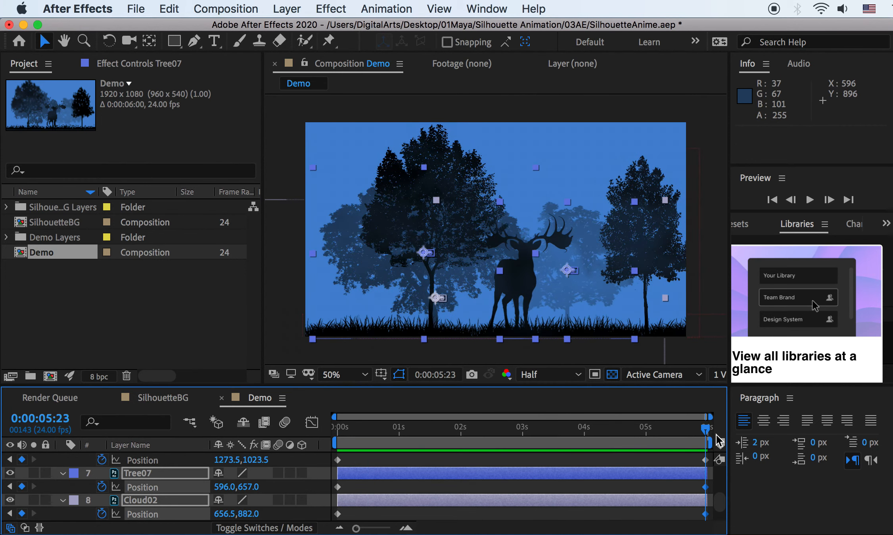
left_click(144, 474)
scroll(192, 479, "down", 1)
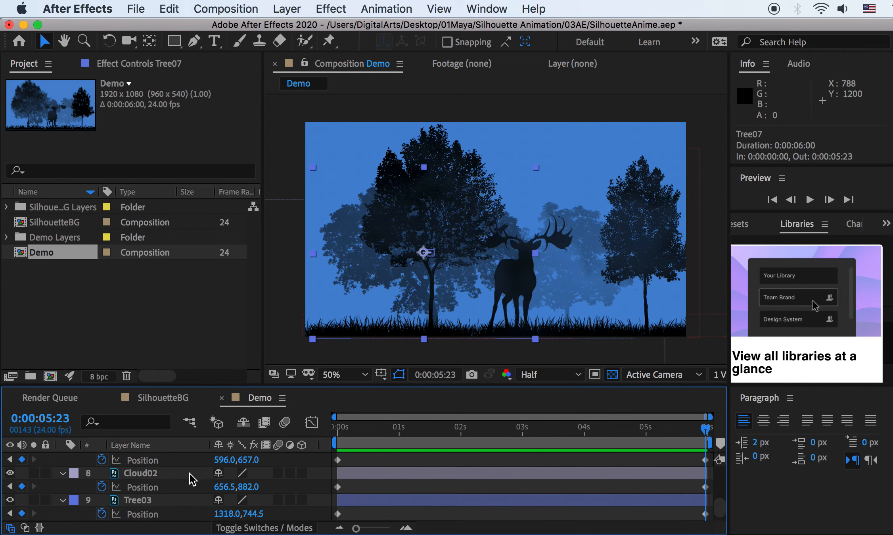
left_click(10, 499)
left_click(10, 499)
left_click(142, 502)
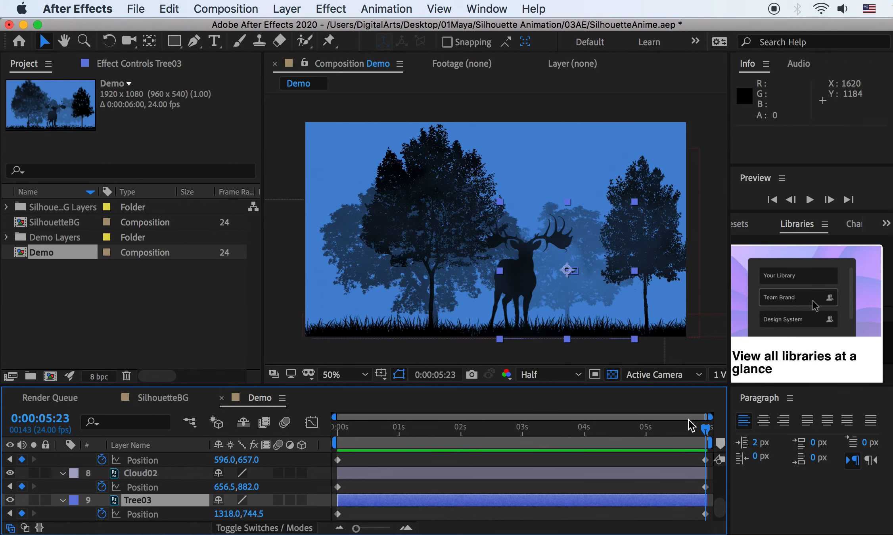
key("shift+Left")
key("shift+Left")
key("shift+Left")
key("shift+Left")
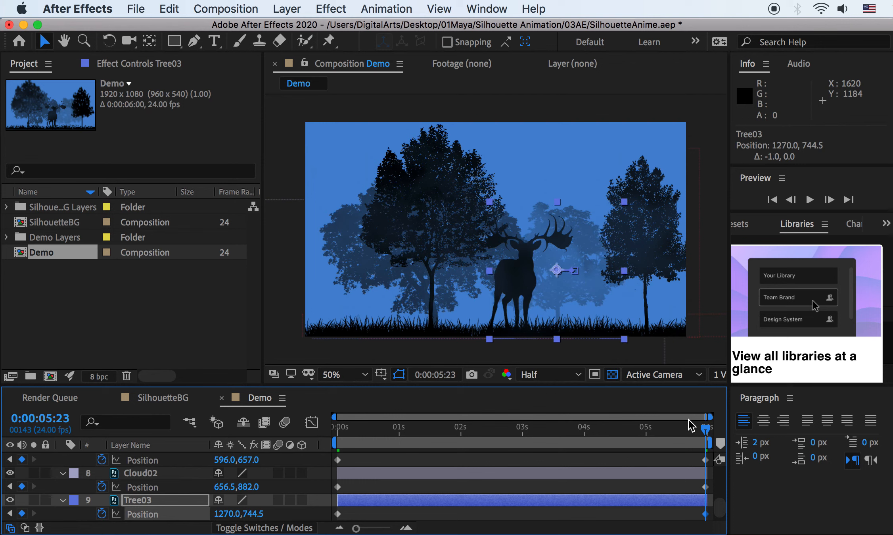
left_click_drag(643, 428, 309, 443)
key("space")
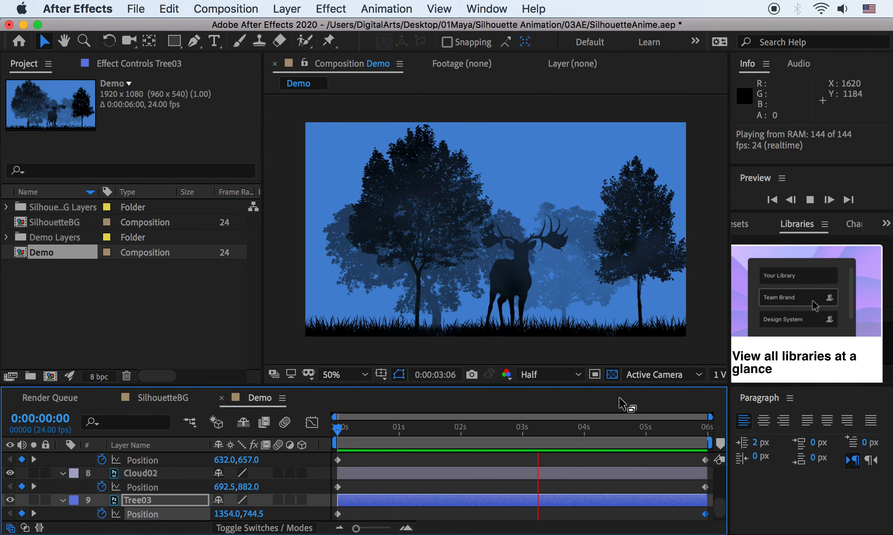
At 0:00:05:23, shift the Cloud02 layer 36 px to the left to an end Position of 620.5, 882.0
left_click_drag(672, 429, 721, 431)
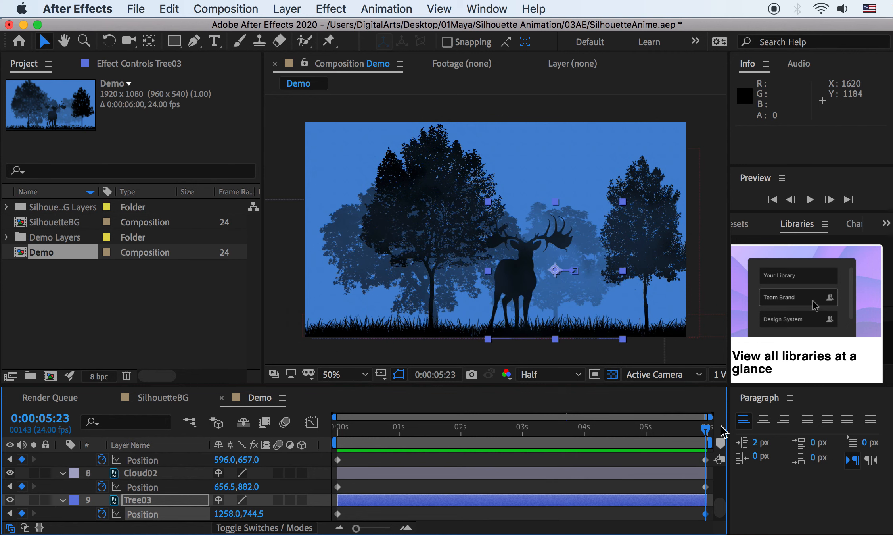
left_click(154, 472)
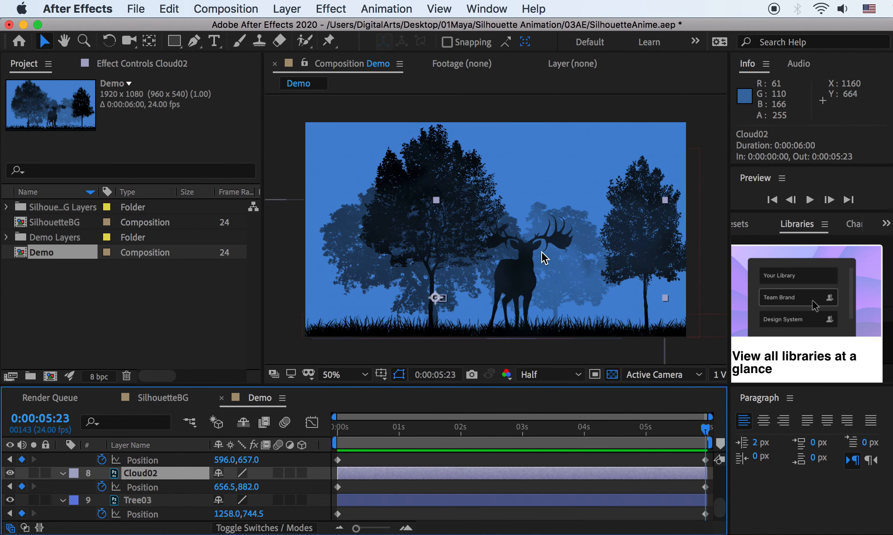
key("shift+Left")
key("shift+Left")
key("shift+Left")
key("shift+Left")
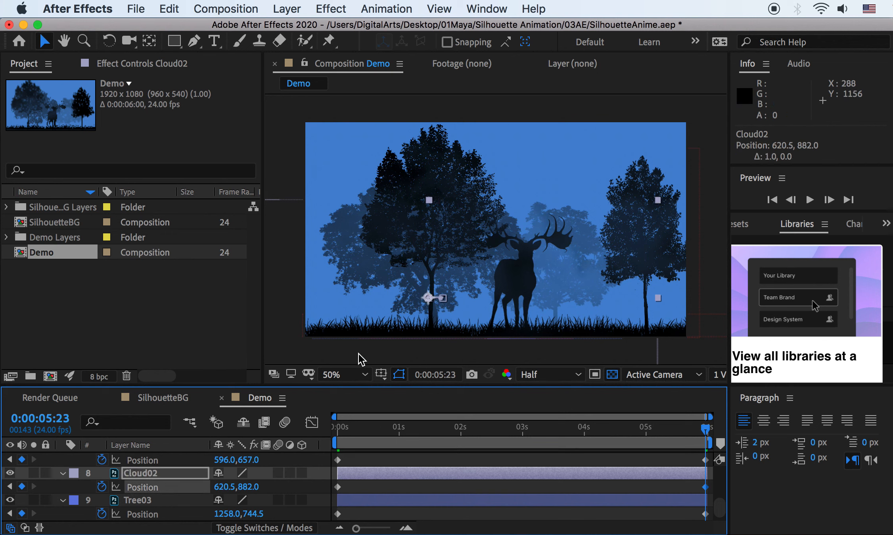
Nudge Tree03 8 px further left to an end Position of 1250.0, 744.5, and preview the animation from the start
left_click(149, 502)
key("shift+Left")
key("Left")
key("Left")
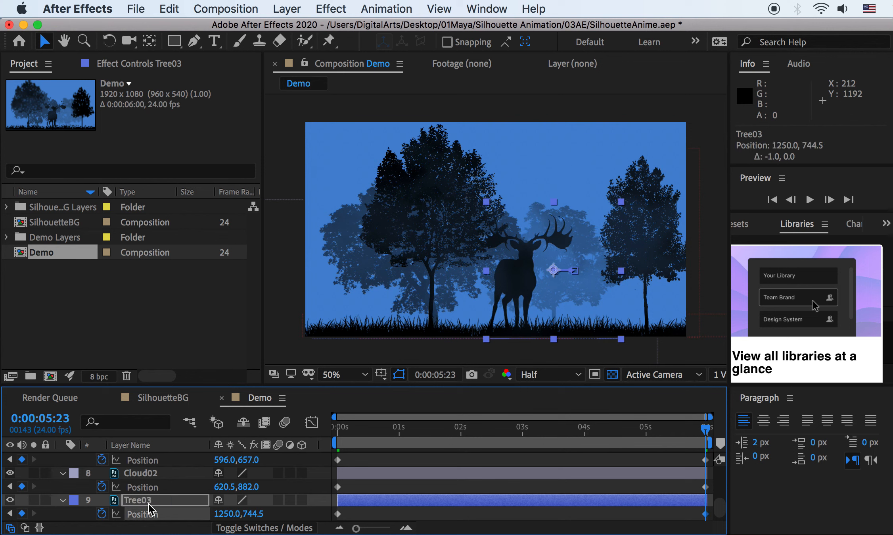
key("space")
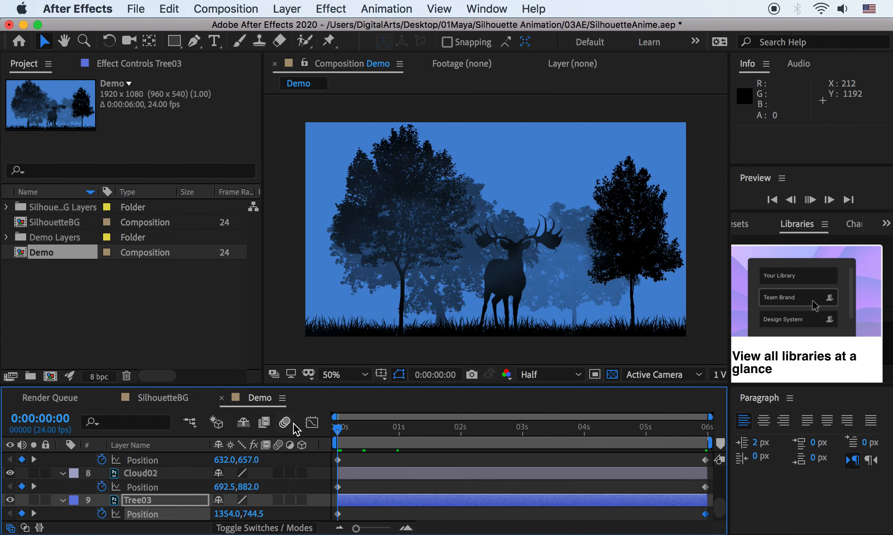